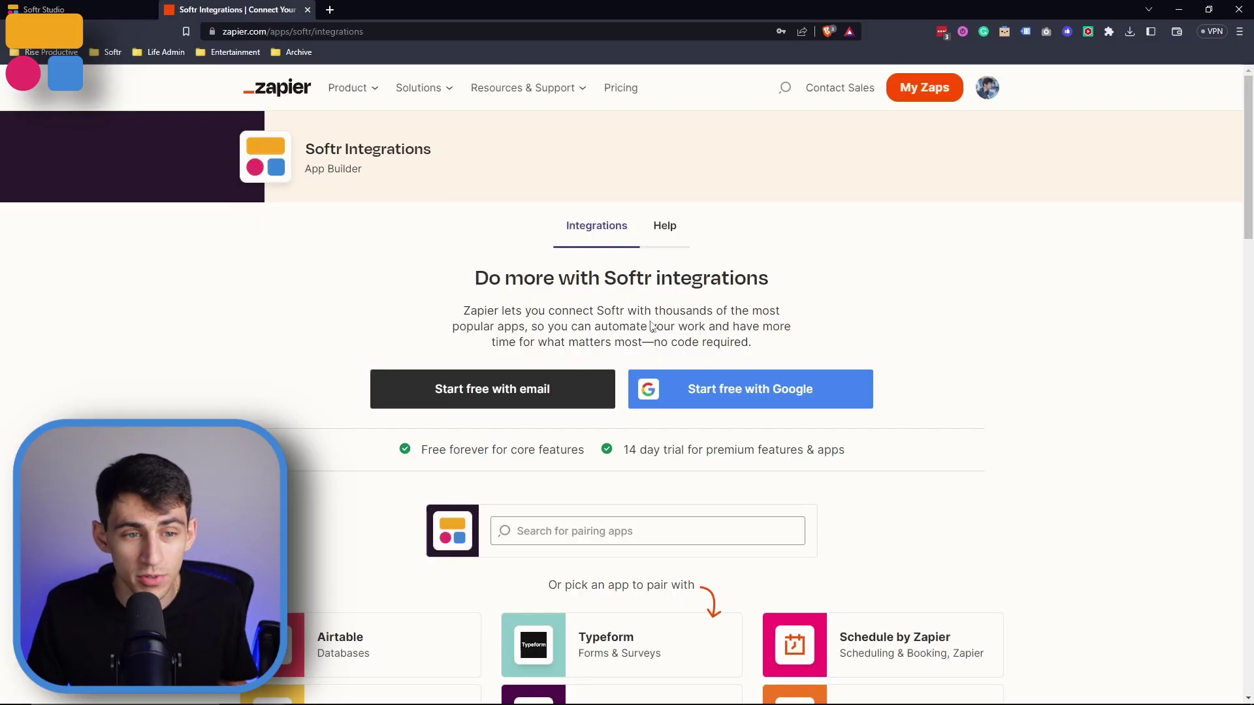
scroll(647, 333, down, 1)
scroll(648, 332, down, 4)
scroll(648, 332, down, 5)
scroll(648, 333, down, 5)
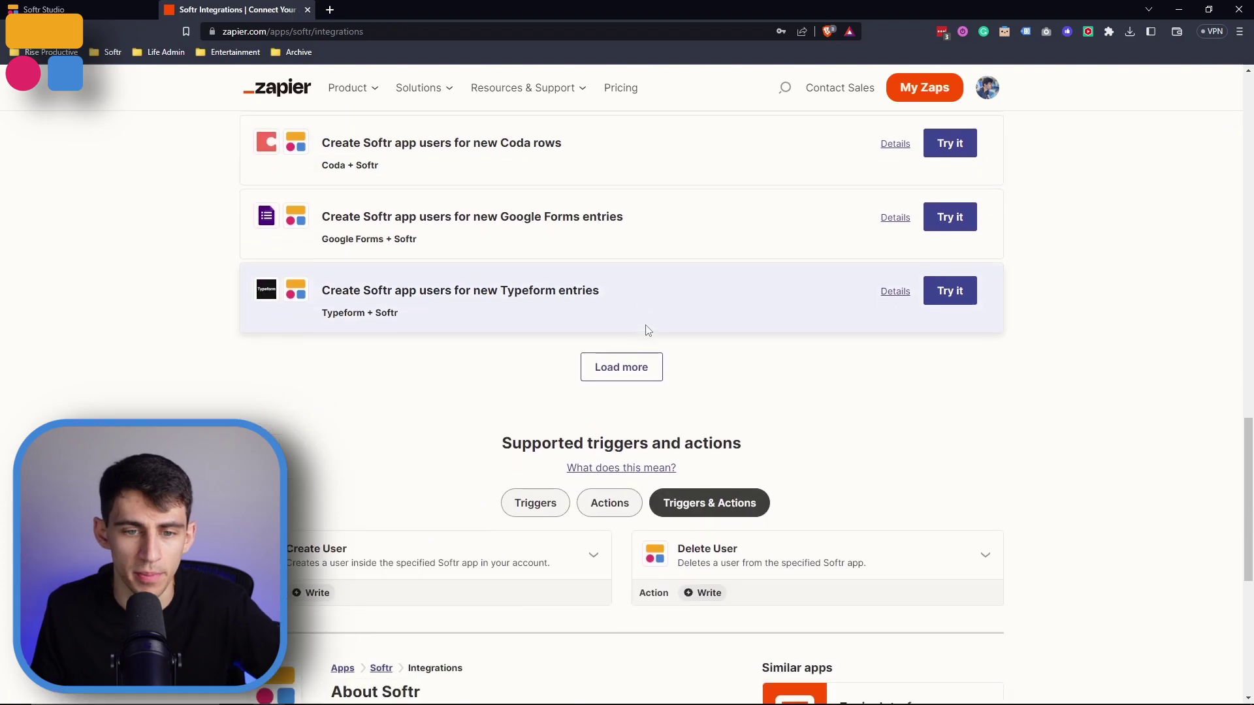
scroll(585, 458, down, 1)
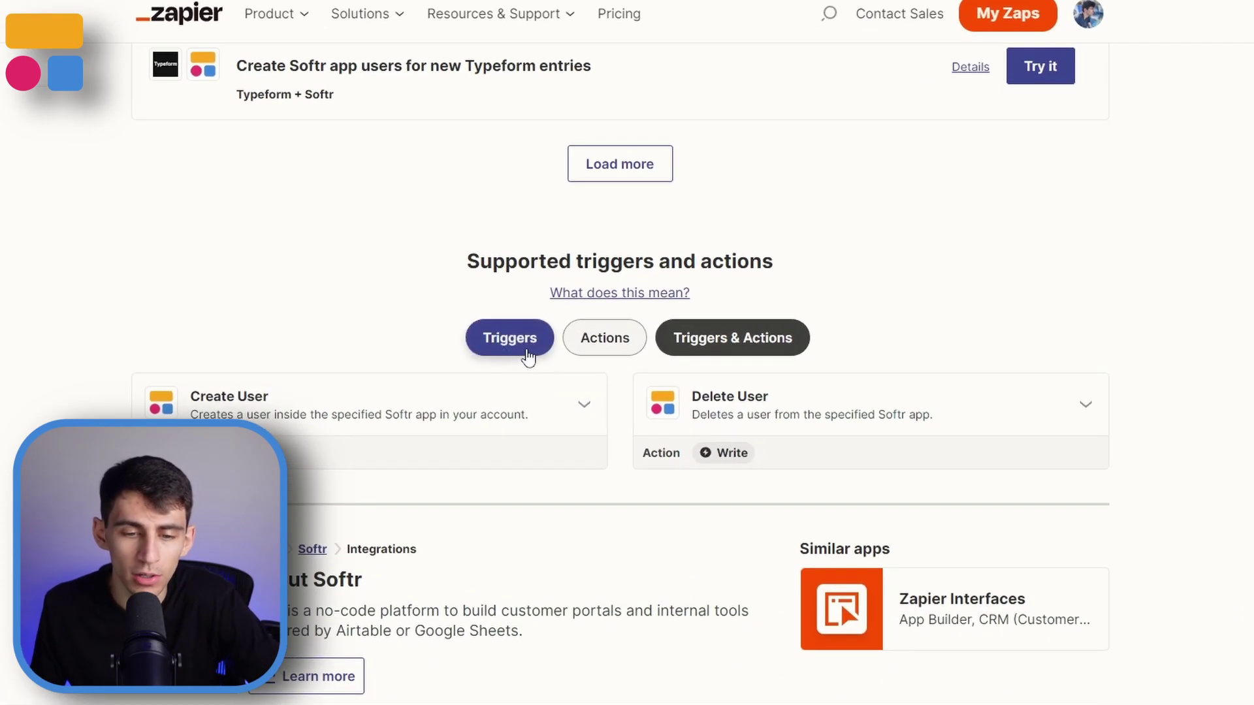
Toggle the Softr filters between Triggers, Actions and Triggers & Actions, ending on Actions (Create User, Delete User)
click(527, 358)
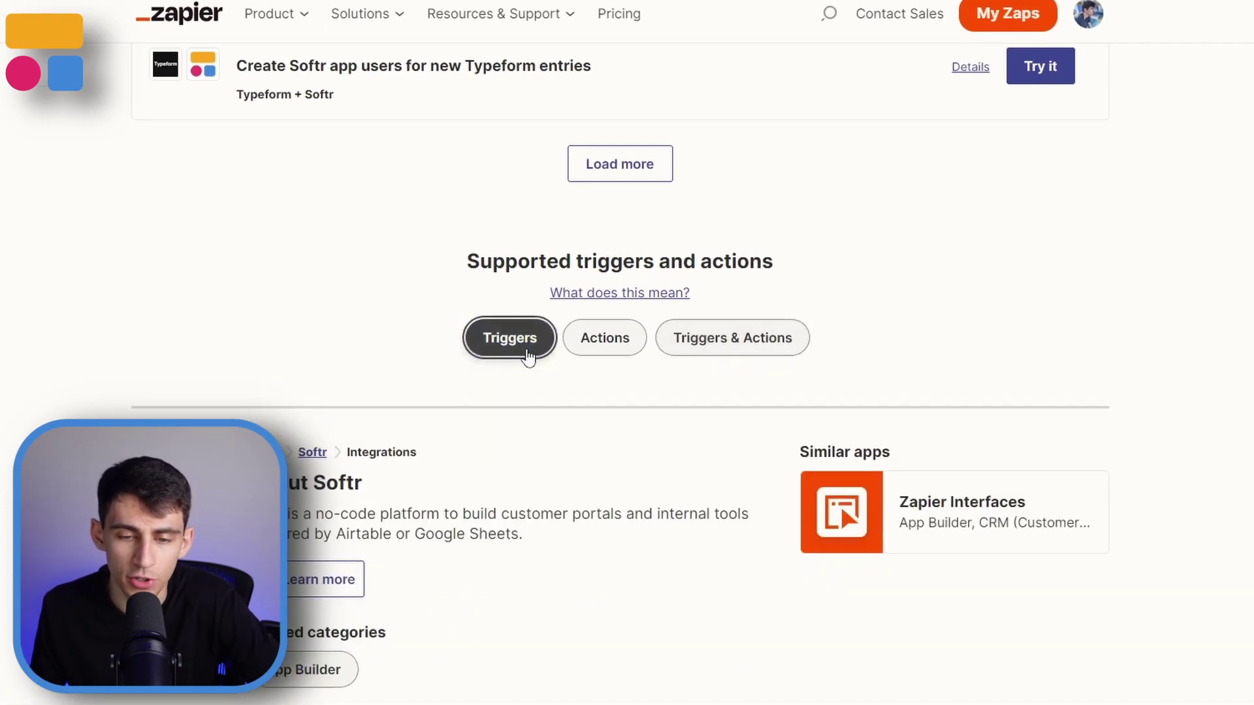
click(579, 345)
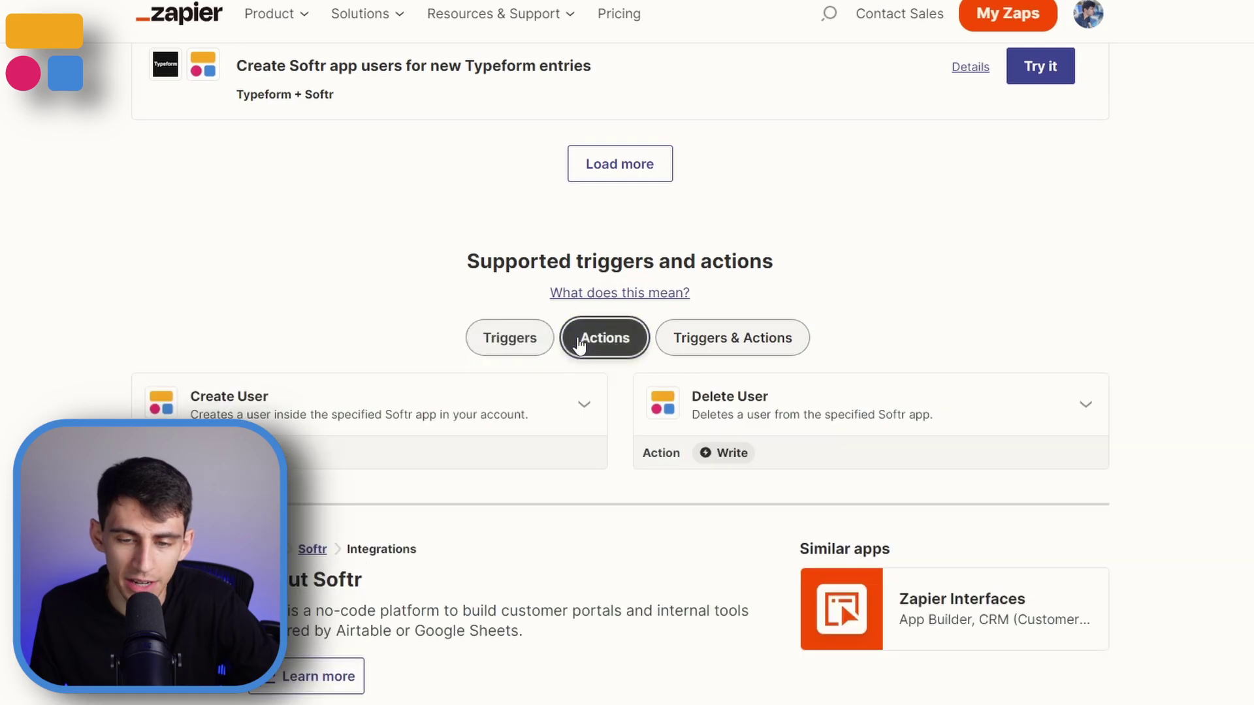
click(658, 349)
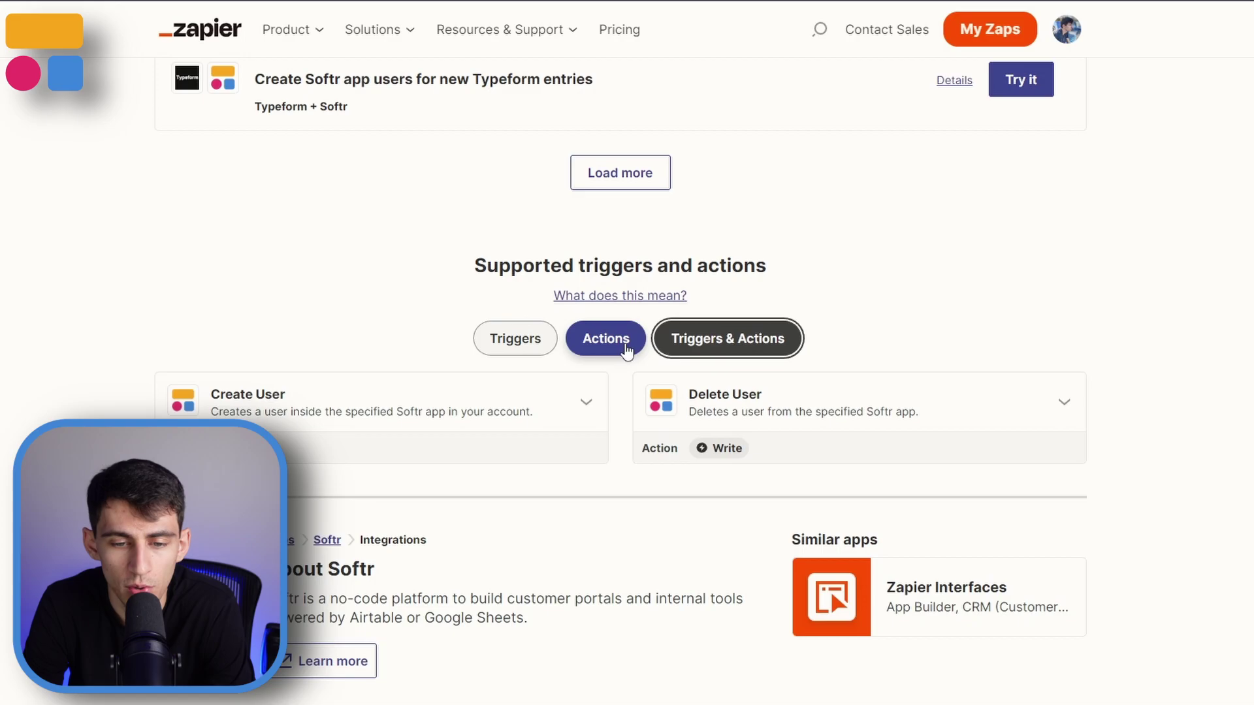
click(664, 351)
click(595, 353)
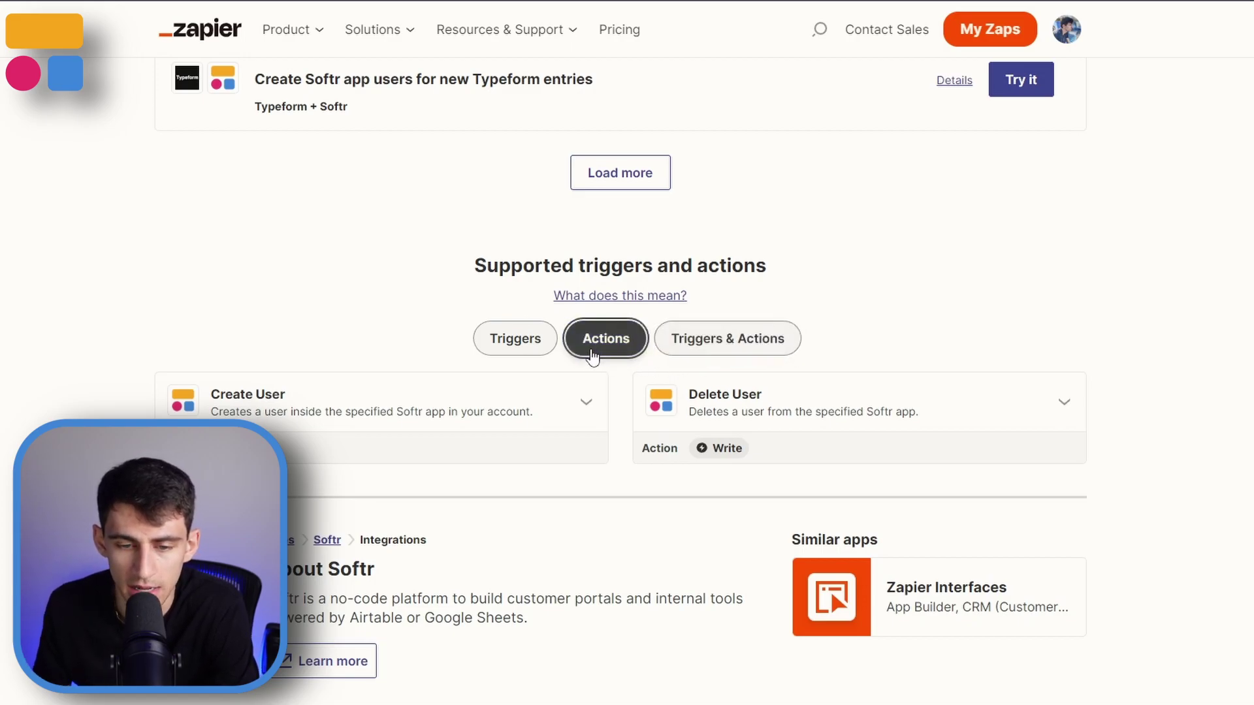
click(505, 356)
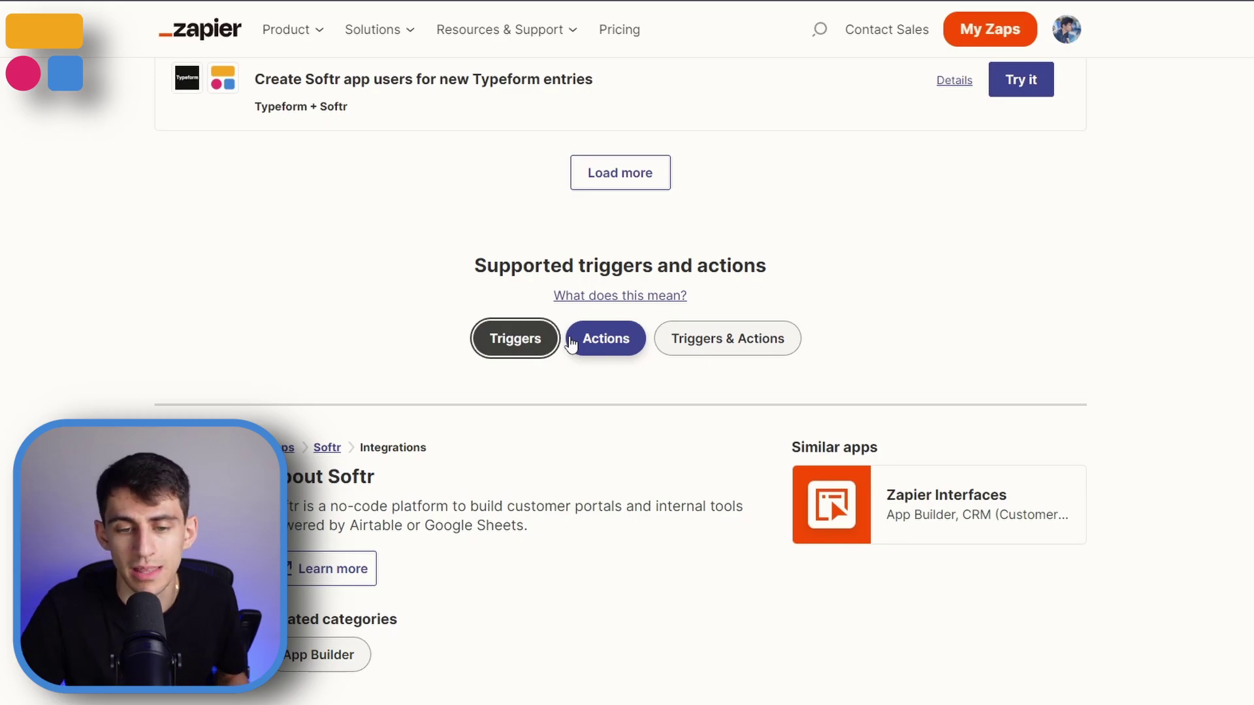
click(570, 341)
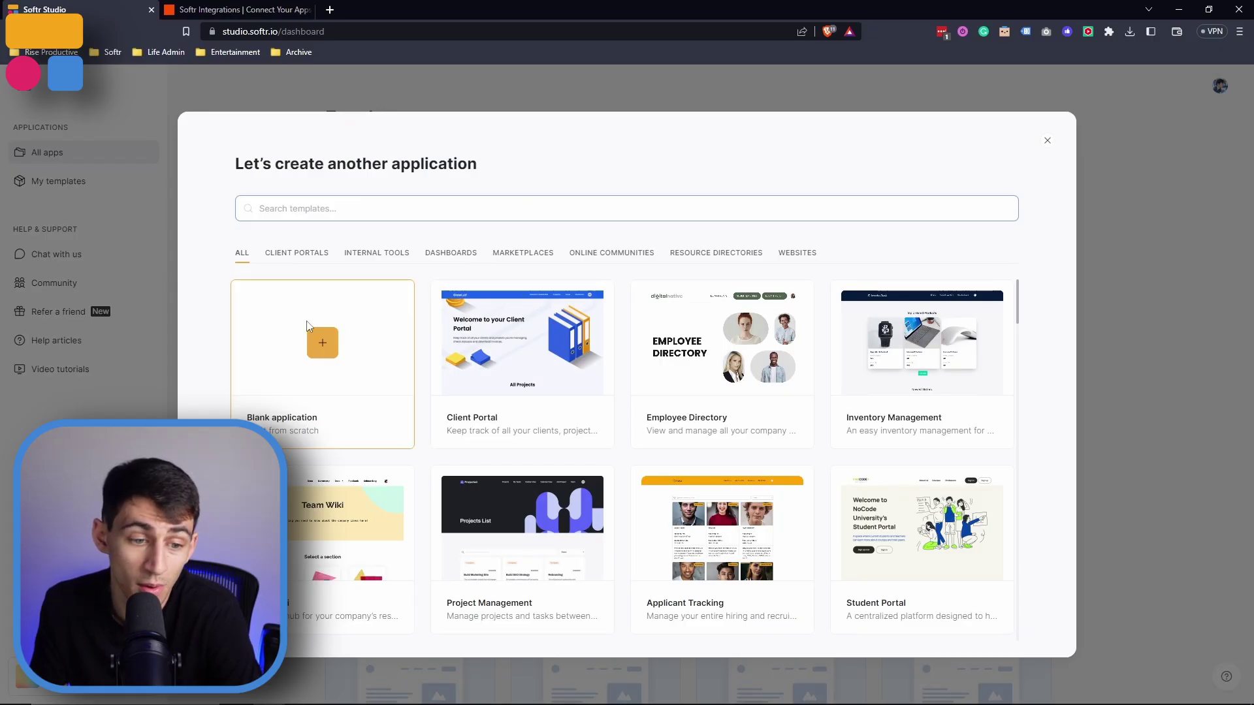
Create a blank Softr app stored in Airtable and start syncing its users with an Airtable base
click(307, 324)
click(368, 296)
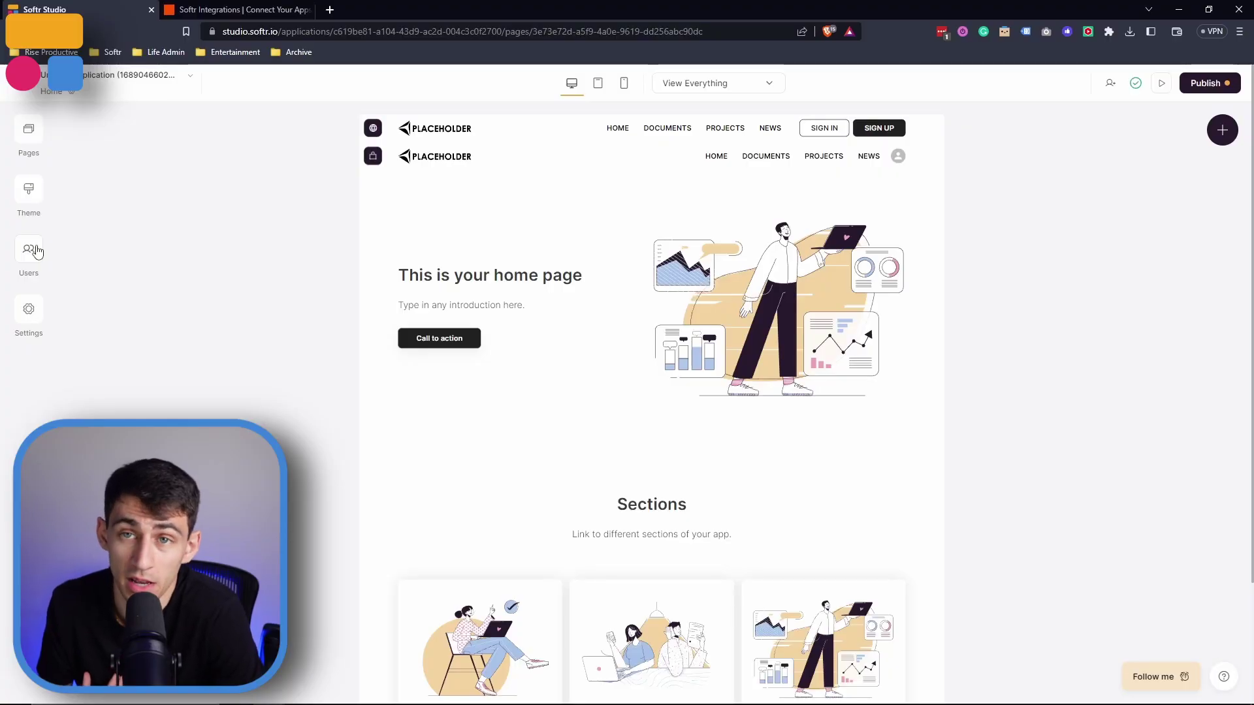
click(30, 250)
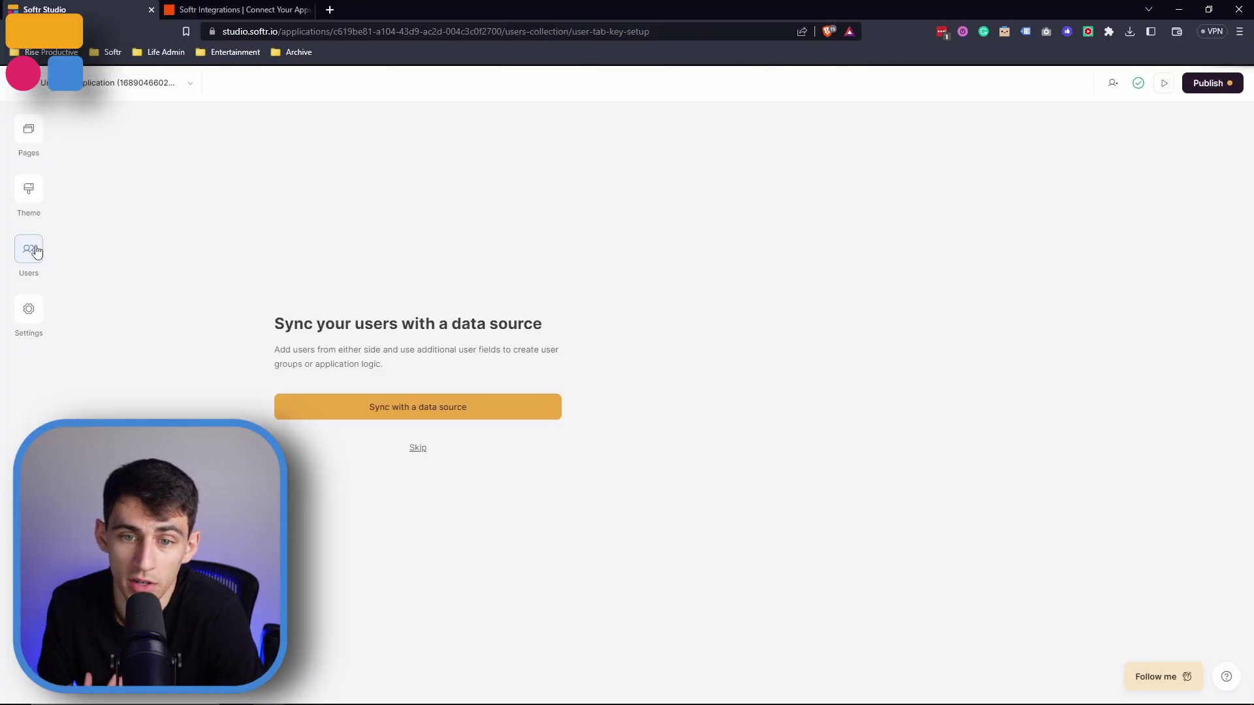
click(414, 407)
click(226, 307)
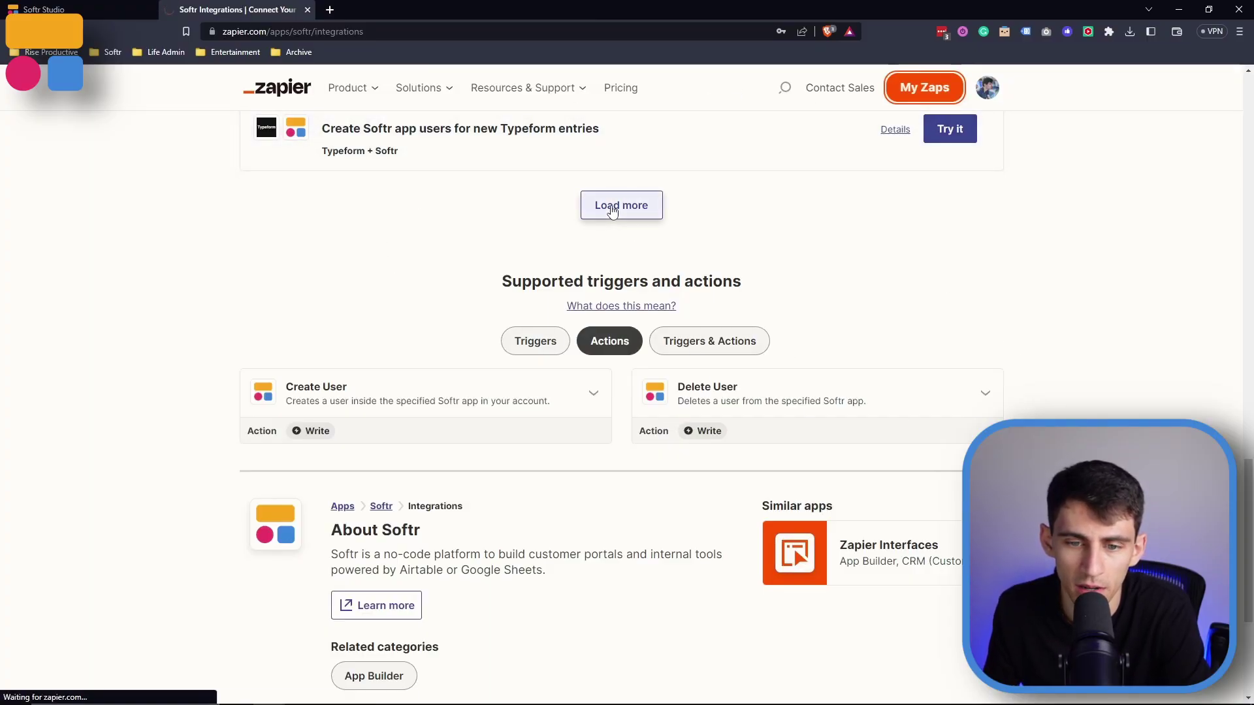
scroll(980, 392, up, 5)
Start the Notion-to-Softr Zap and grant Zapier access to the Notion tracker pages
click(943, 383)
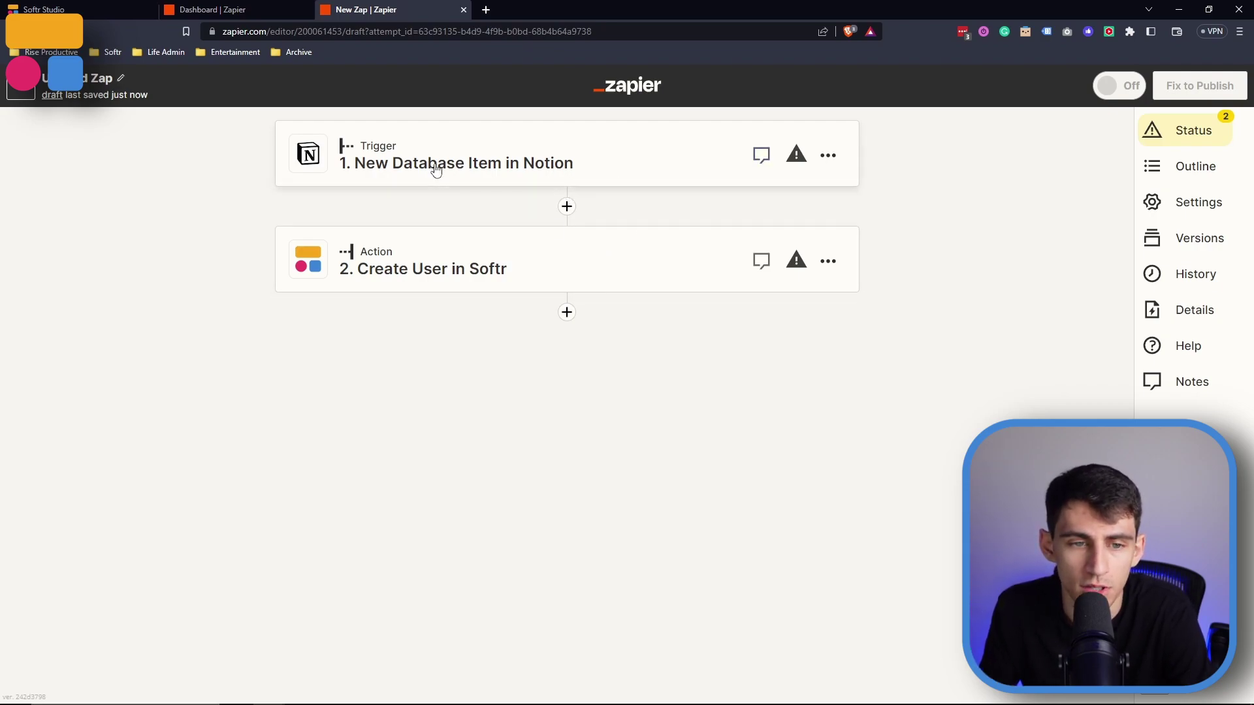
click(500, 157)
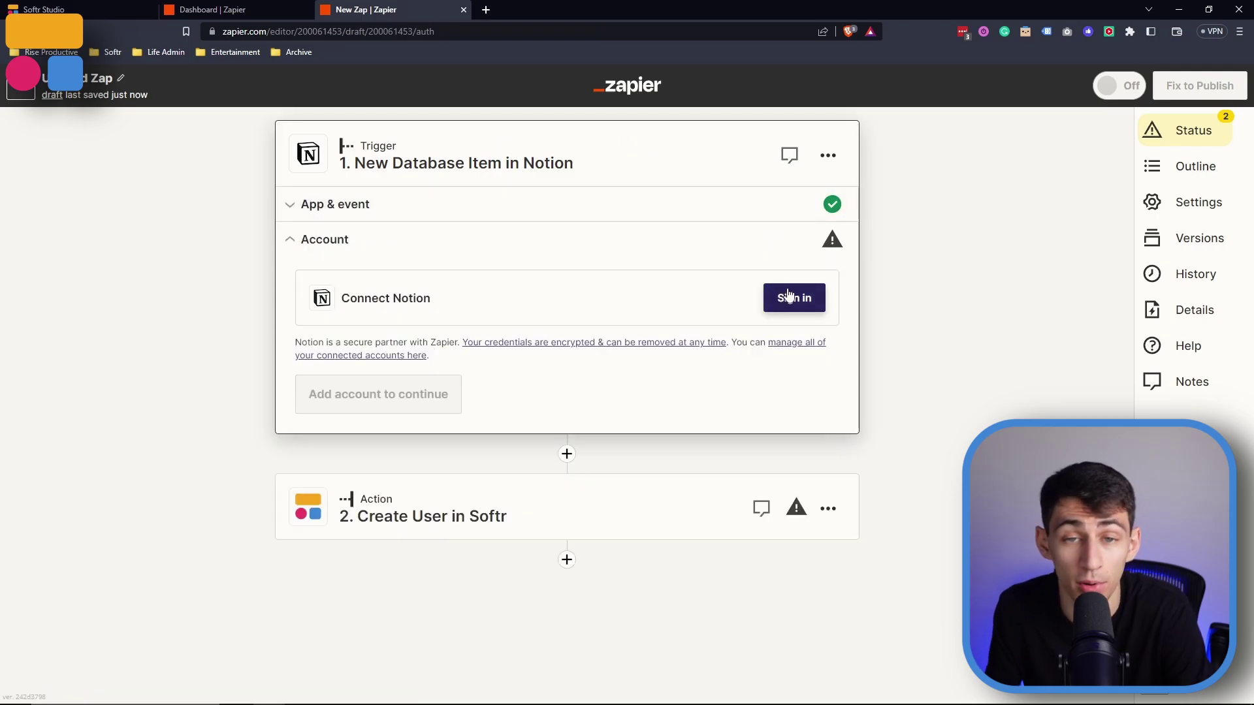
click(790, 296)
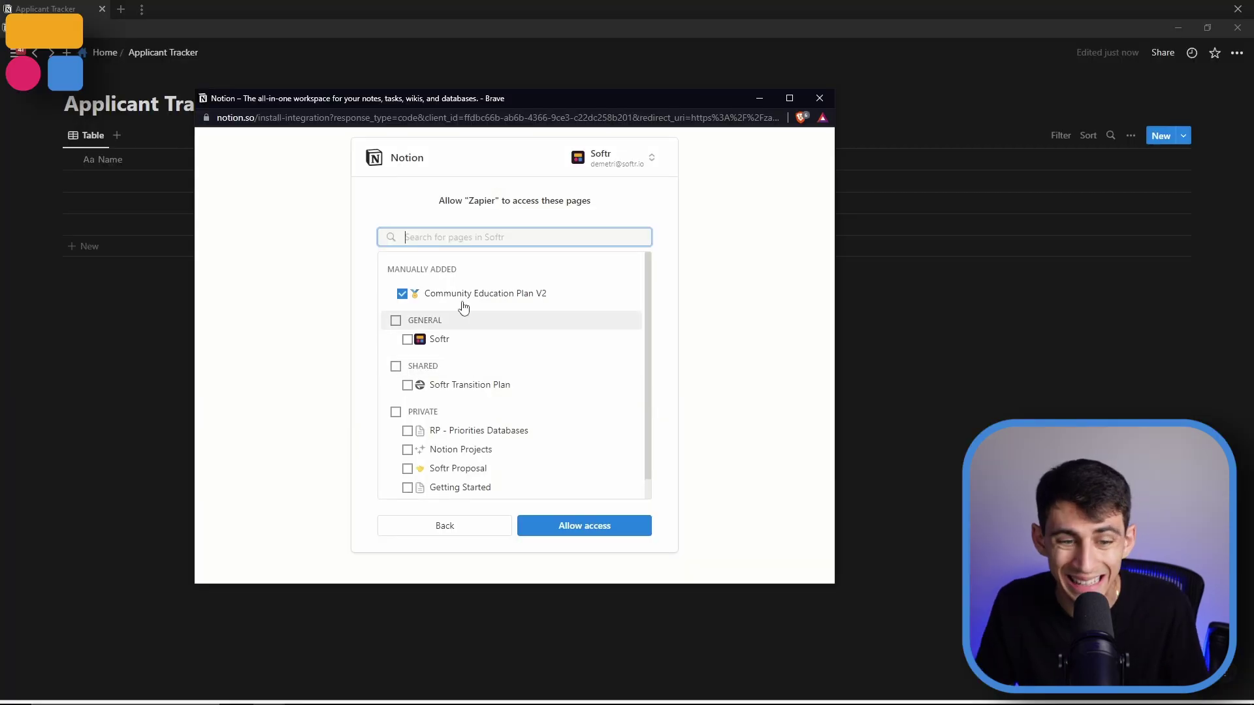
scroll(463, 308, down, 2)
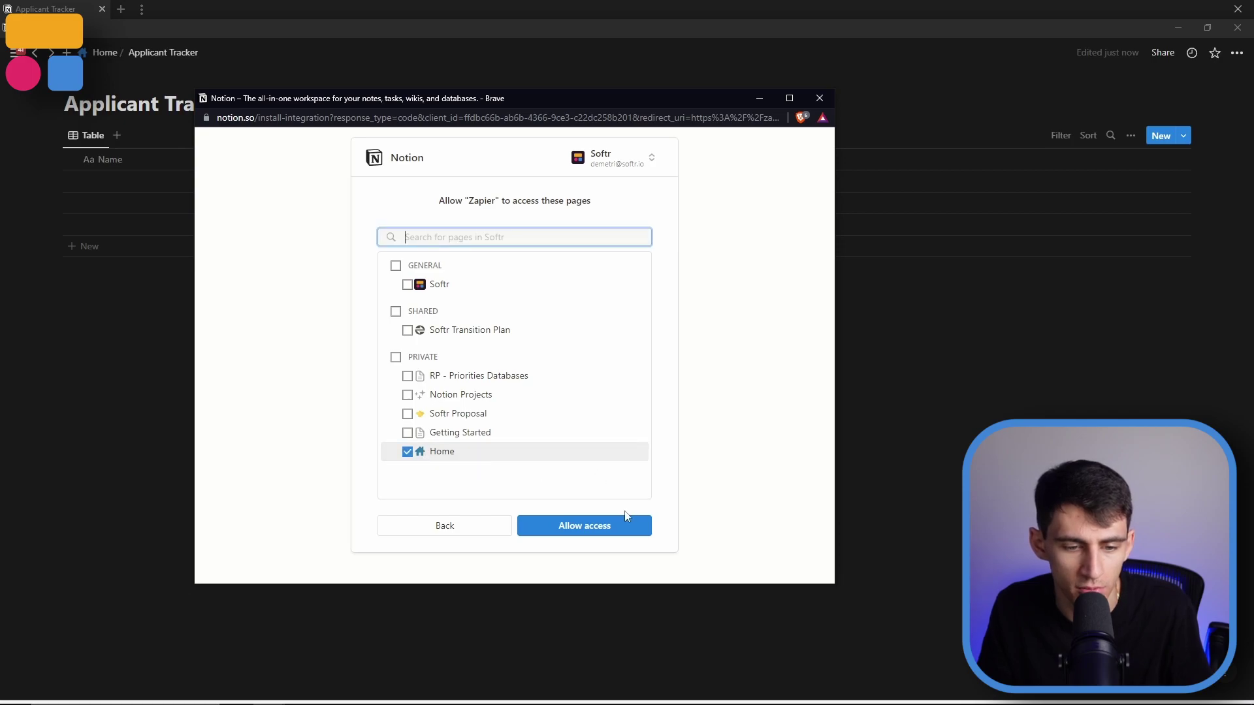
click(610, 524)
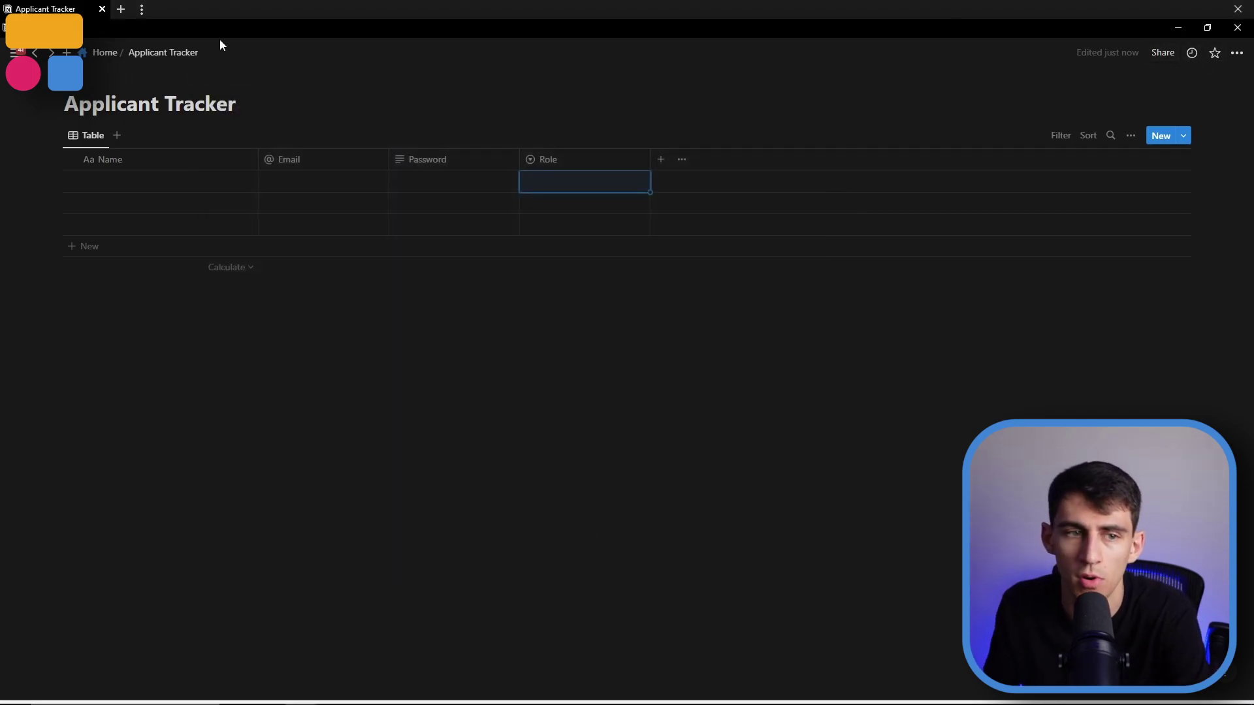
click(1152, 49)
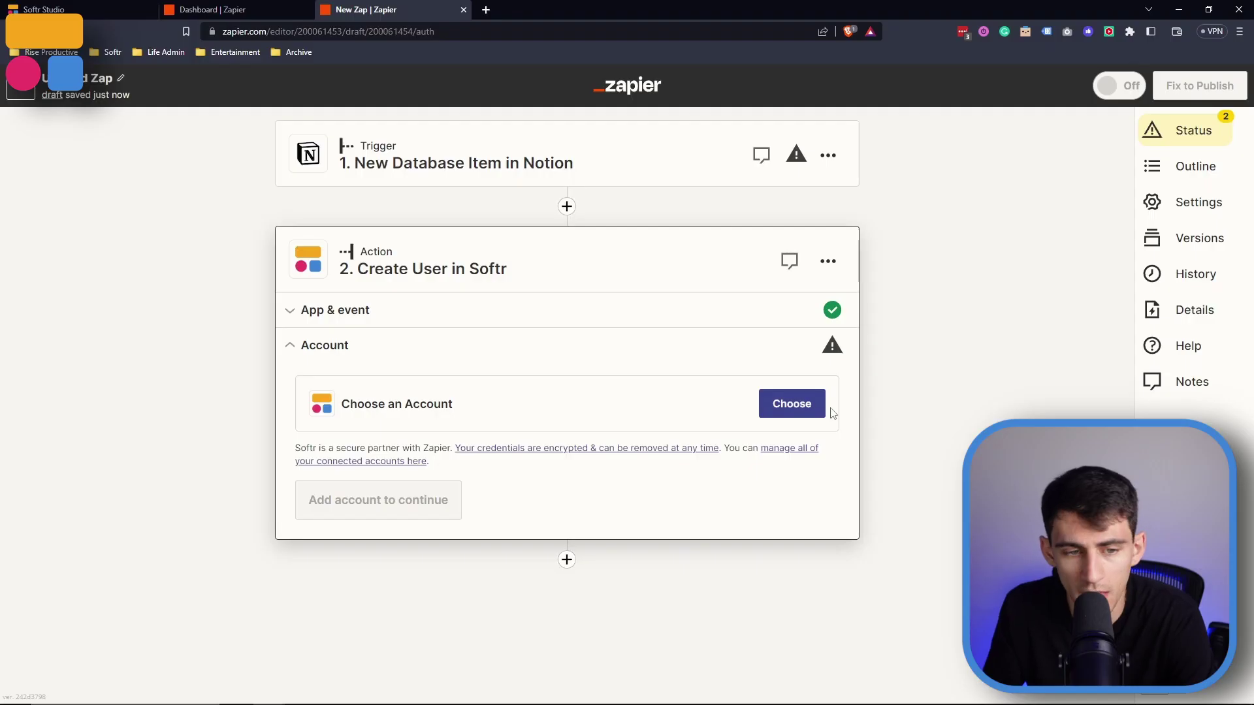
In the Softr action, choose Connect a new account to reach the API key form
click(792, 404)
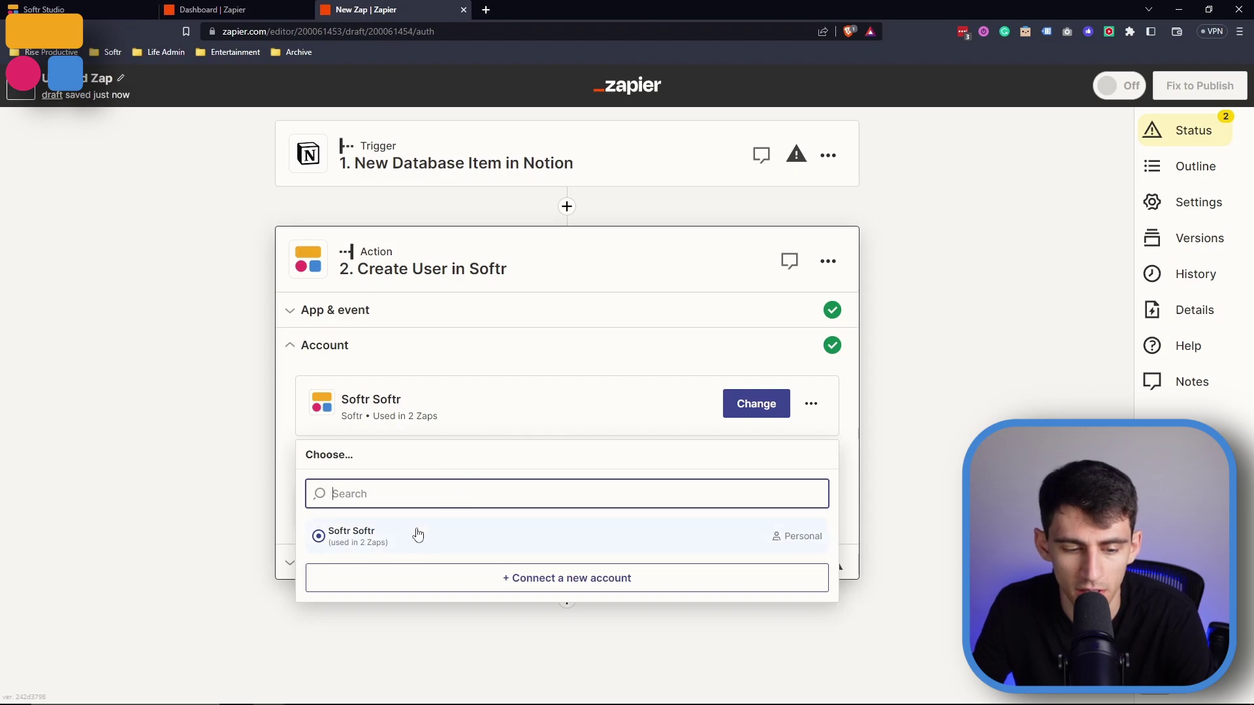
click(474, 578)
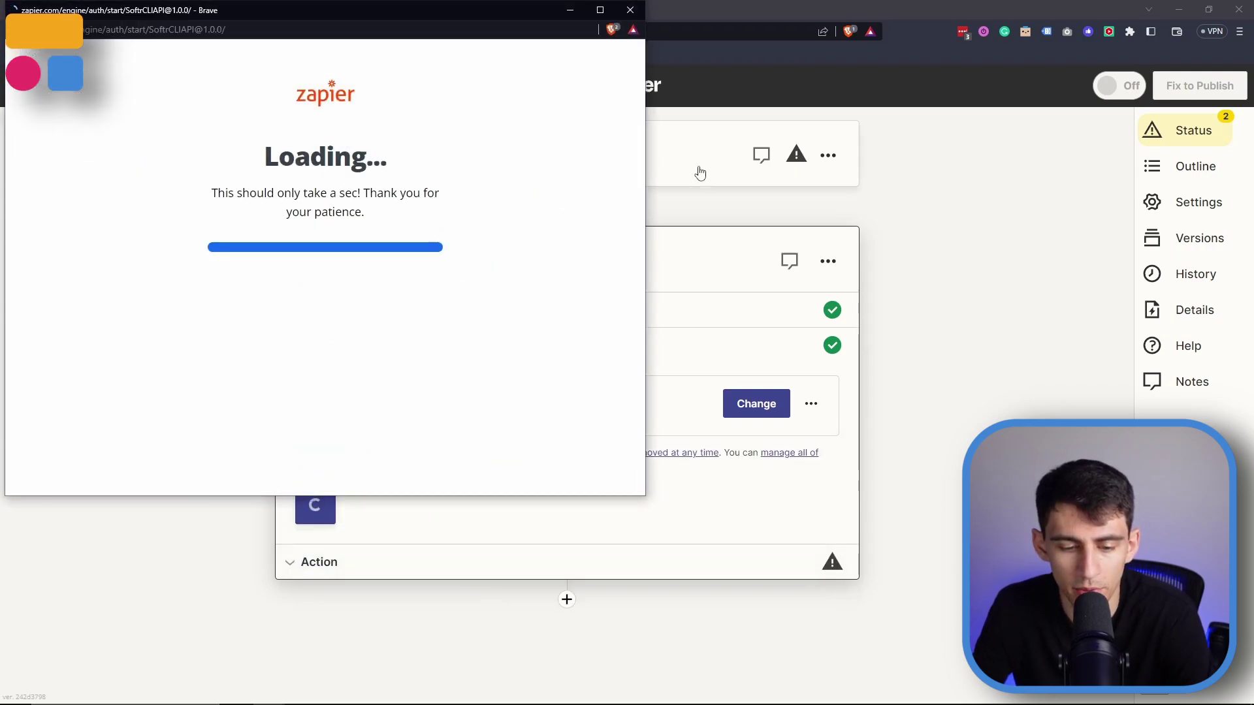
drag(240, 16, 360, 66)
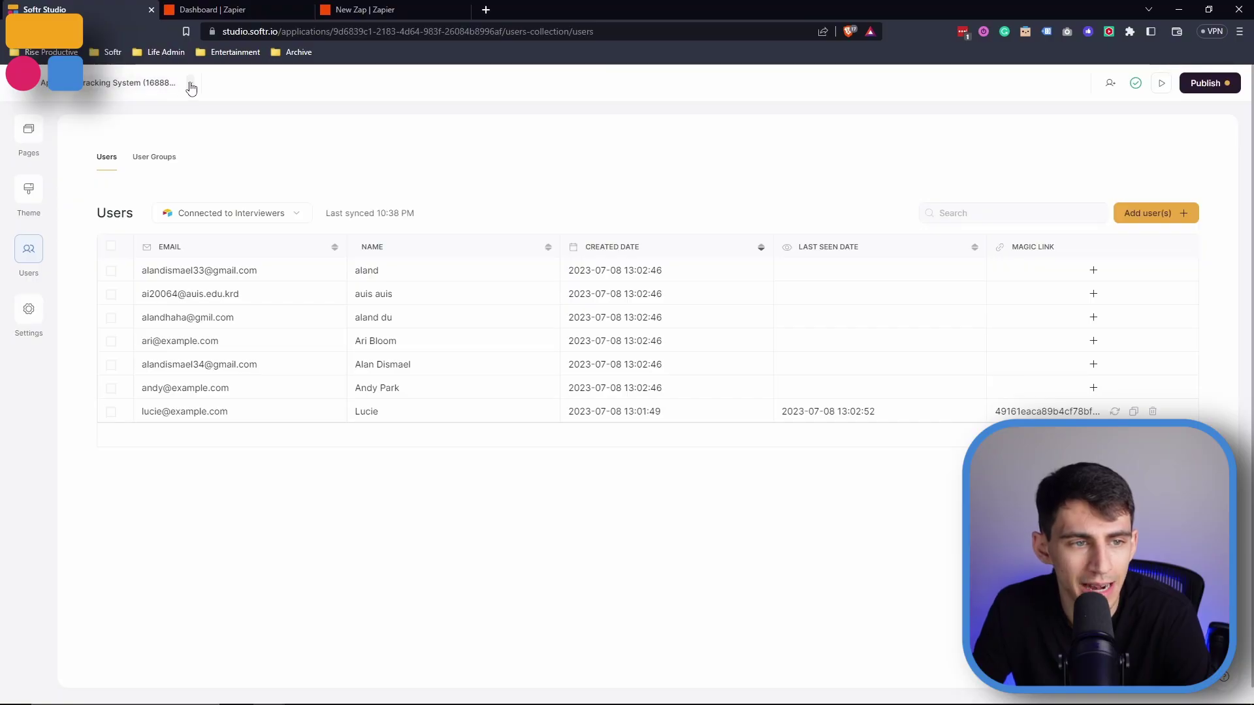
Reach the Softr account's API Settings page with its key, then return to the Zap
click(29, 310)
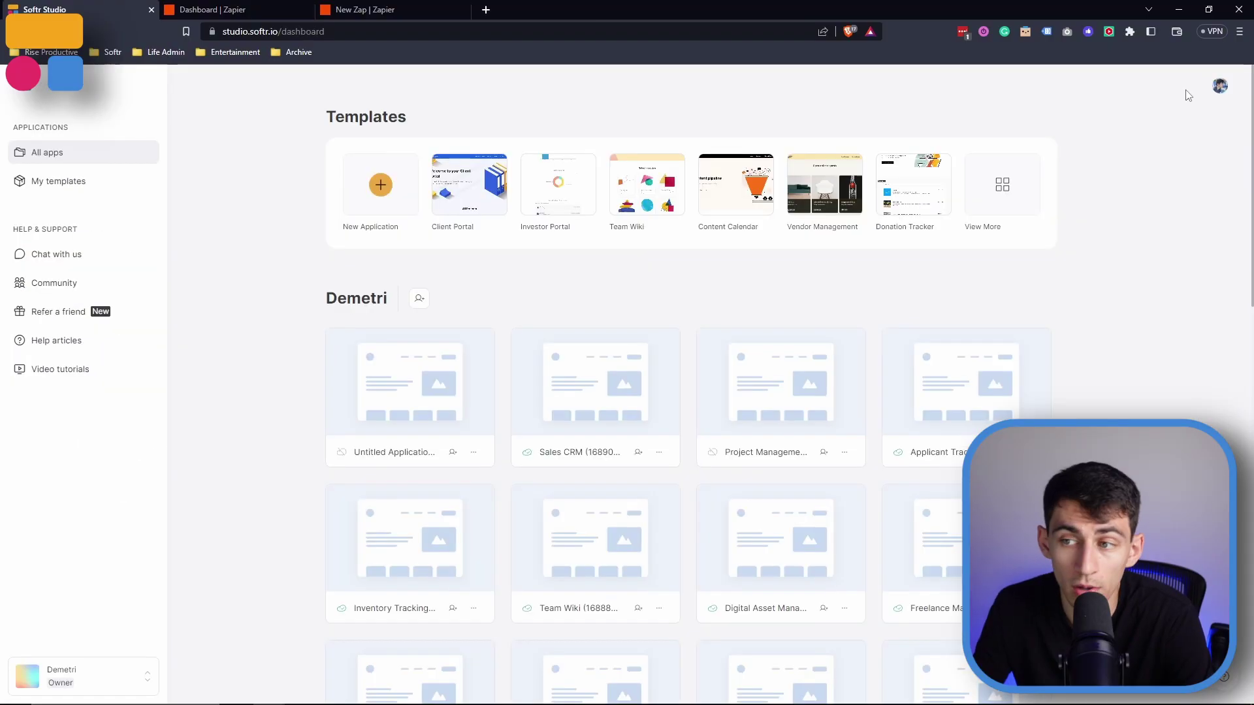
click(1219, 90)
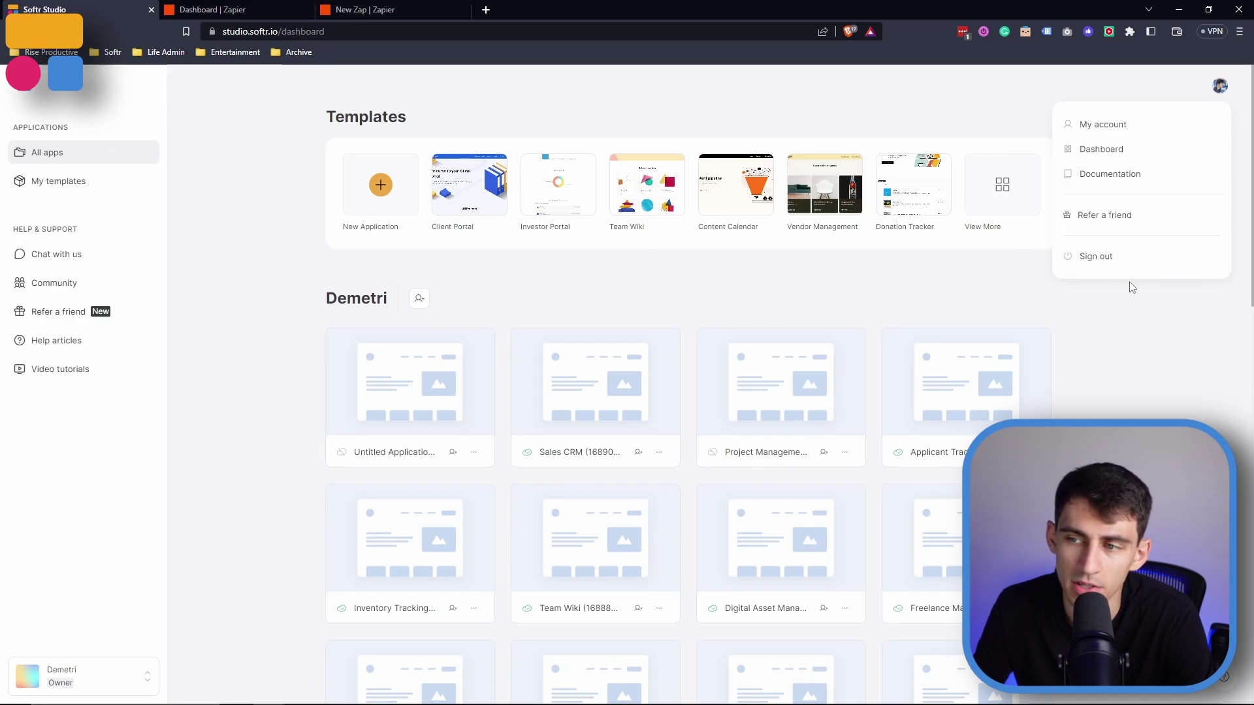
click(1089, 127)
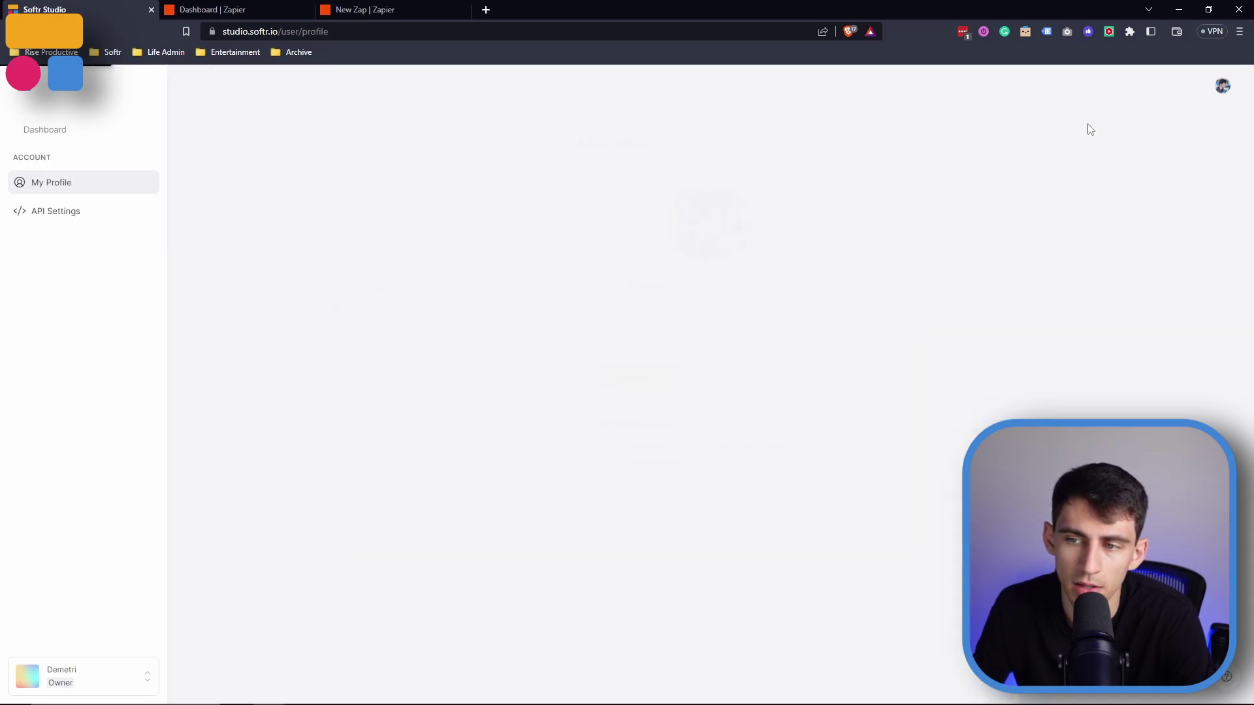
click(106, 211)
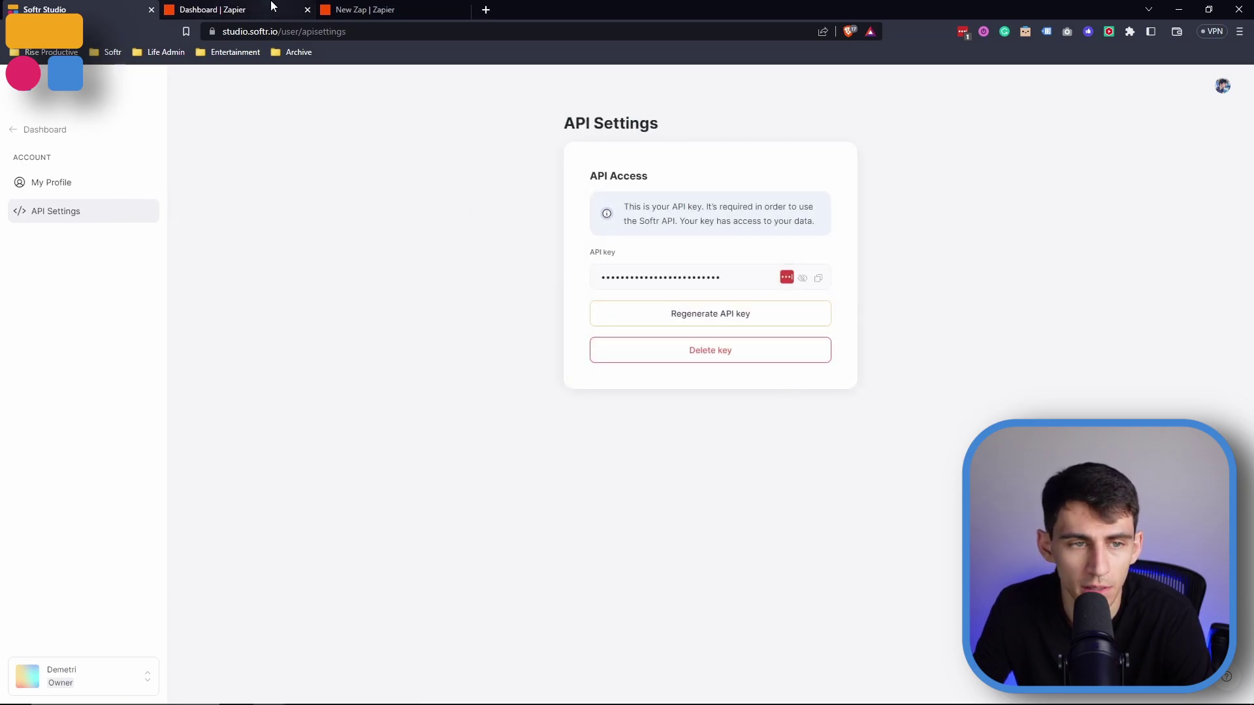
click(365, 9)
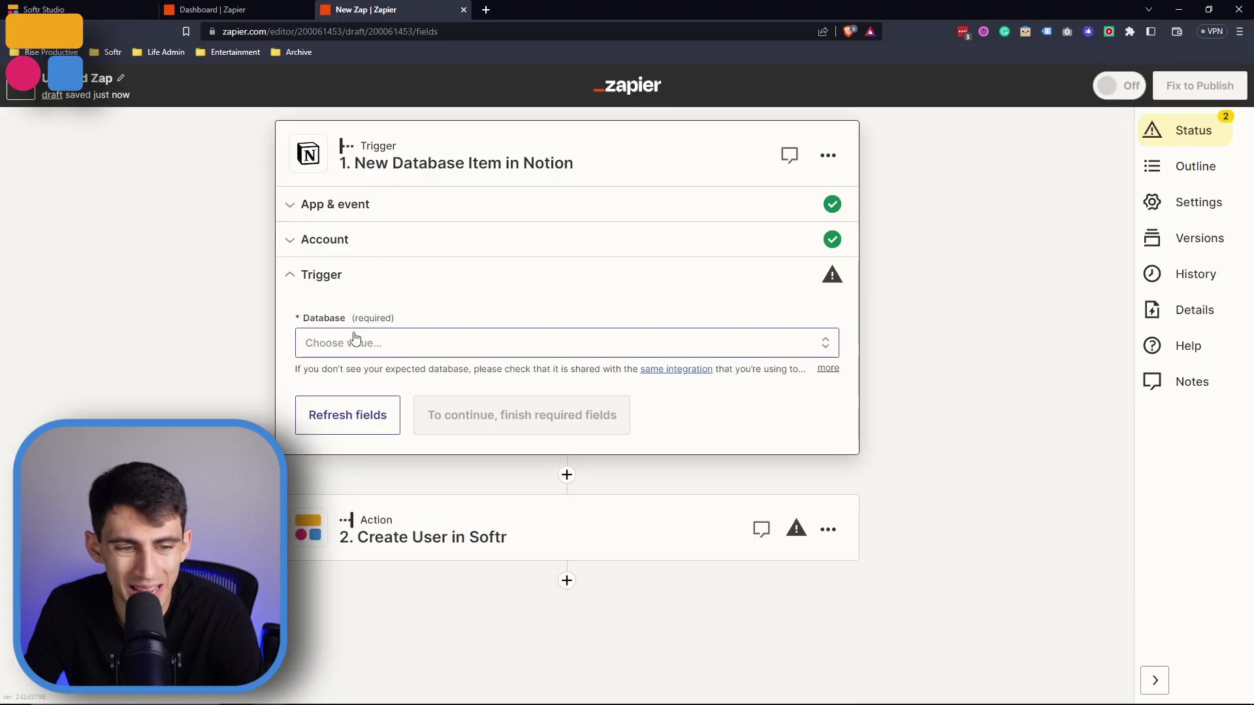
Choose Applicant Tracker as the Notion trigger database and reach its test step
click(363, 342)
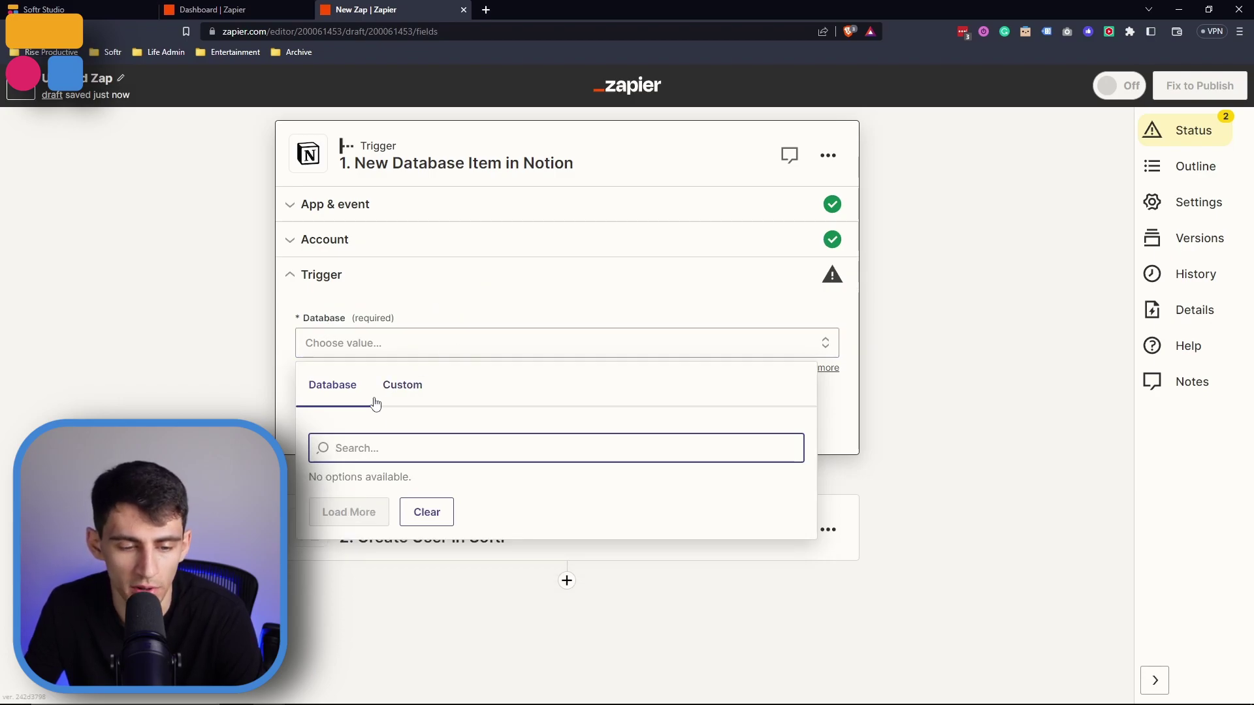
click(423, 495)
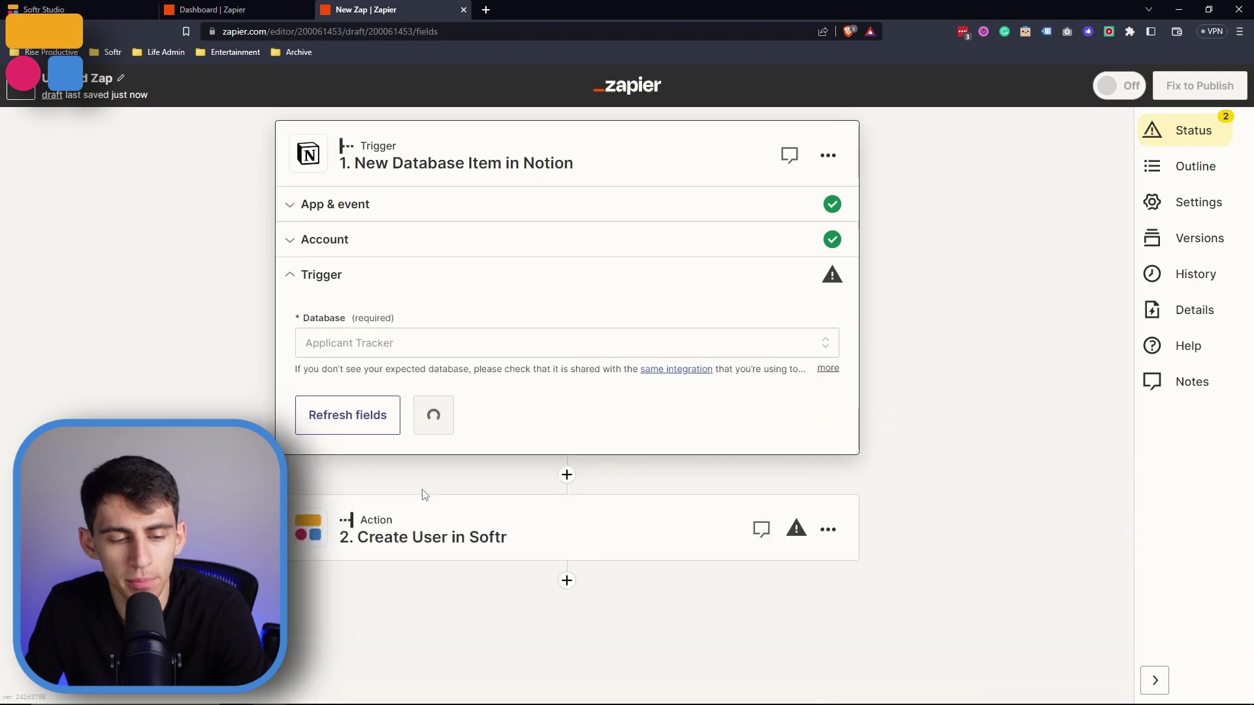
click(457, 419)
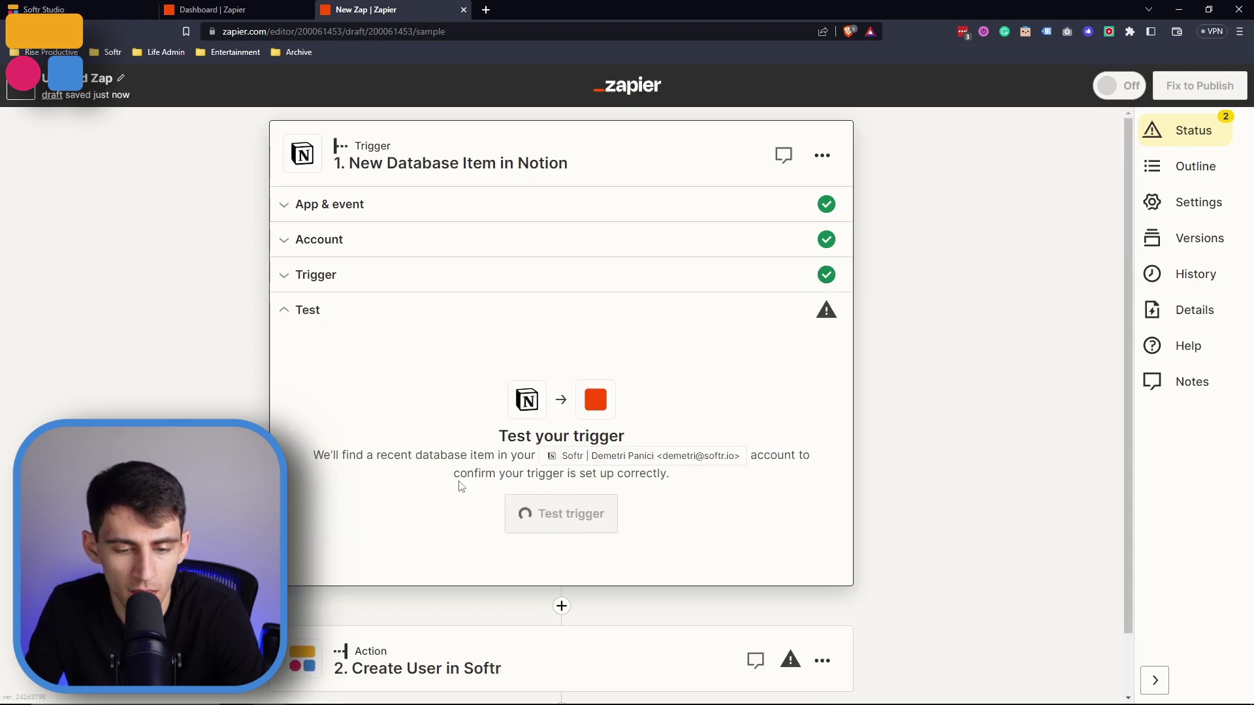
key(alt+Tab)
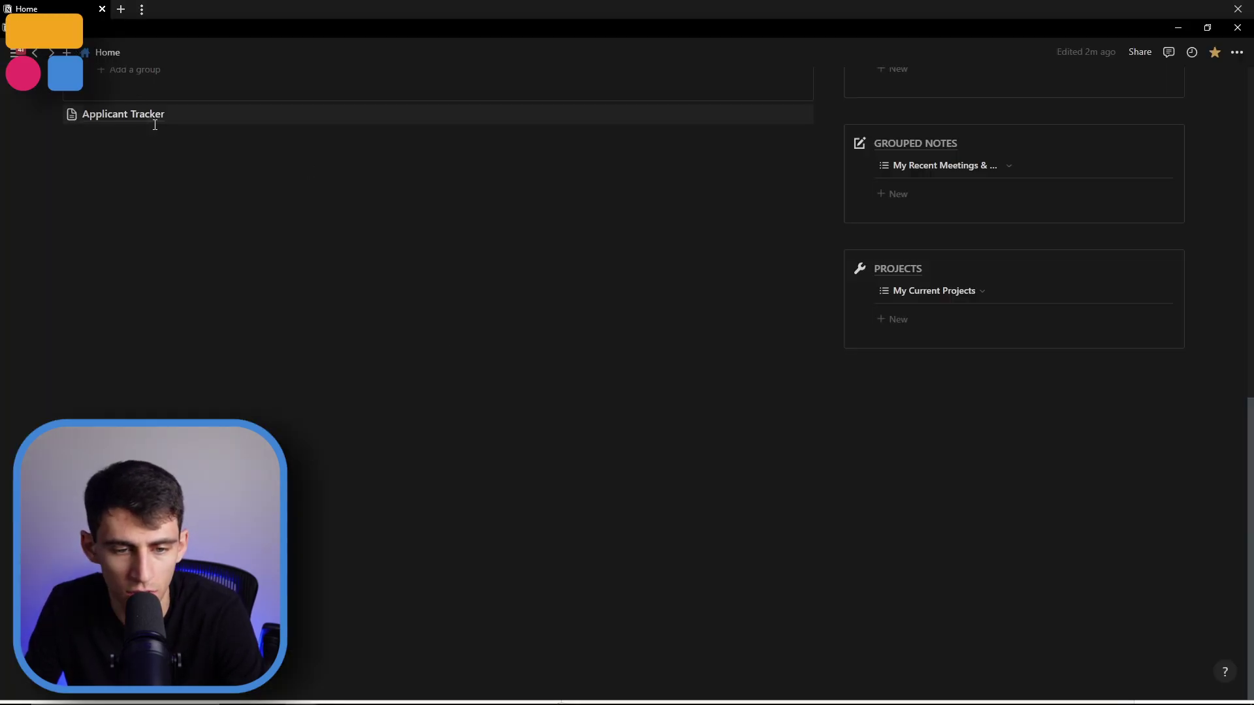
click(148, 115)
click(156, 180)
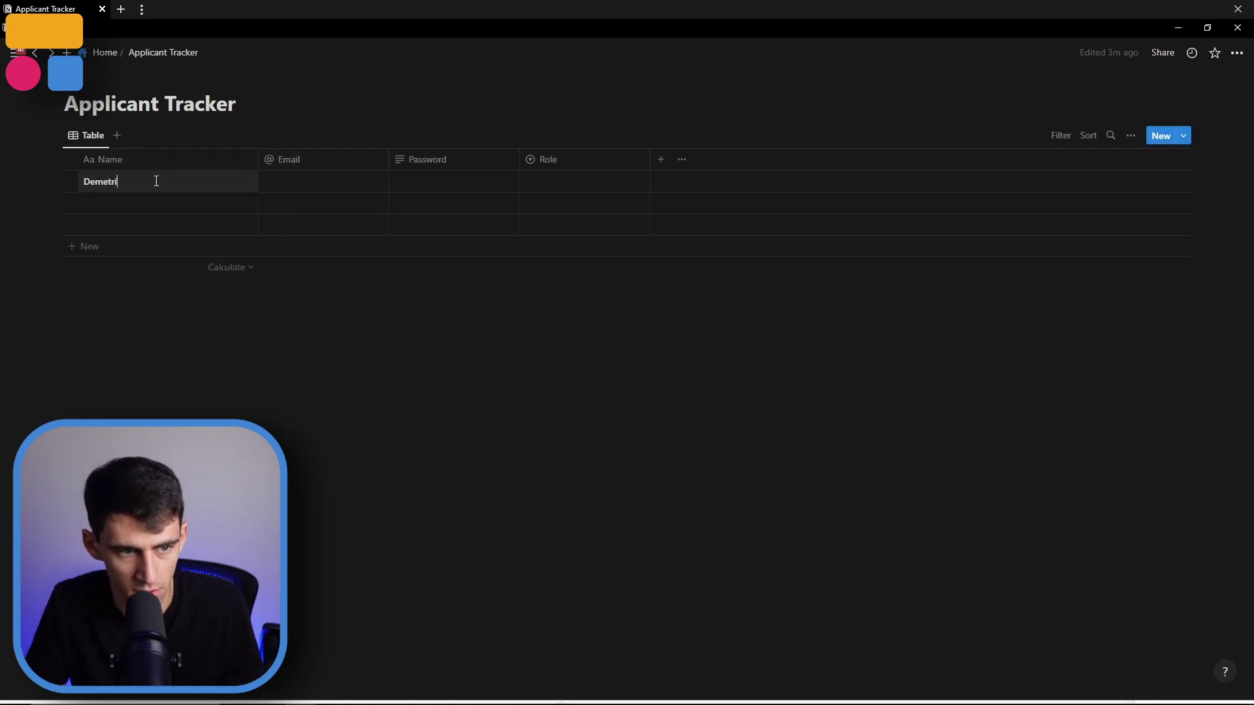
key(Tab)
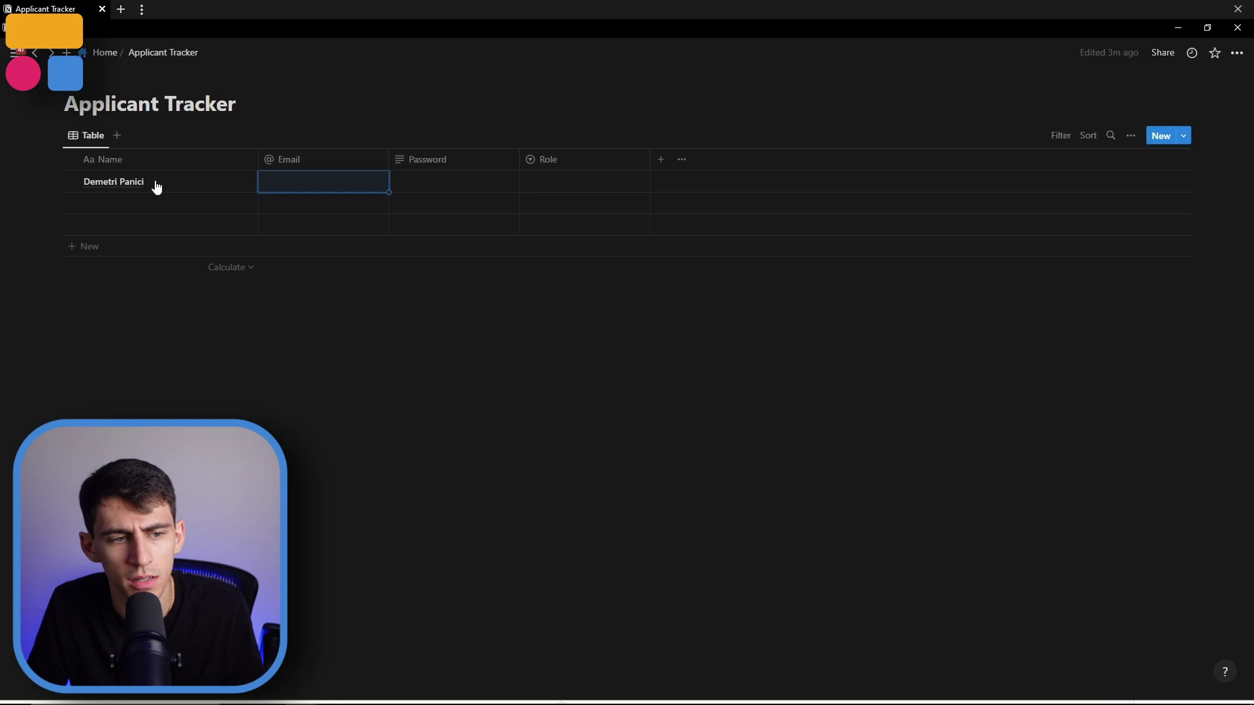
key(Tab)
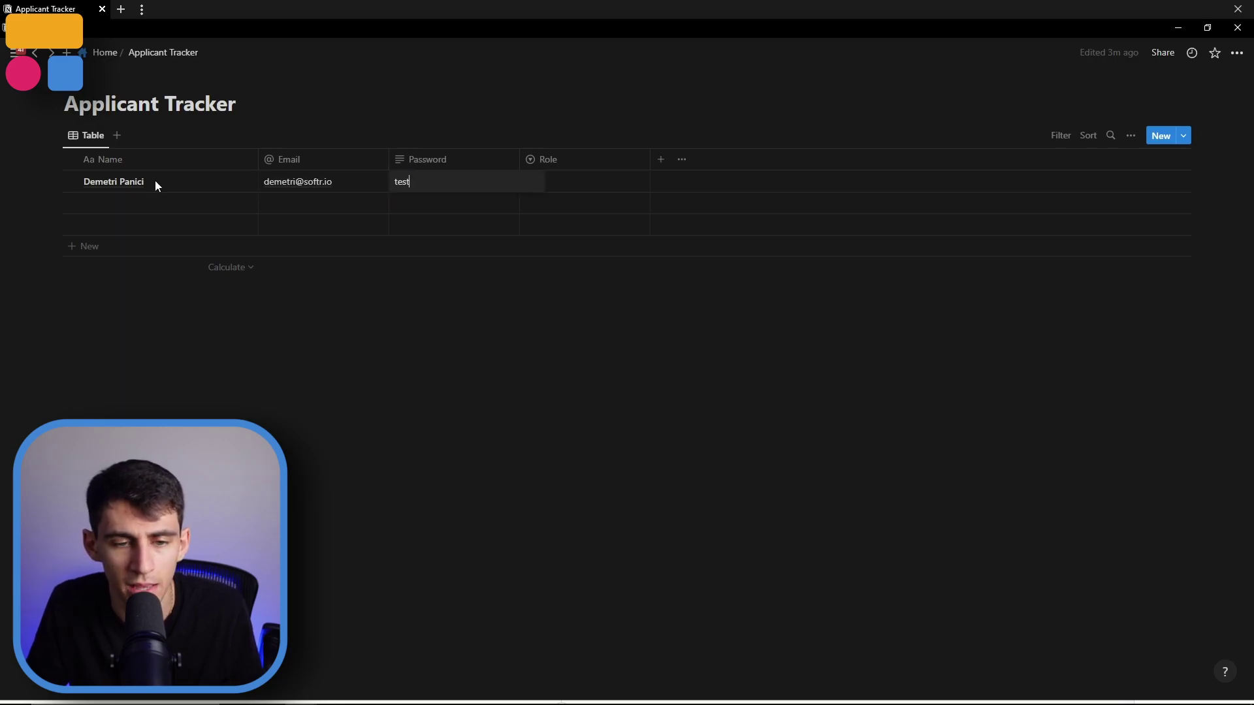
key(Tab)
key(Return)
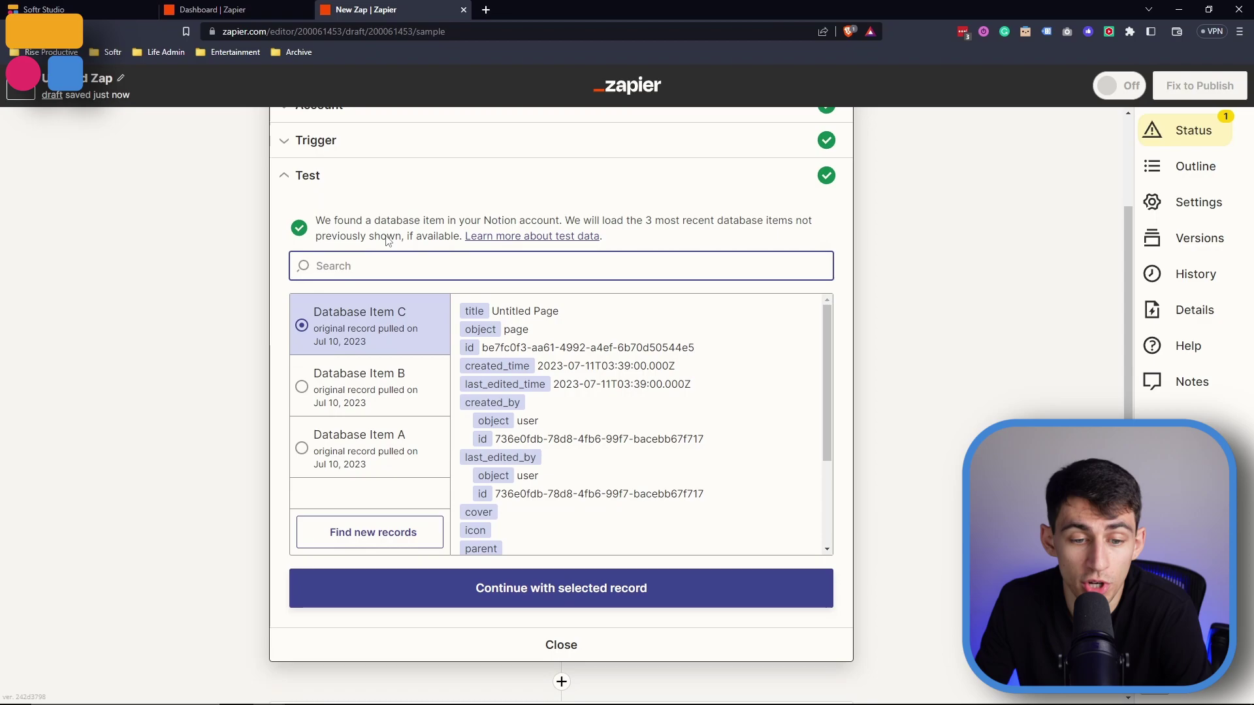
Preview sample records Database Items B, A and C, then fetch new records from Notion
click(385, 387)
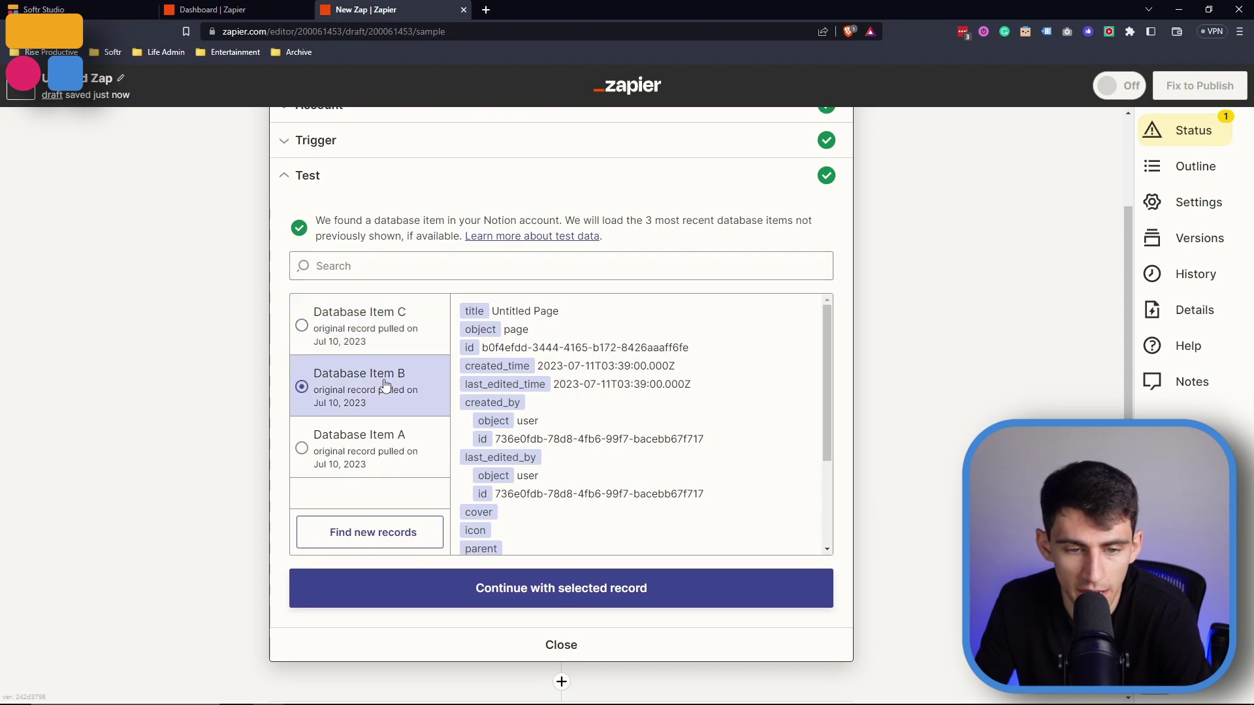
click(382, 438)
scroll(637, 441, down, 1)
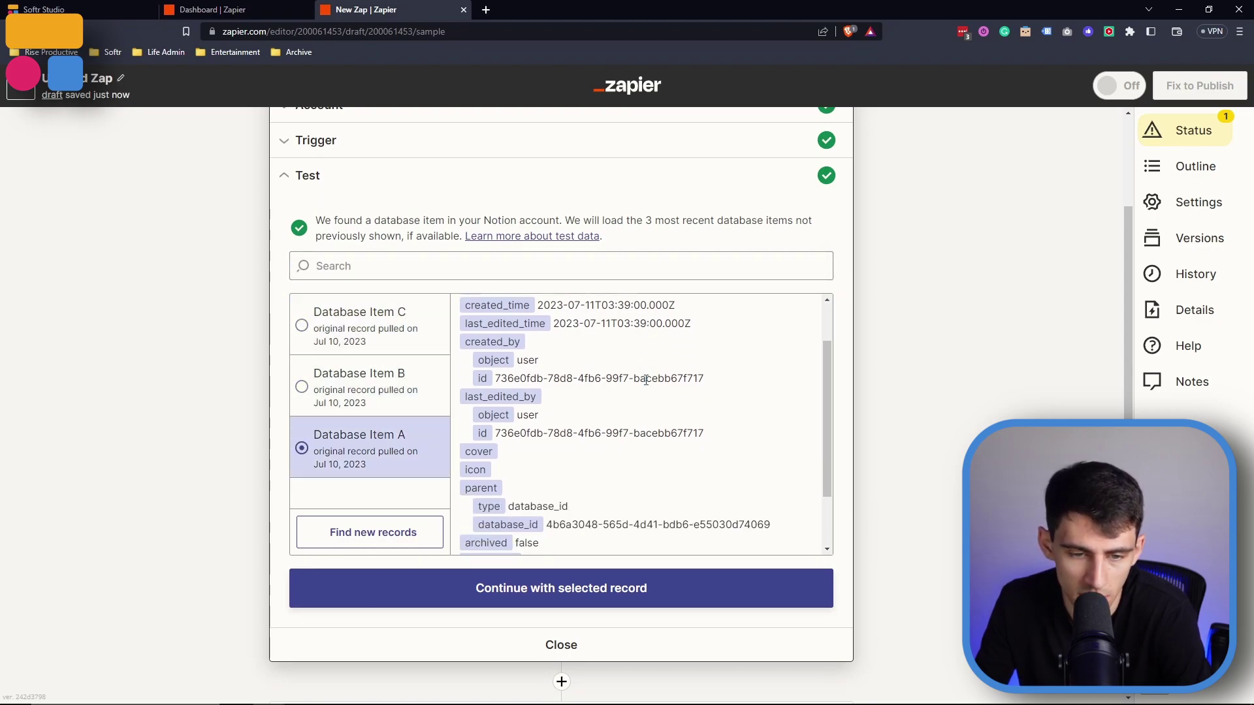
scroll(637, 442, down, 1)
scroll(653, 445, down, 2)
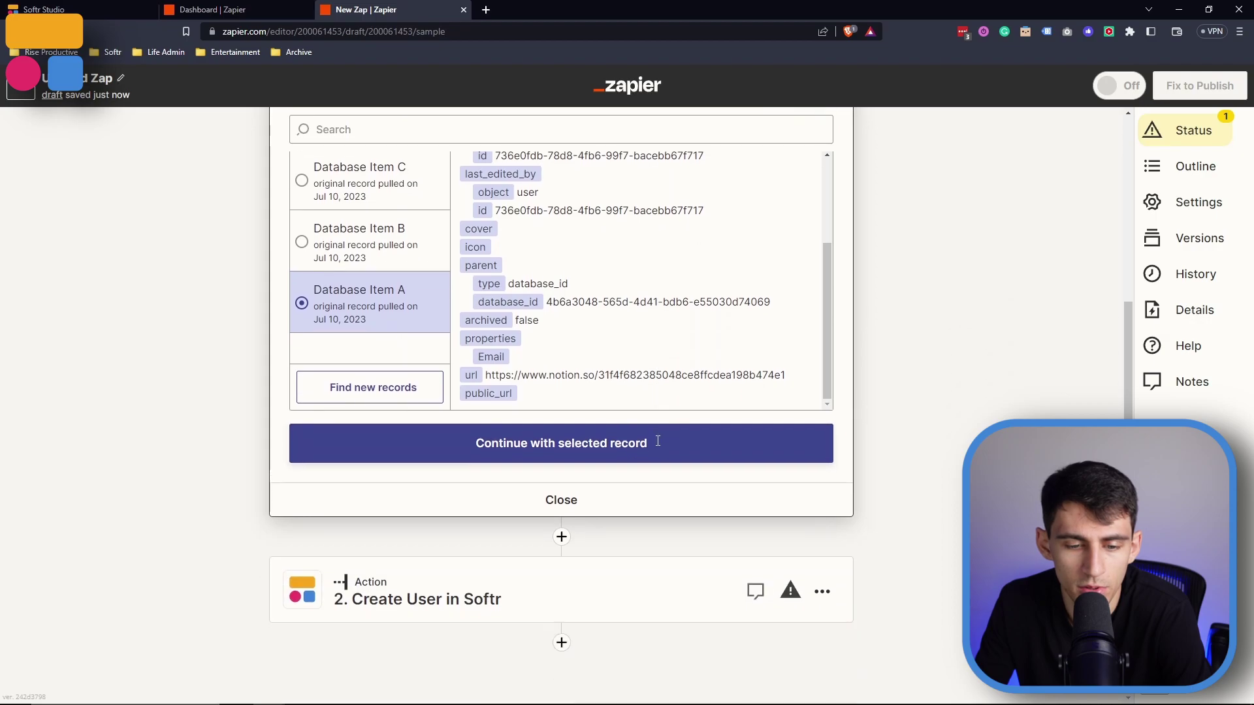
scroll(666, 429, up, 3)
scroll(684, 522, down, 2)
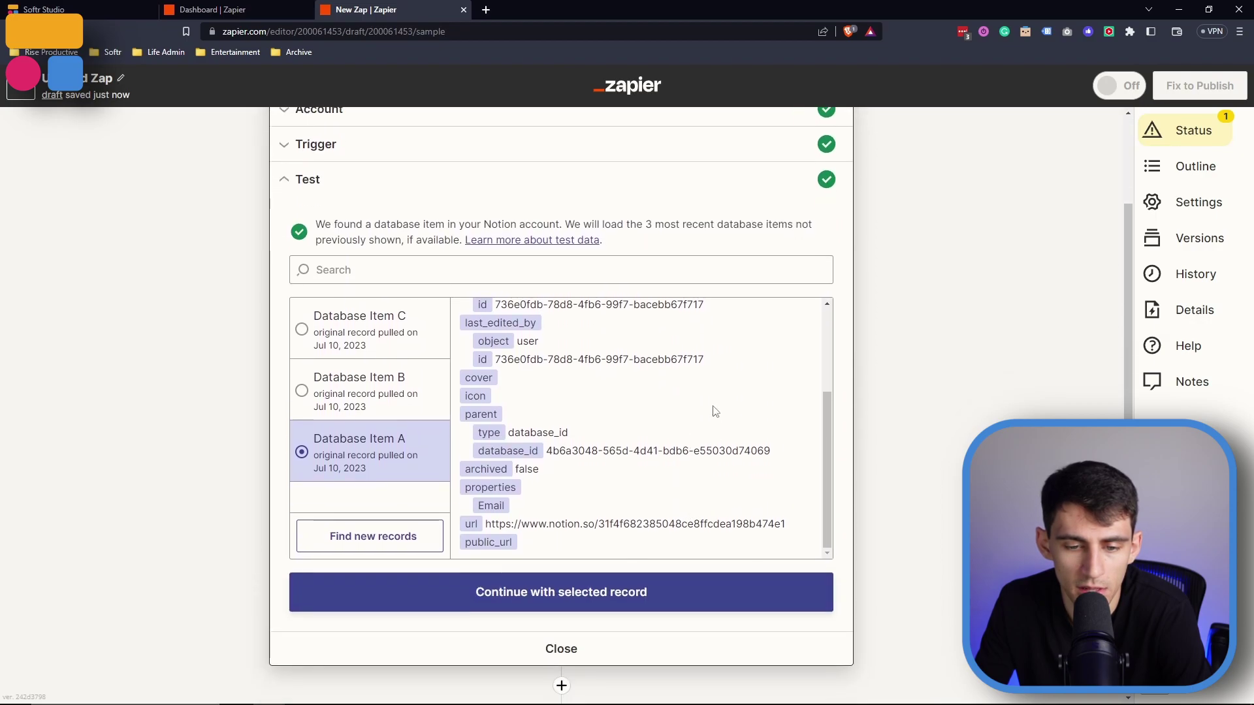
scroll(706, 432, up, 3)
scroll(588, 471, up, 1)
click(411, 474)
scroll(411, 474, down, 2)
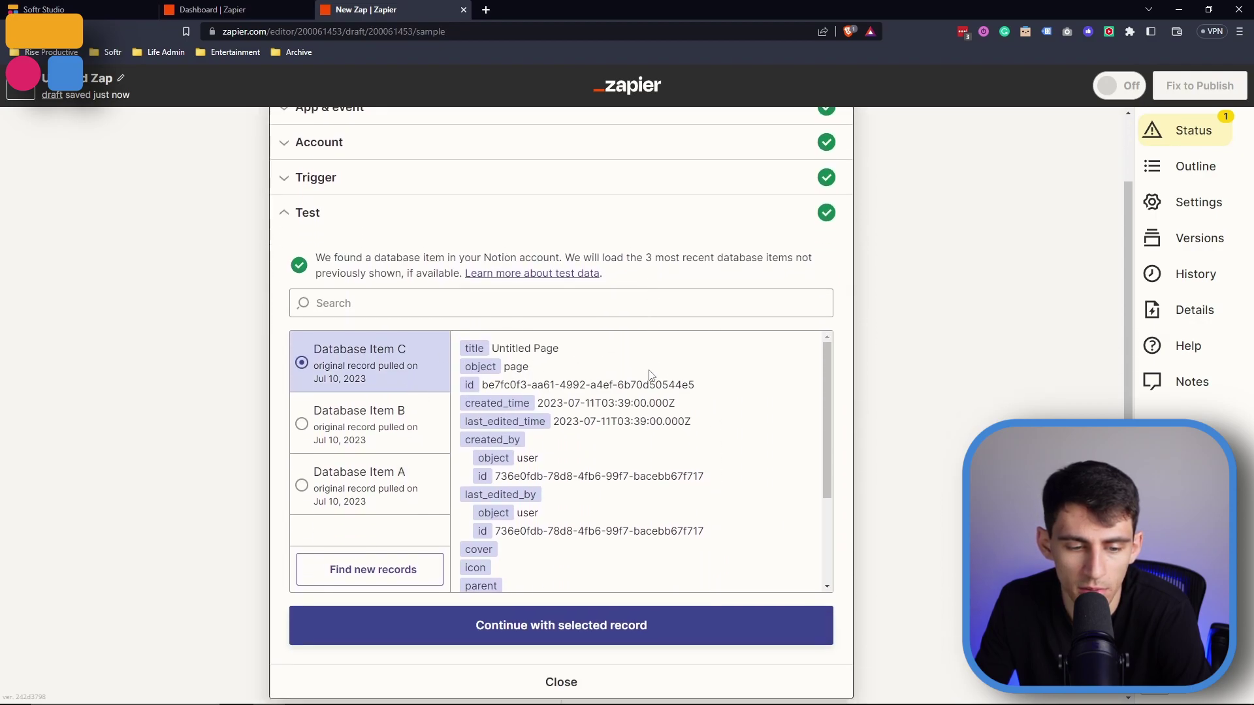
click(368, 534)
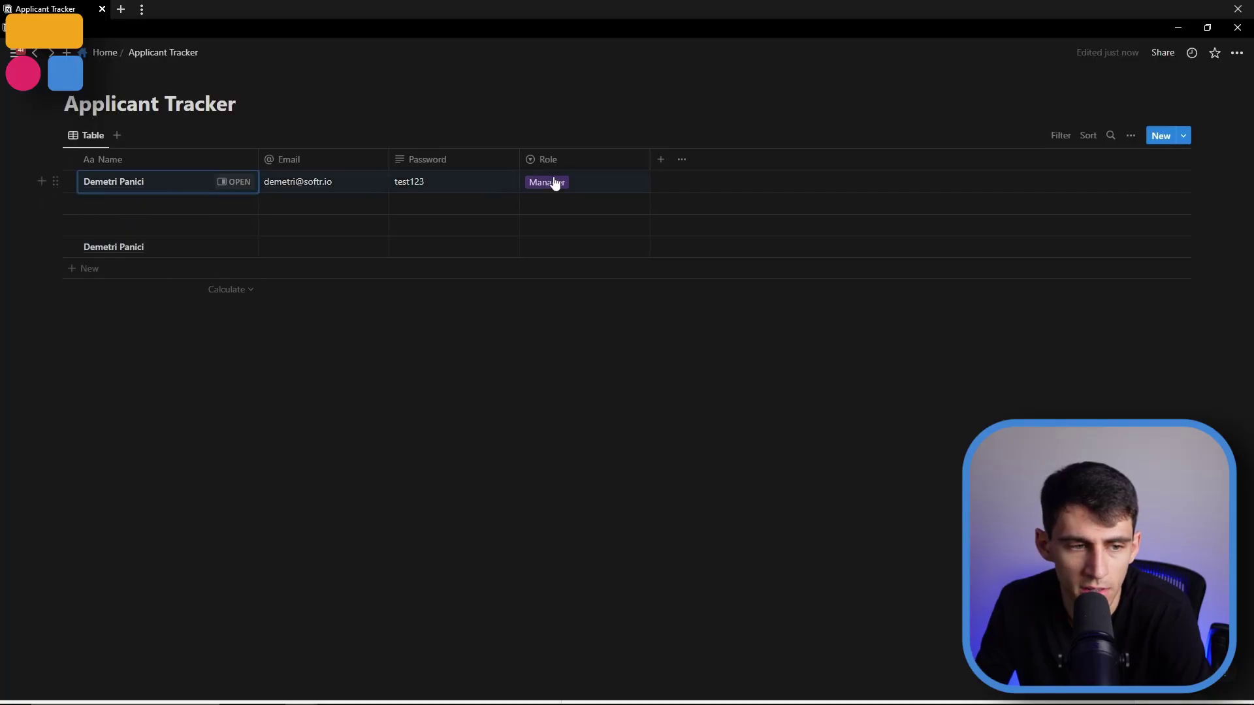
Delete the extra blank rows from the Applicant Tracker table
click(118, 247)
drag(119, 235, 145, 203)
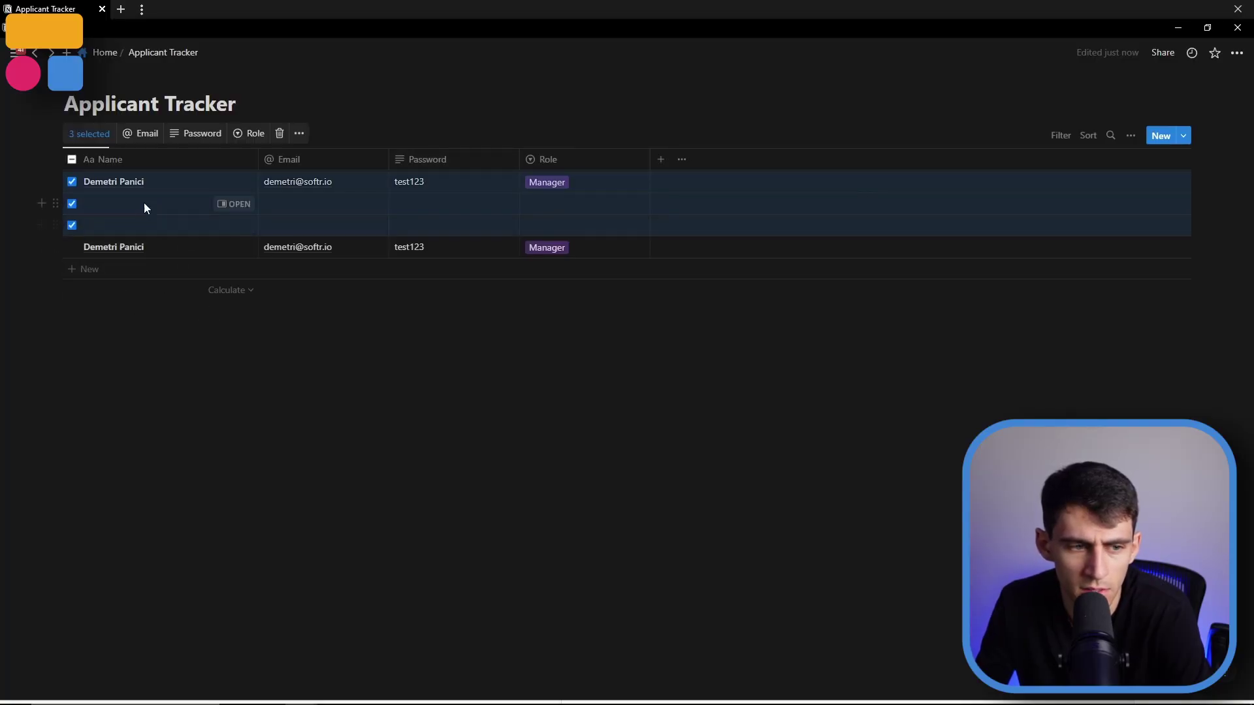
right_click(143, 203)
click(179, 250)
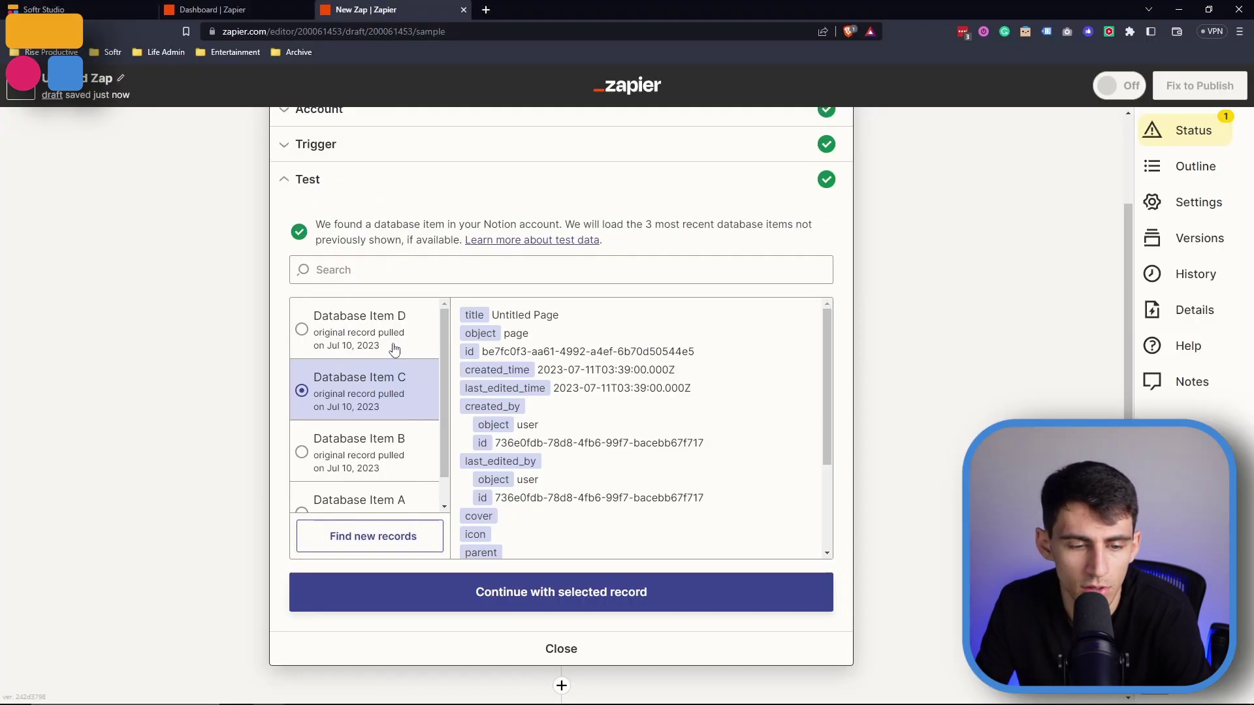
Use Database Item D (Manager role) as the sample and move to the Create User in Softr action
click(393, 349)
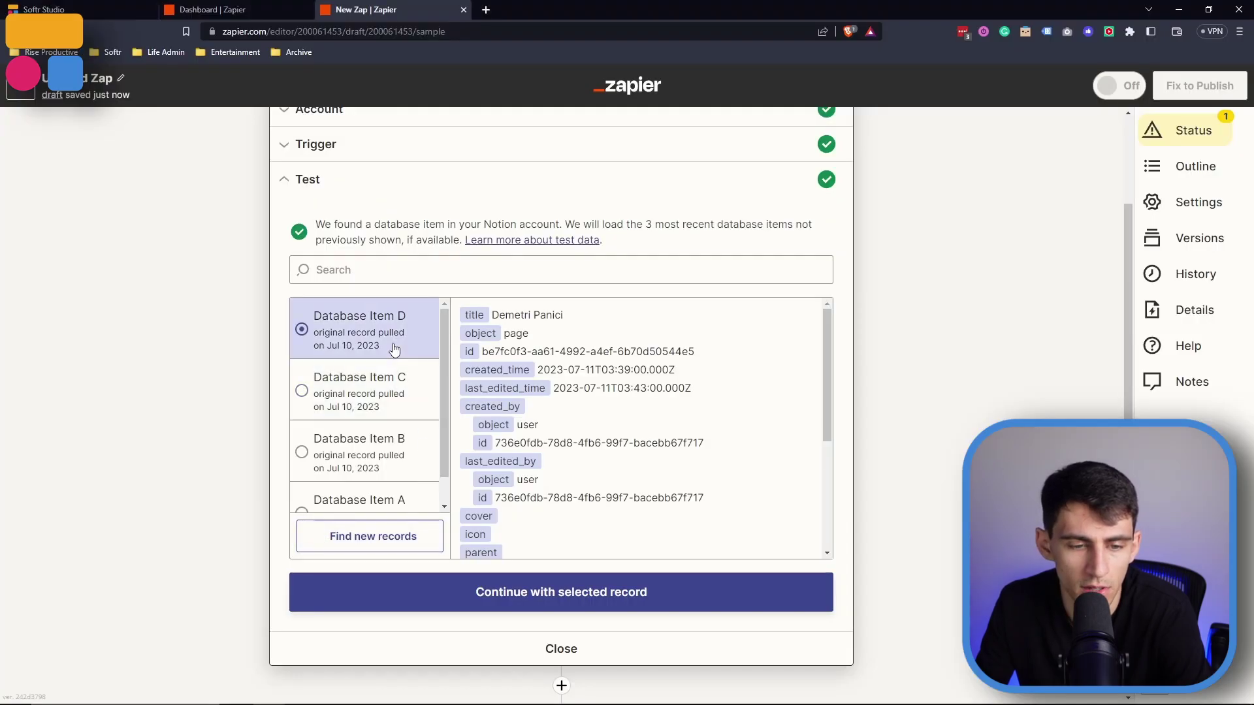
scroll(598, 402, down, 2)
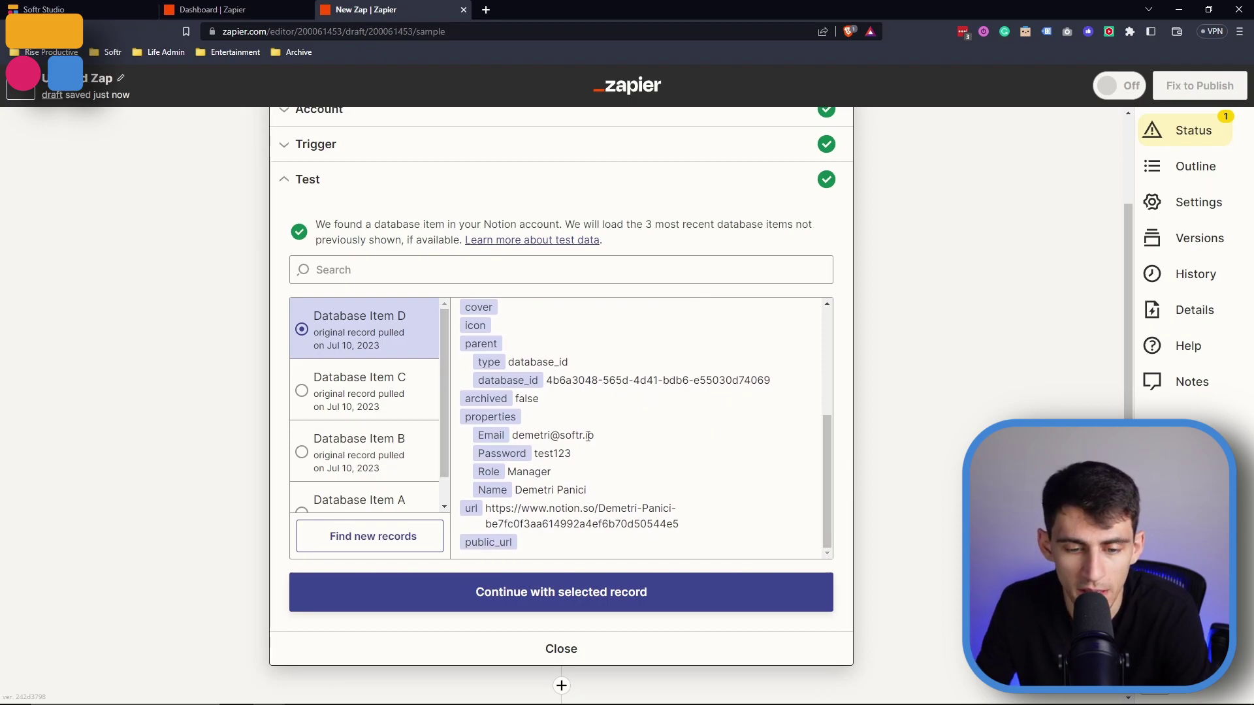
scroll(632, 451, down, 1)
scroll(958, 401, down, 1)
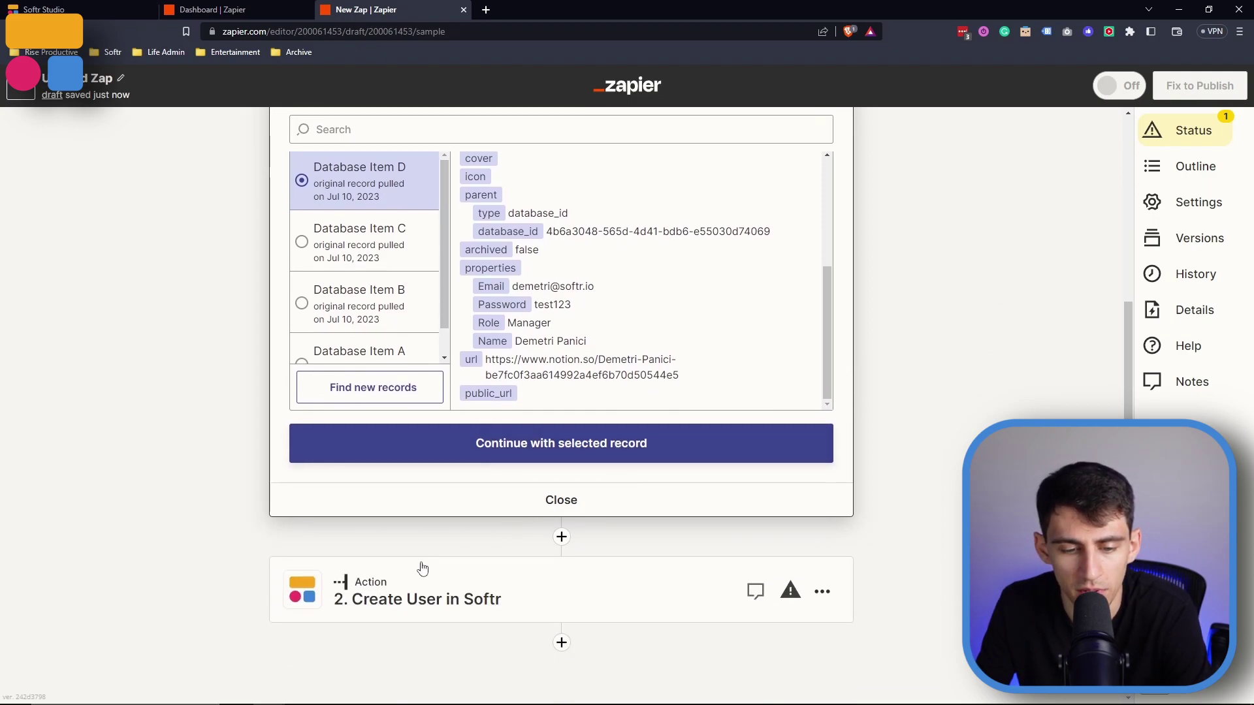
click(398, 594)
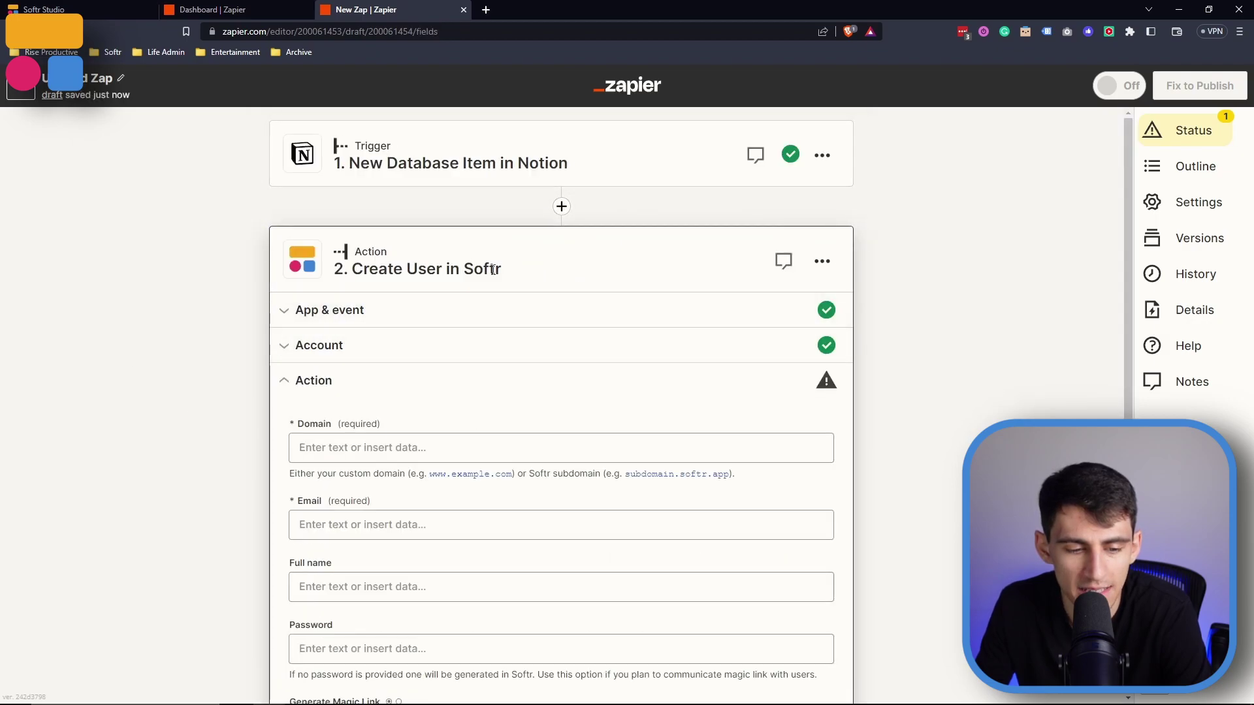
scroll(494, 270, down, 1)
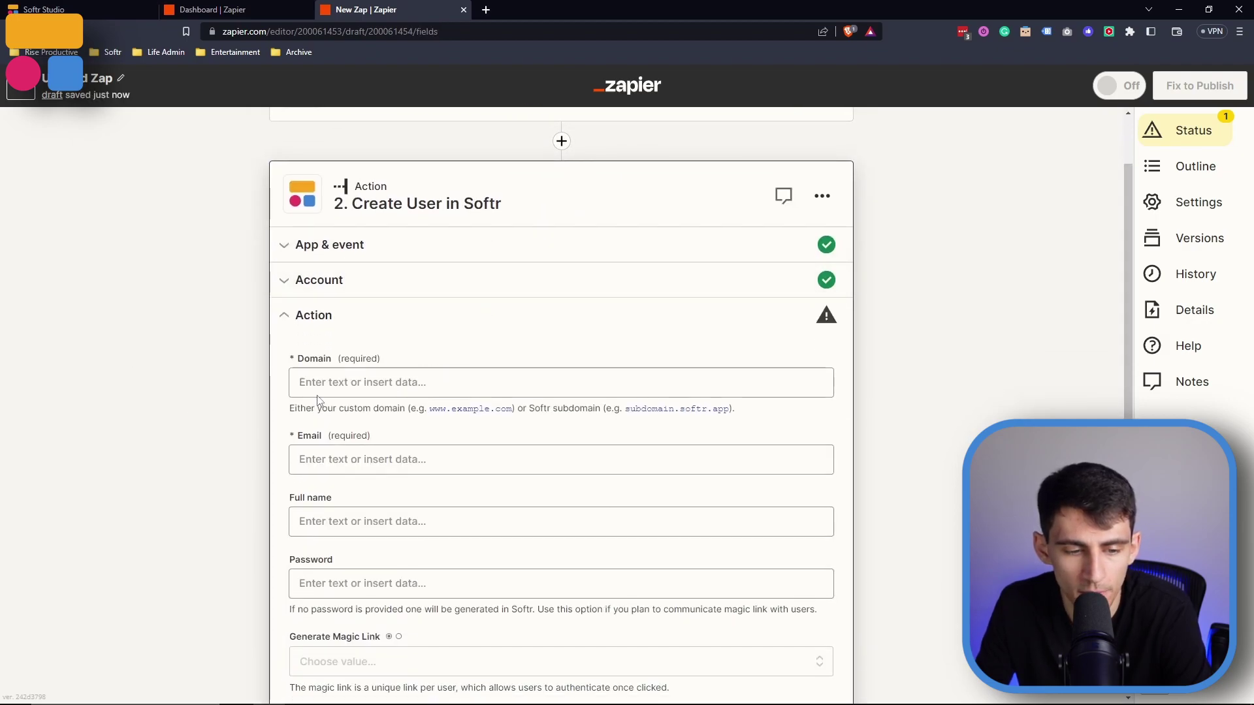
Dismiss the Domain field suggestions and switch to the Softr Studio tab
key(Escape)
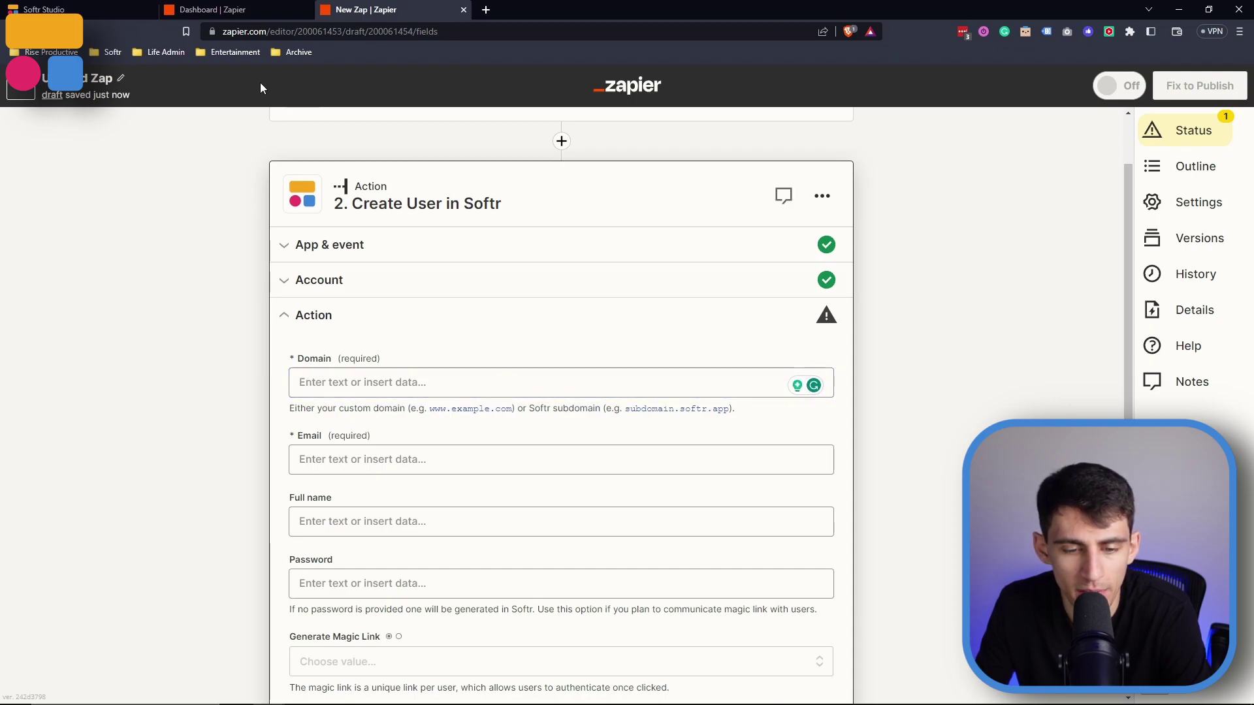
click(59, 10)
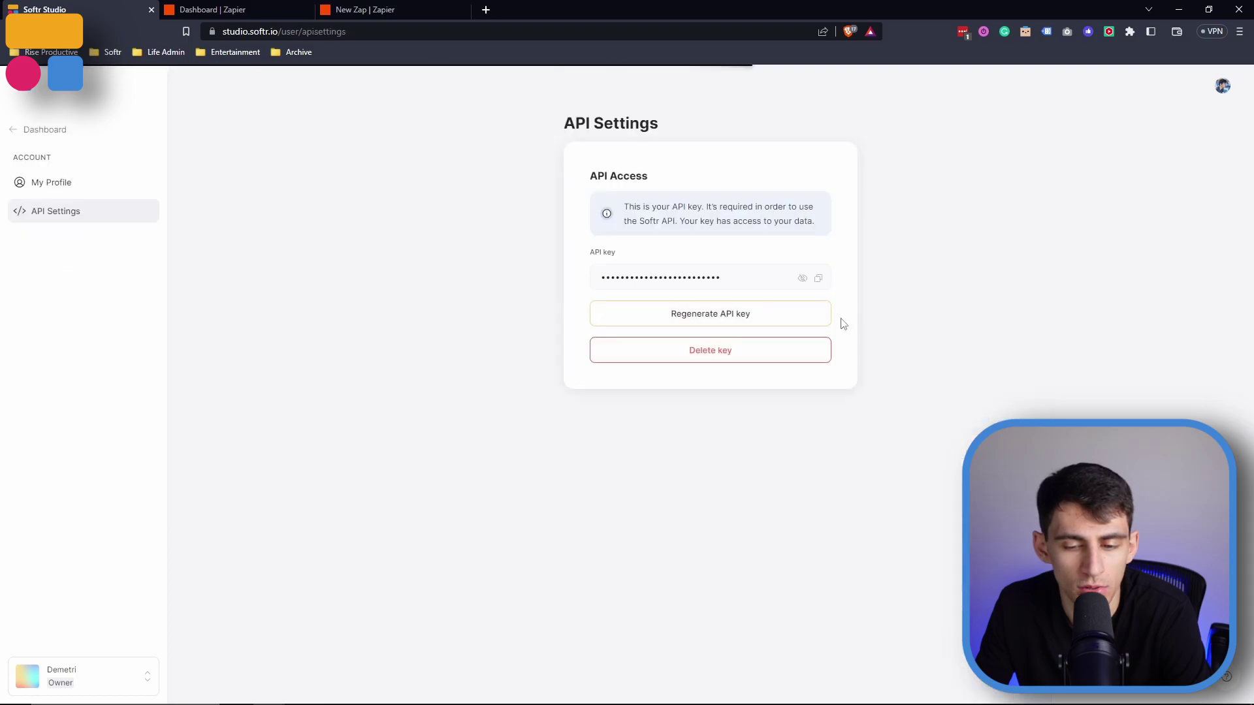
Copy the Softr app's subdomain bruno403.softr.app from its publish details for the Domain field
key(alt+Left)
key(alt+Left)
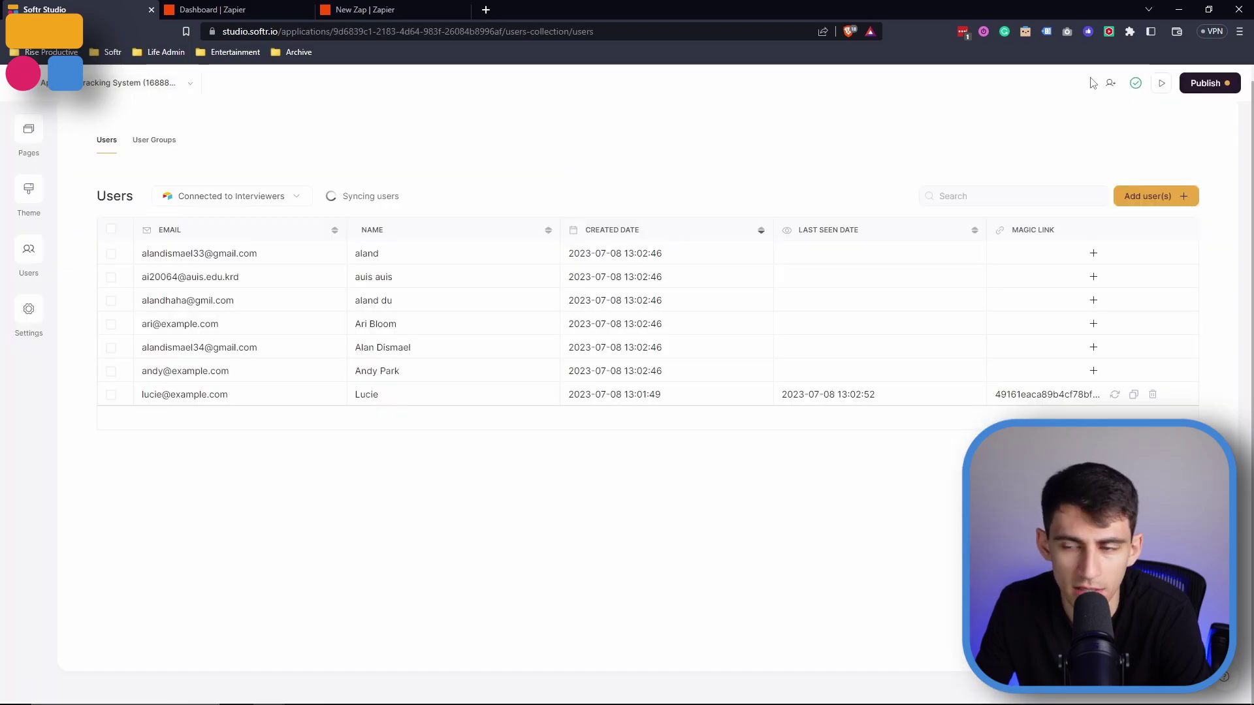
click(1213, 84)
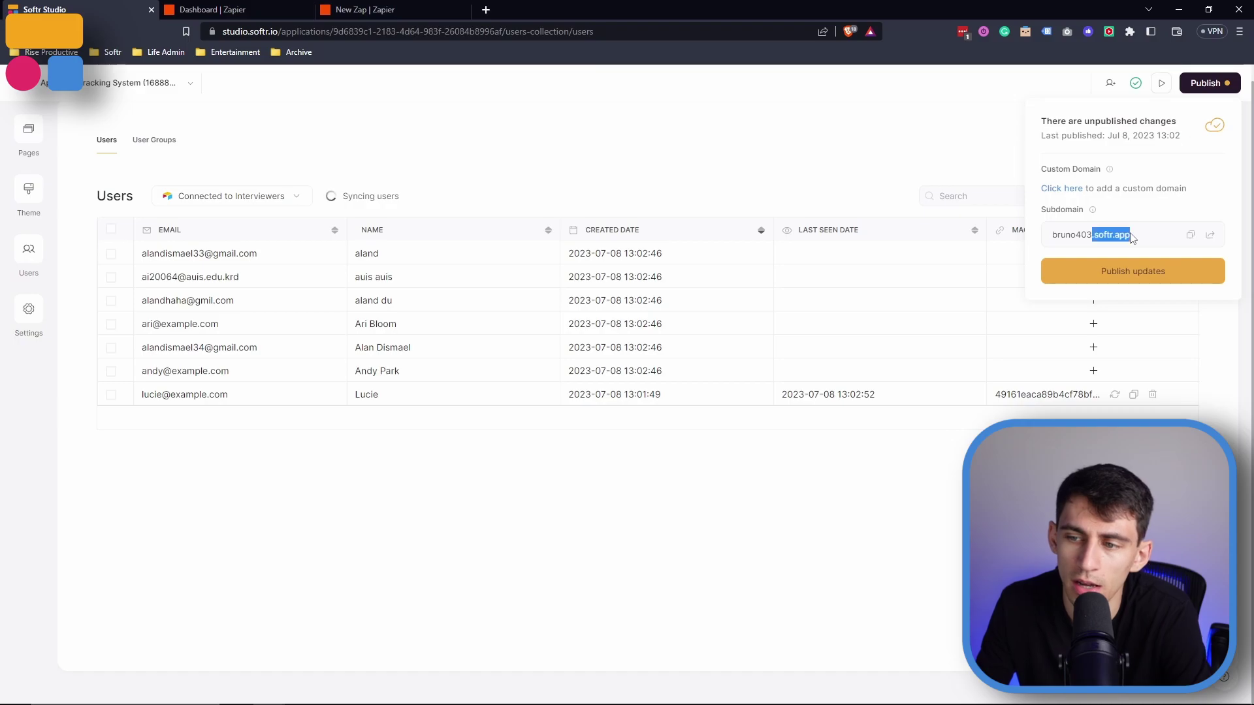
click(1190, 236)
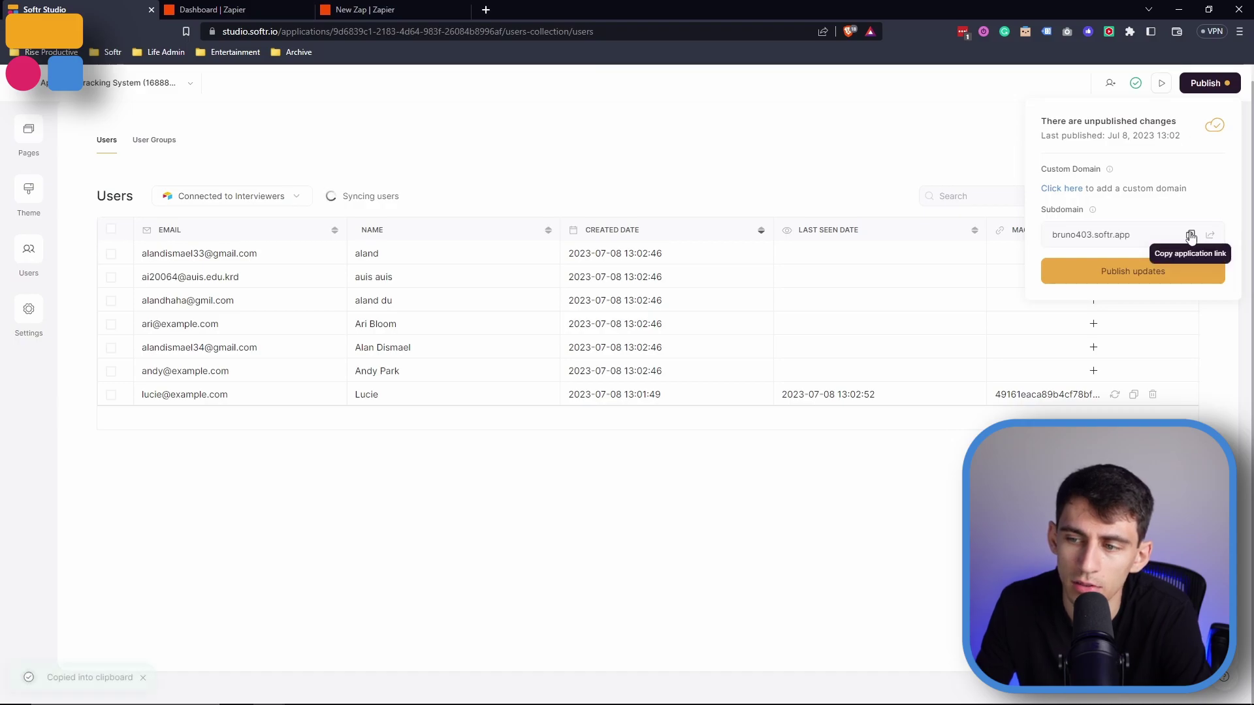
Map the Notion Email into Email and the Notion Name into Full name on the Create User action
click(353, 11)
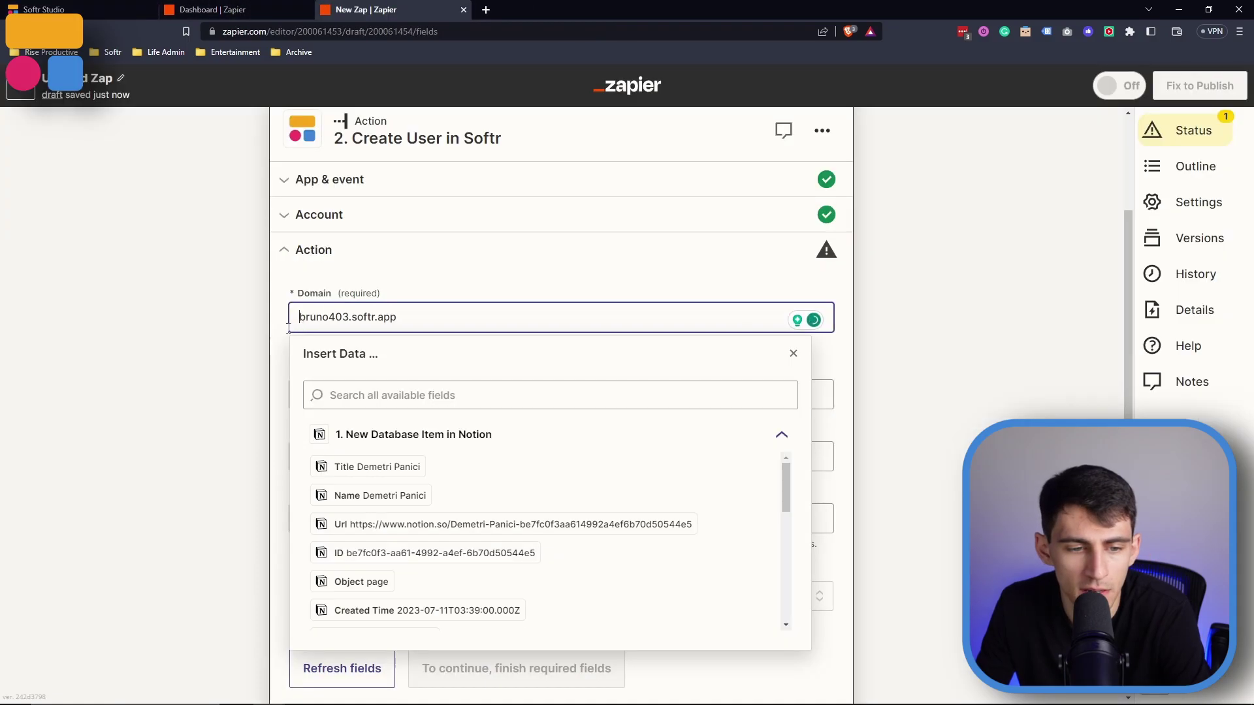
click(245, 322)
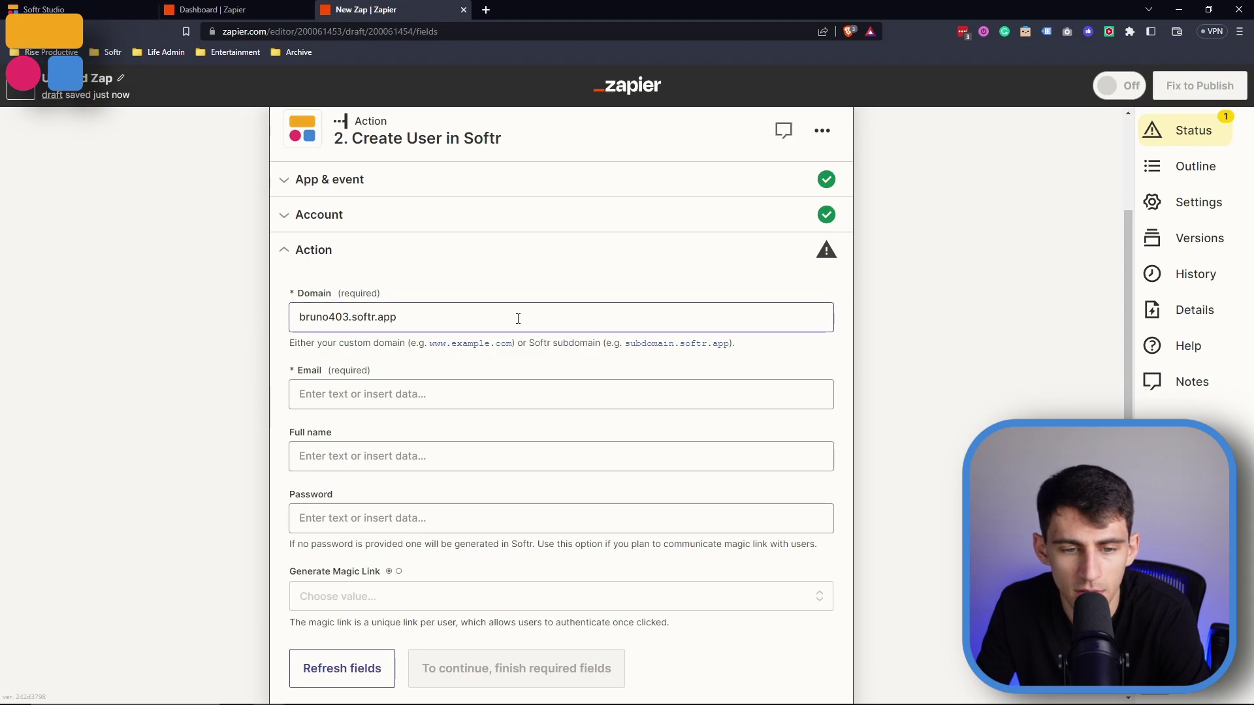
click(548, 394)
scroll(373, 539, down, 1)
scroll(382, 519, down, 1)
click(390, 502)
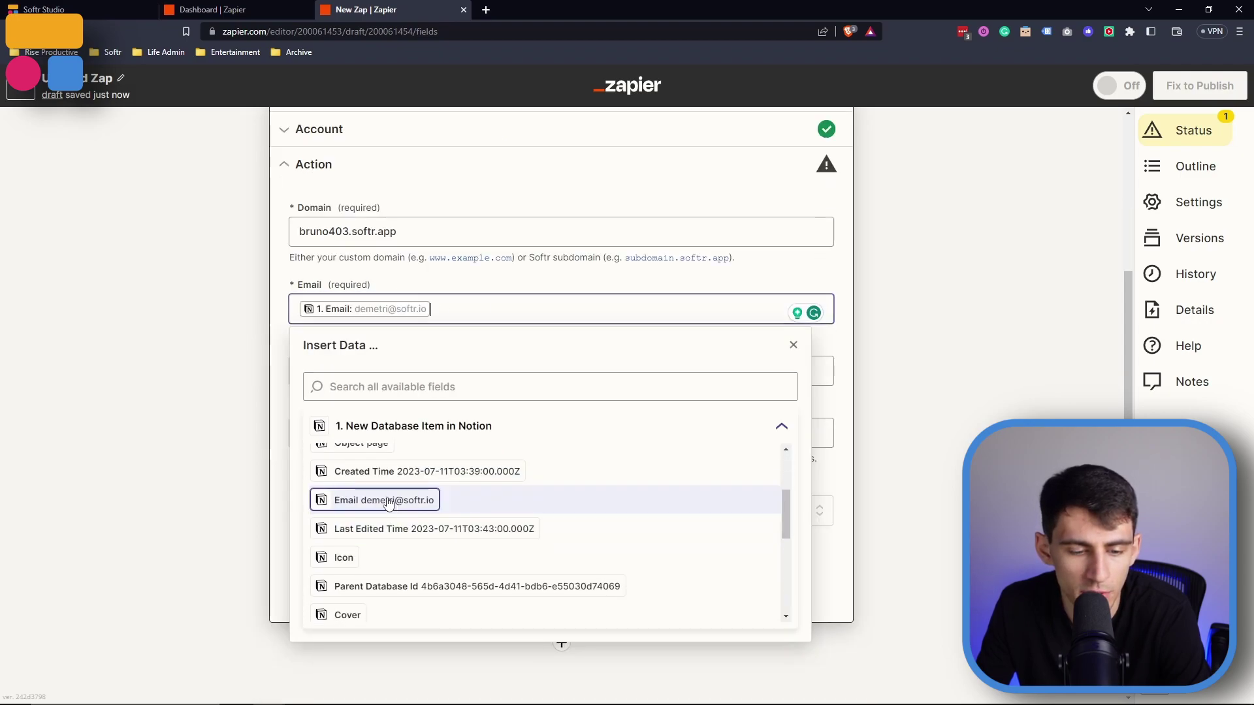
click(372, 371)
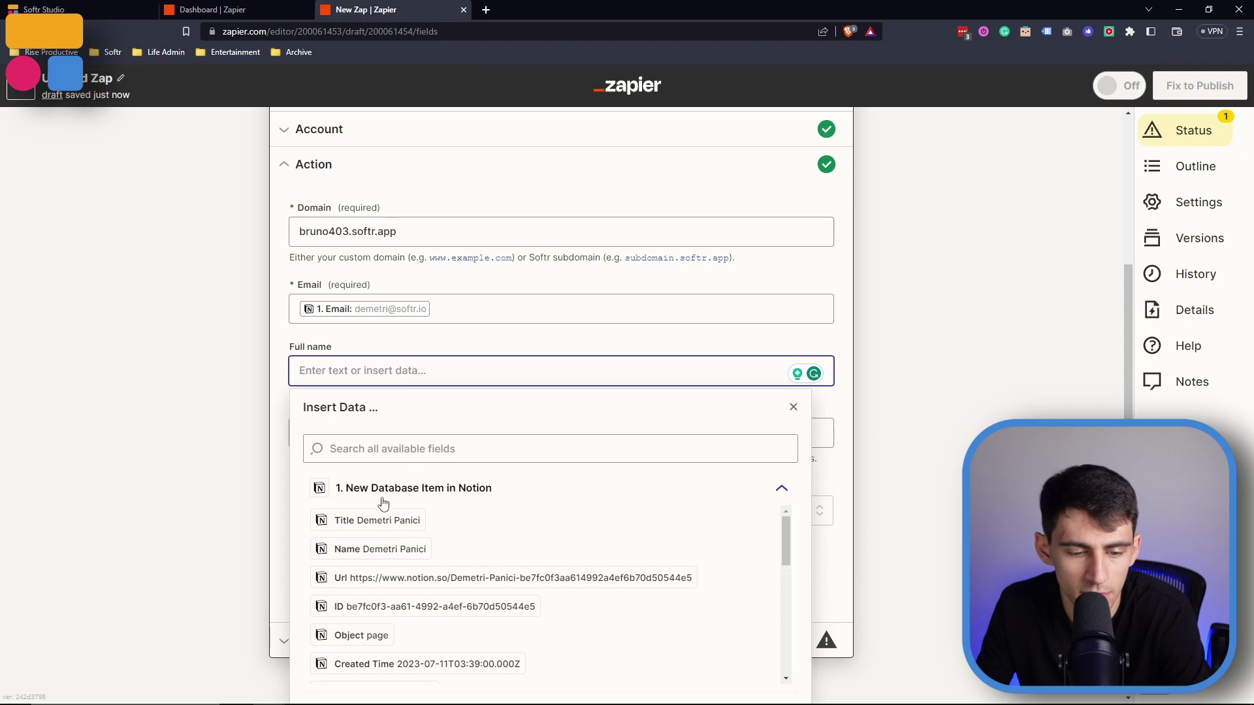
click(368, 549)
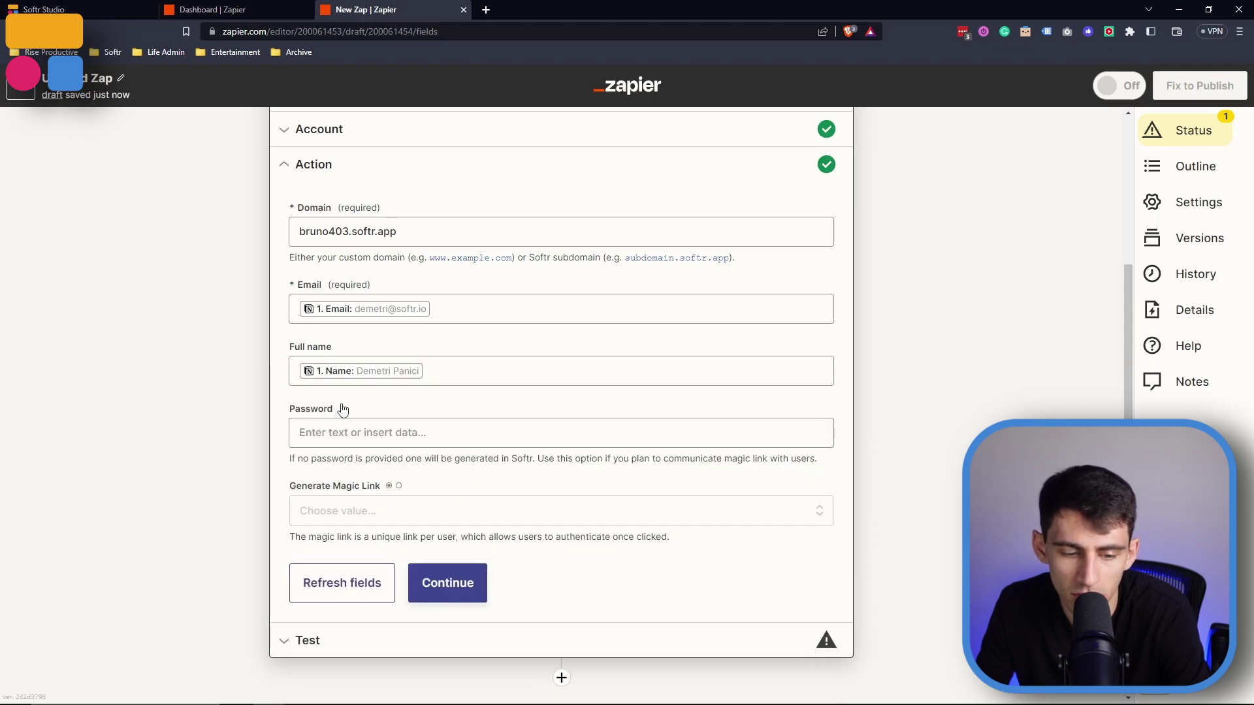
Map the Notion Password into Password, set Generate Magic Link to True and continue to testing
click(338, 432)
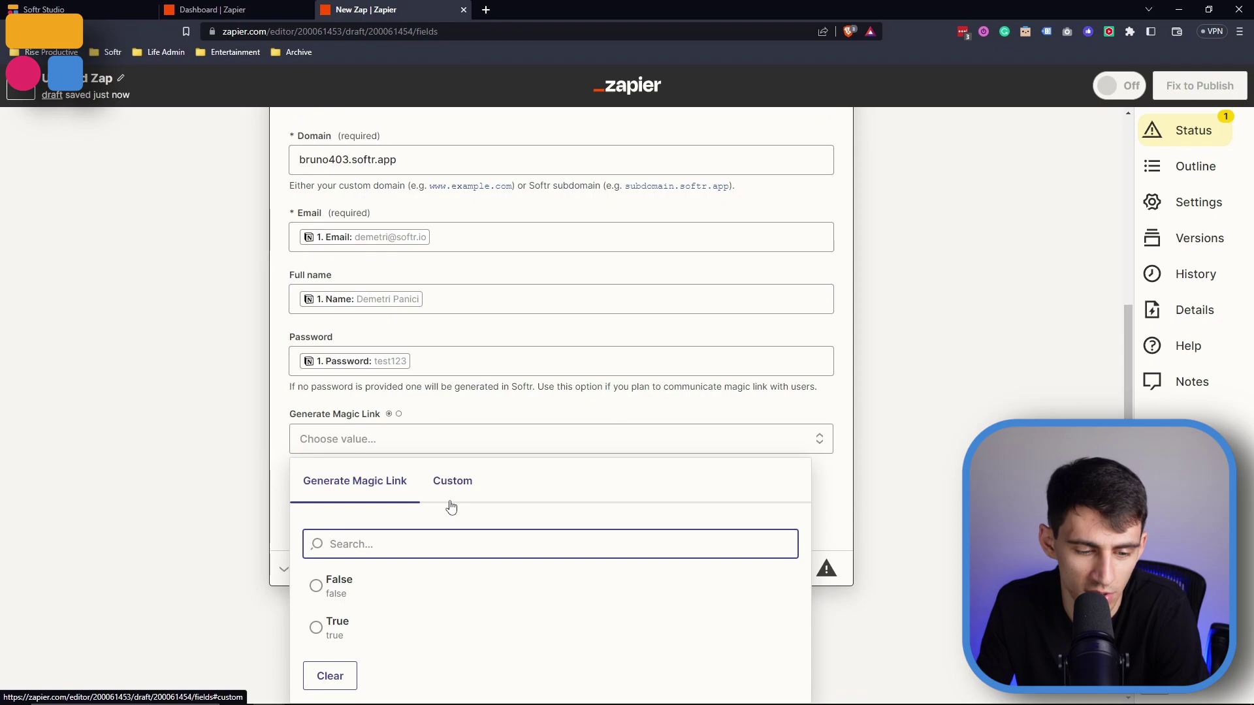
click(380, 627)
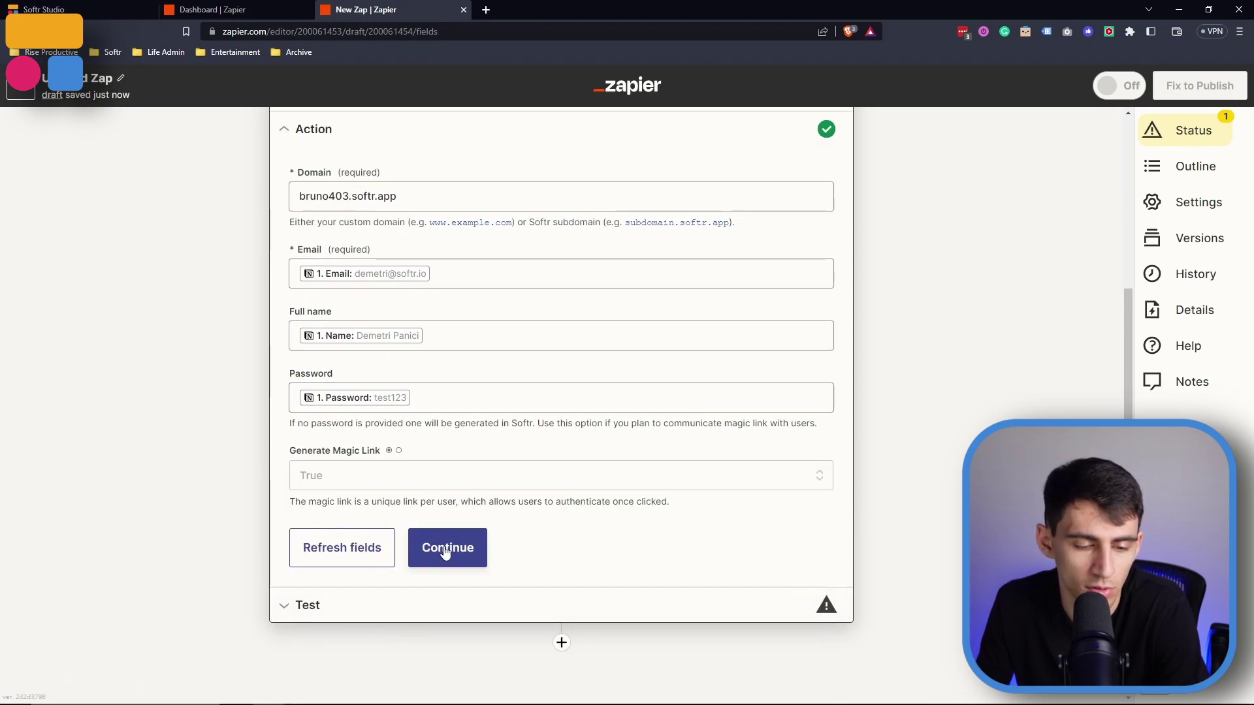
click(442, 606)
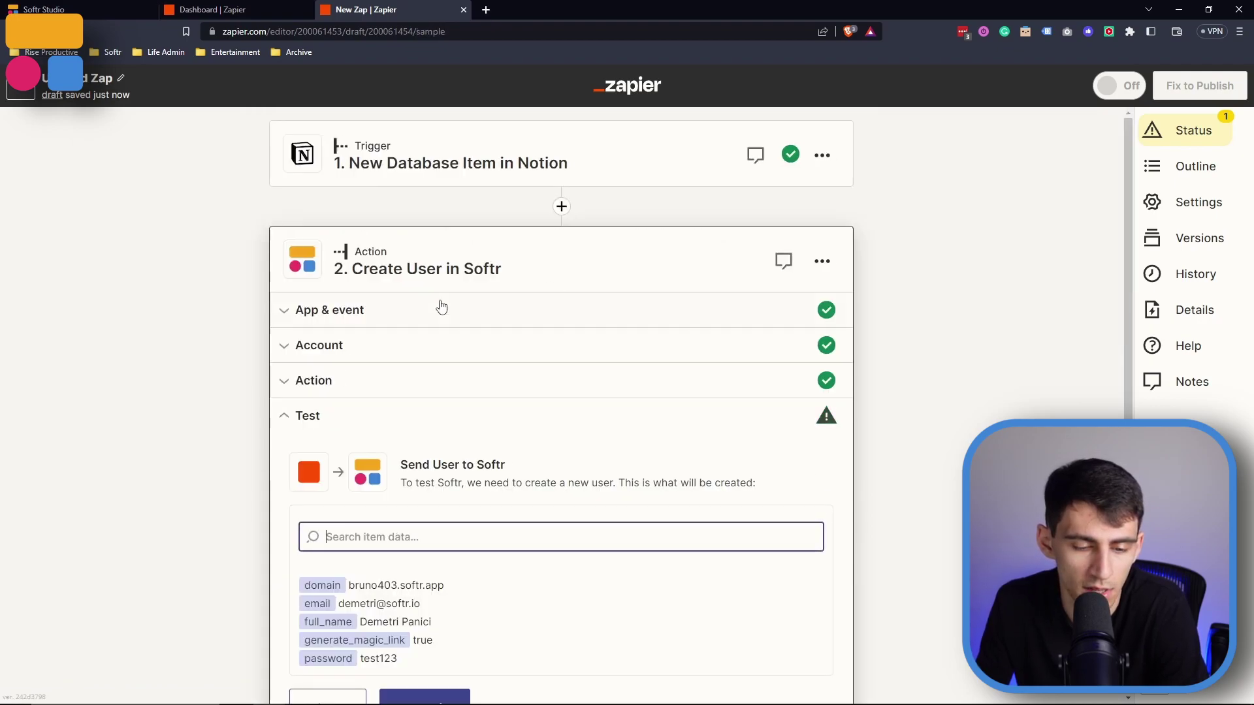
Run the Create User test and confirm Demetri Panici appears in the Softr users list
click(108, 10)
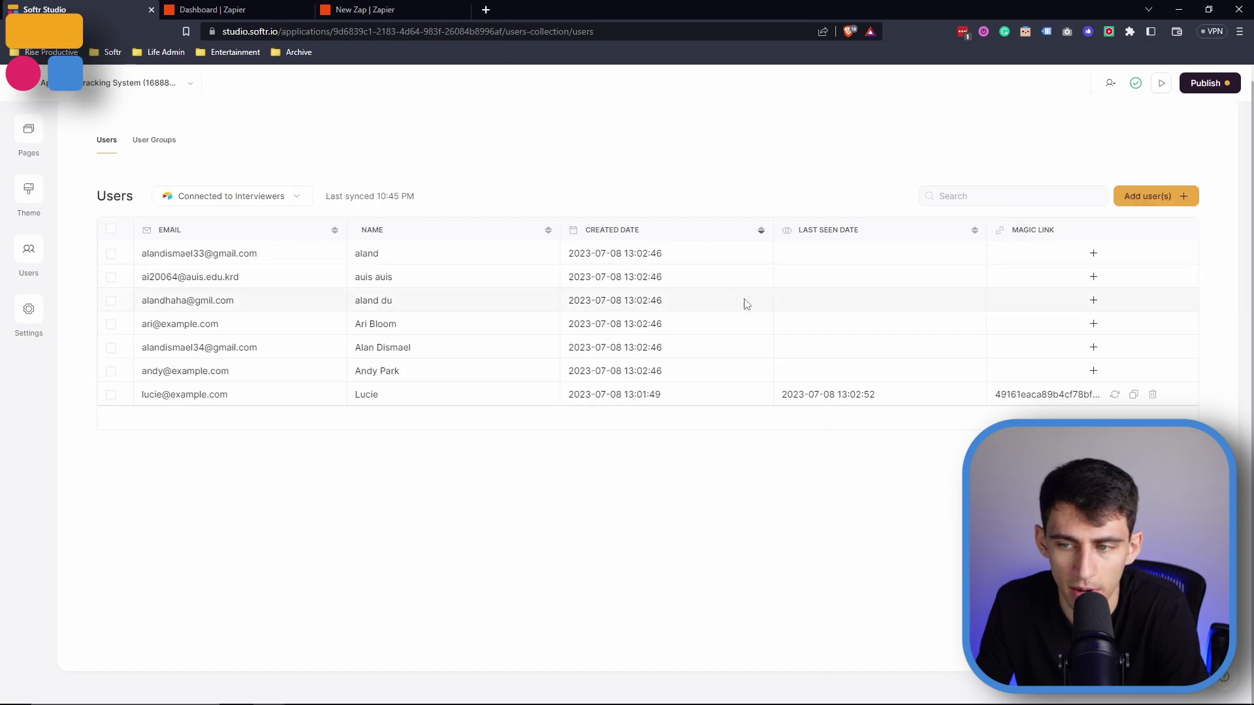
click(412, 10)
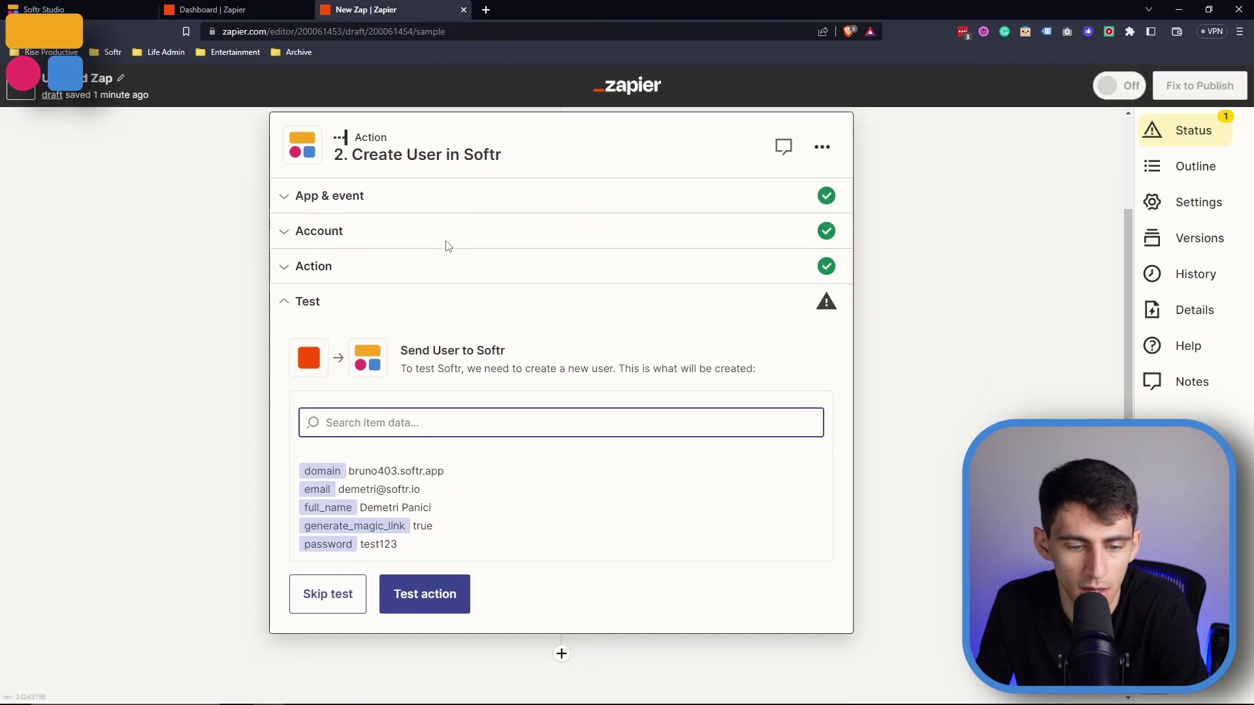
click(429, 582)
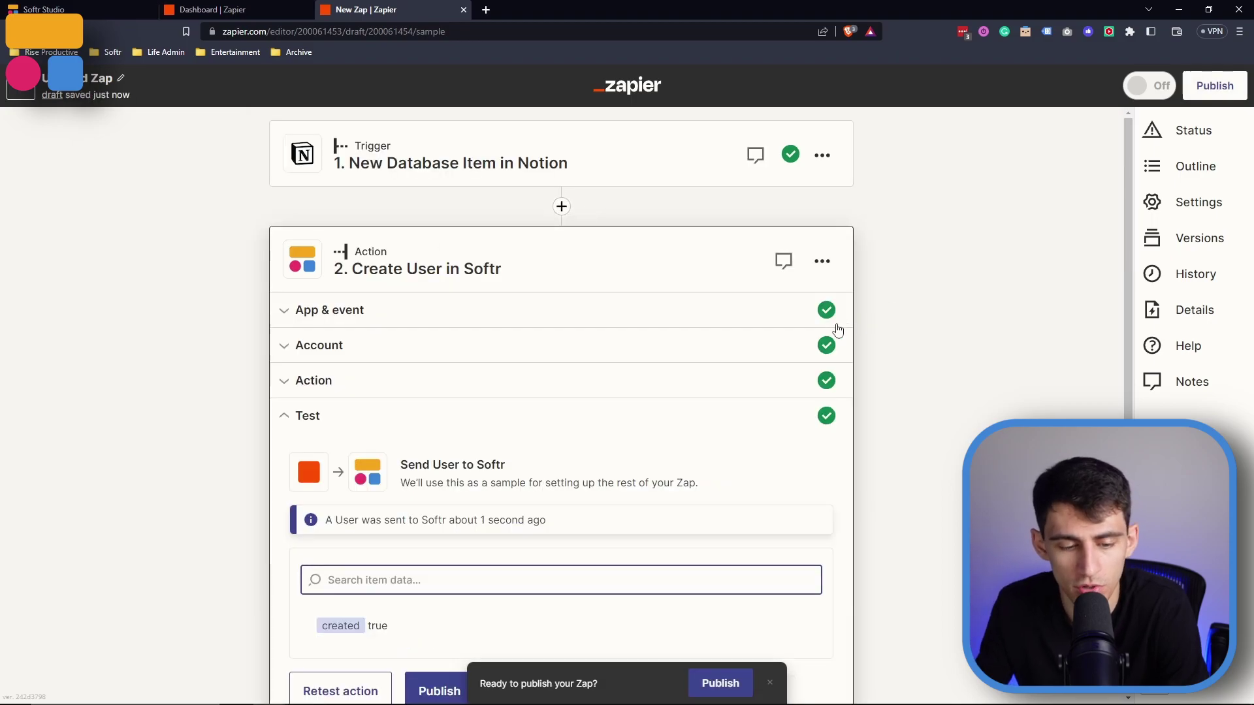
scroll(608, 382, down, 2)
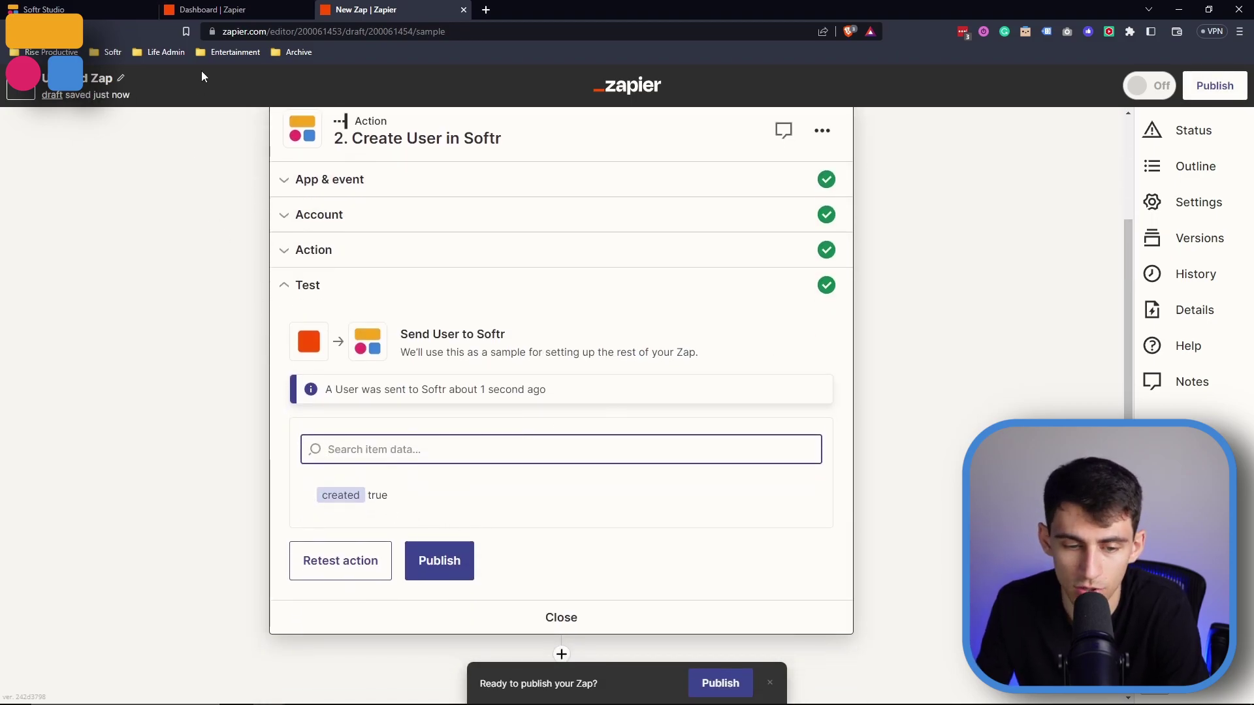
click(99, 8)
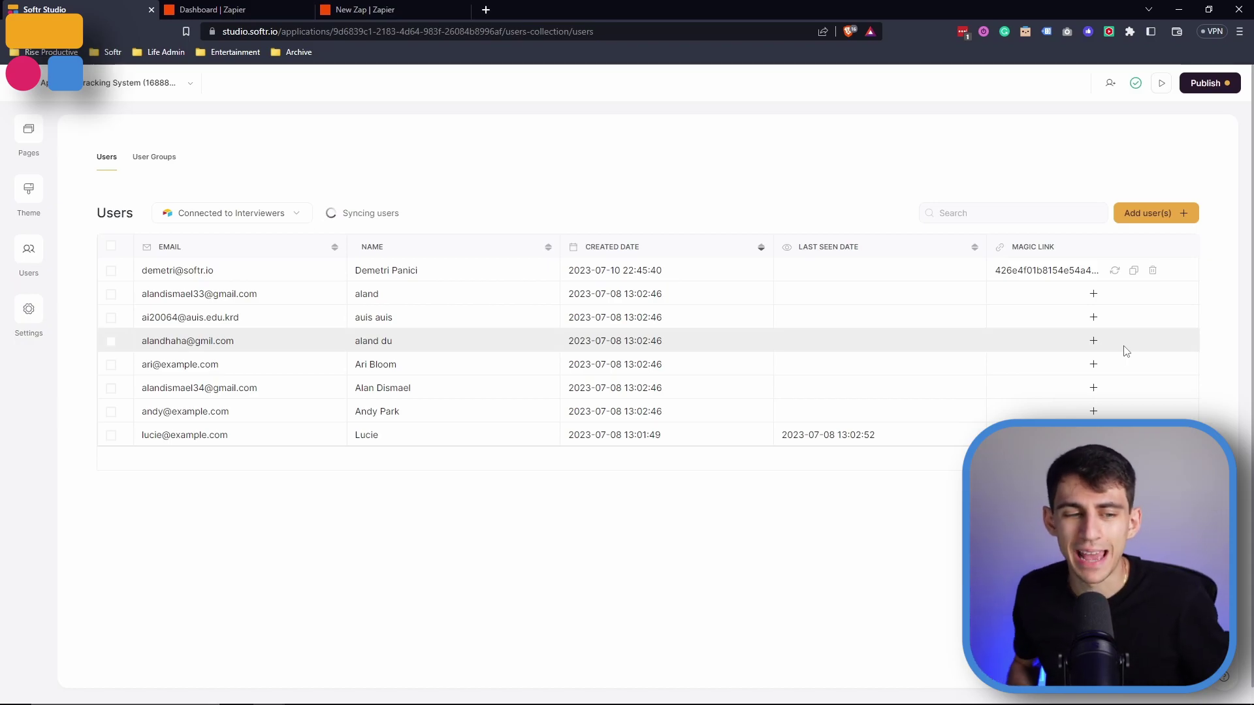
click(366, 10)
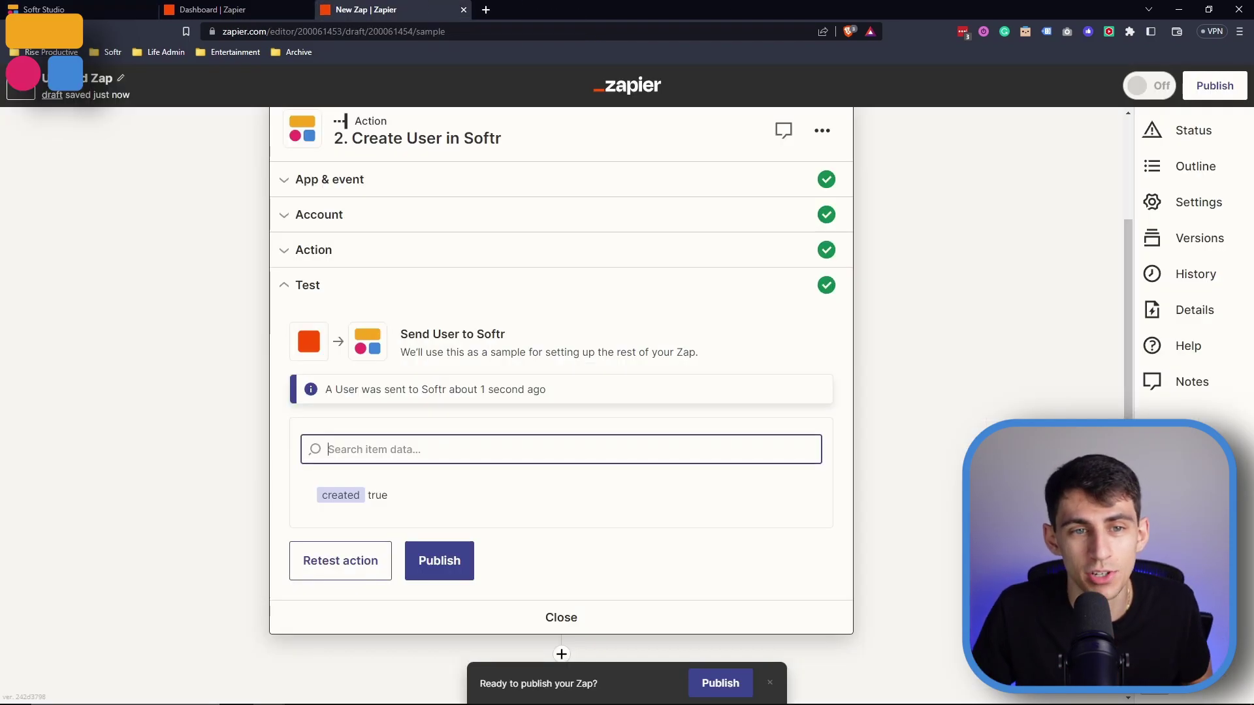
Publish the Zap, dismiss the 'Your Zap is on!' message and check Notion and the Softr users list
click(1219, 87)
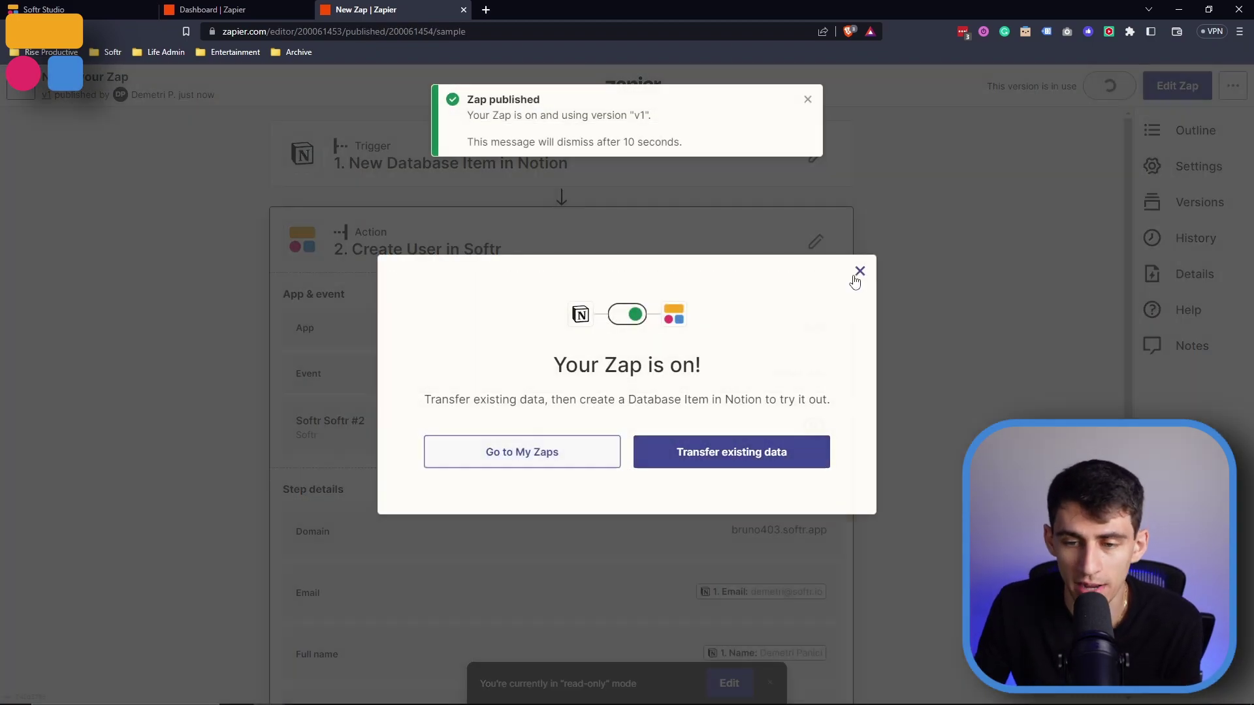
click(859, 271)
key(alt+Tab)
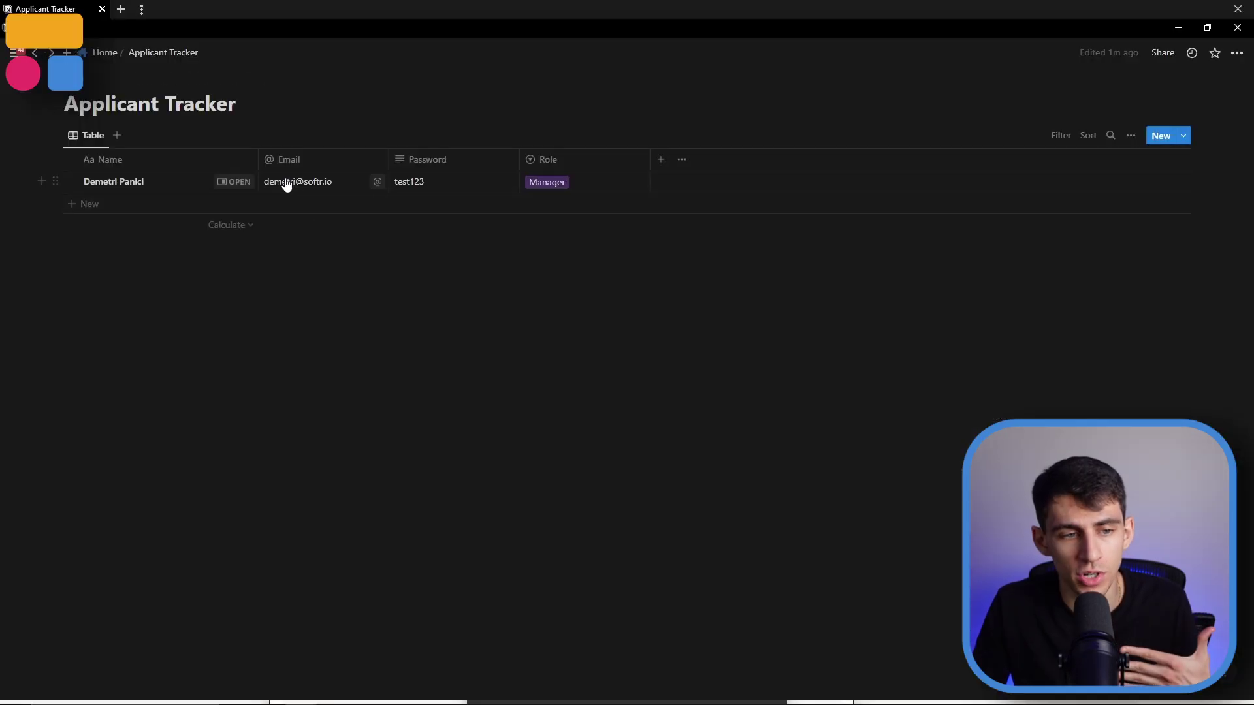
key(alt+Tab)
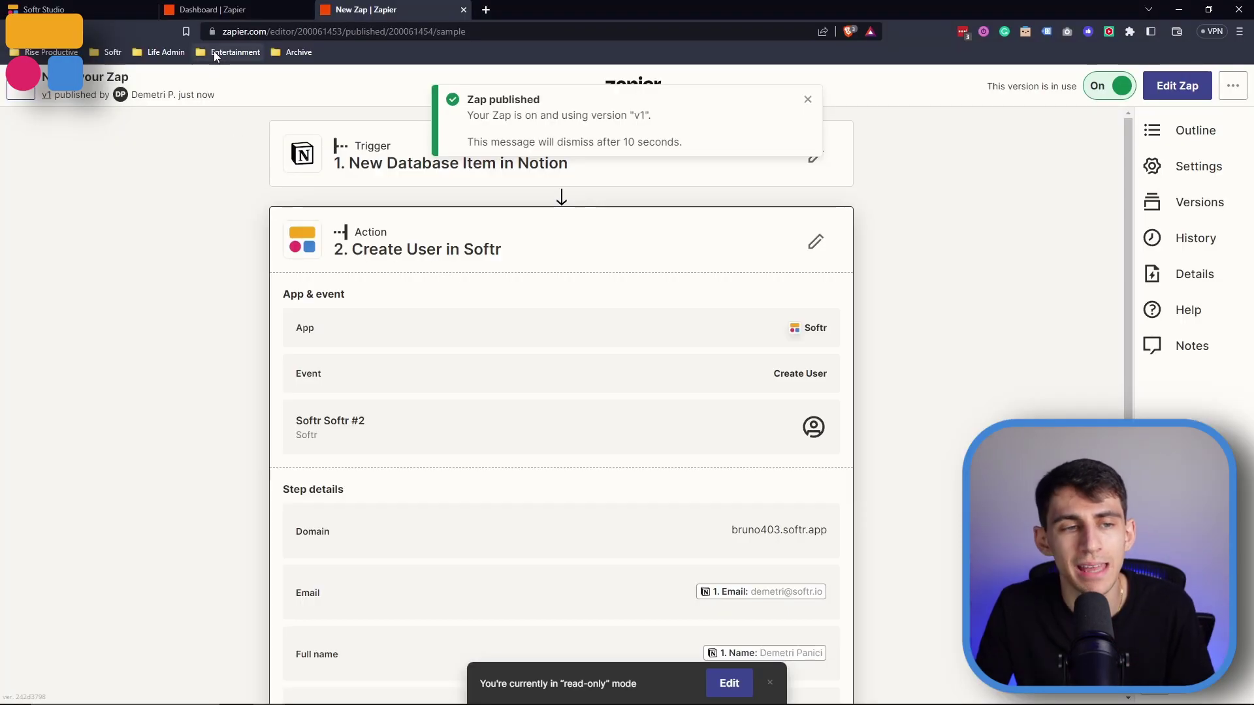
click(77, 9)
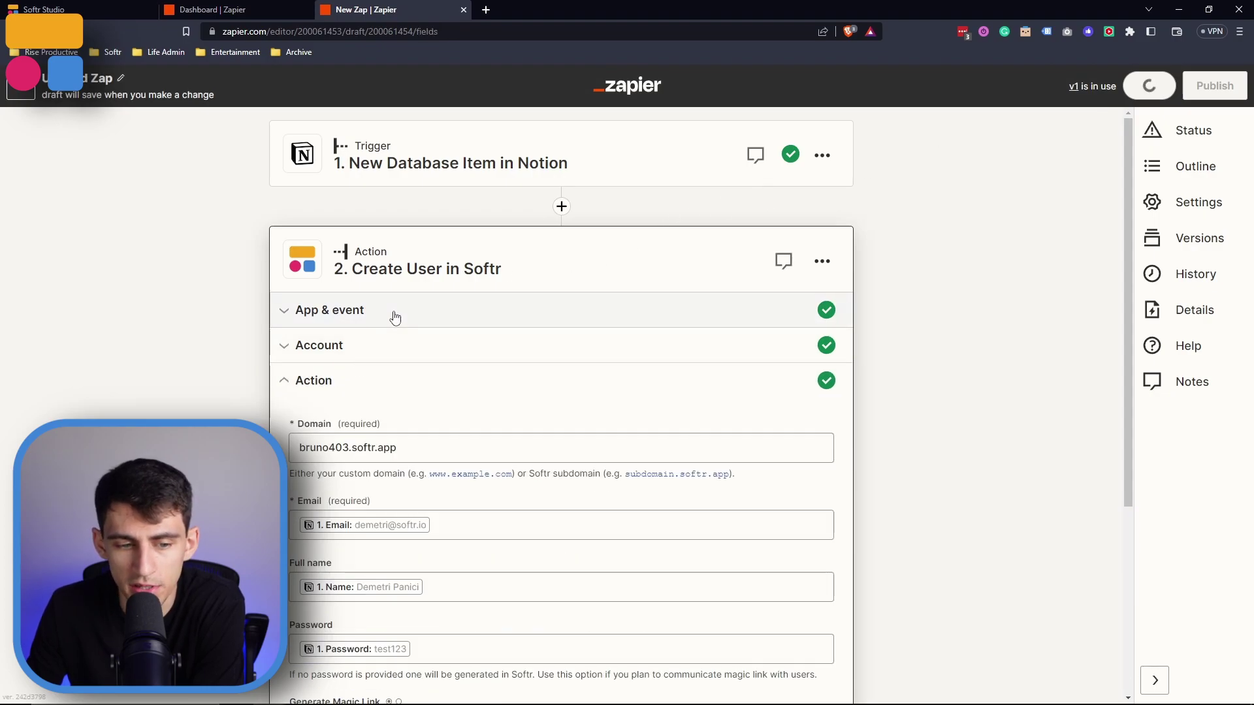
scroll(392, 323, down, 2)
Review the Softr step's app and event settings in the draft Zap
click(370, 213)
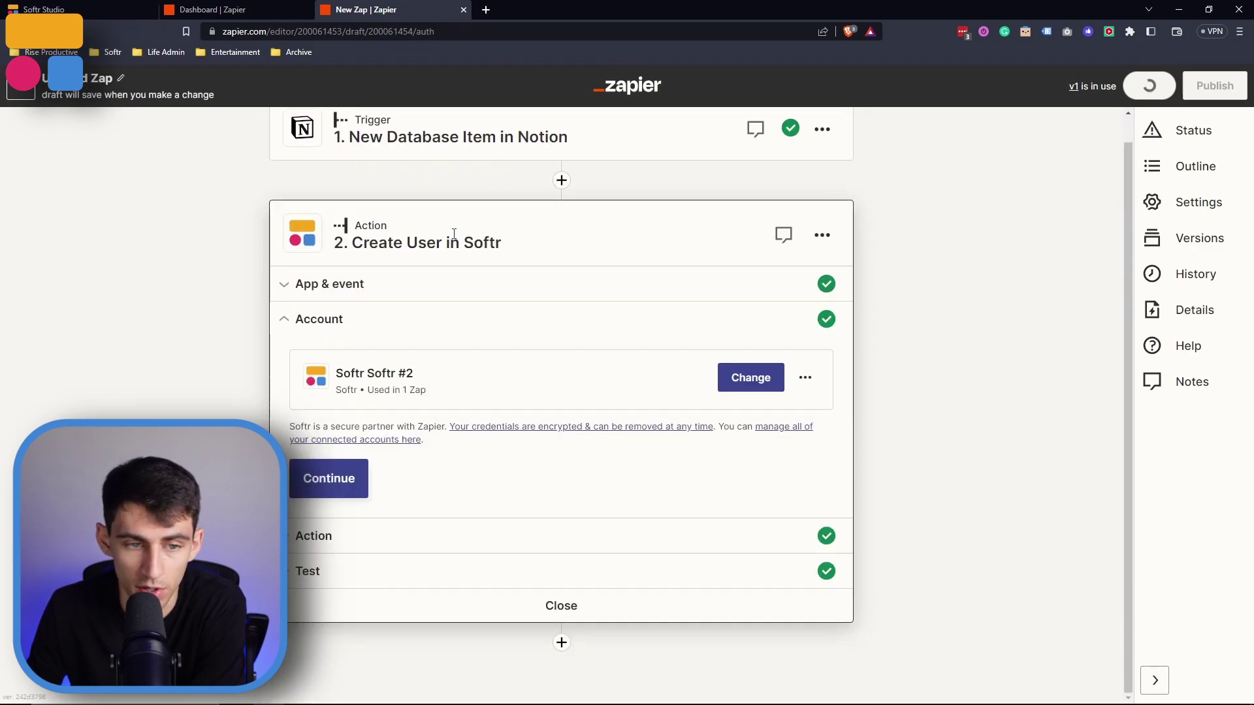
click(451, 284)
click(555, 429)
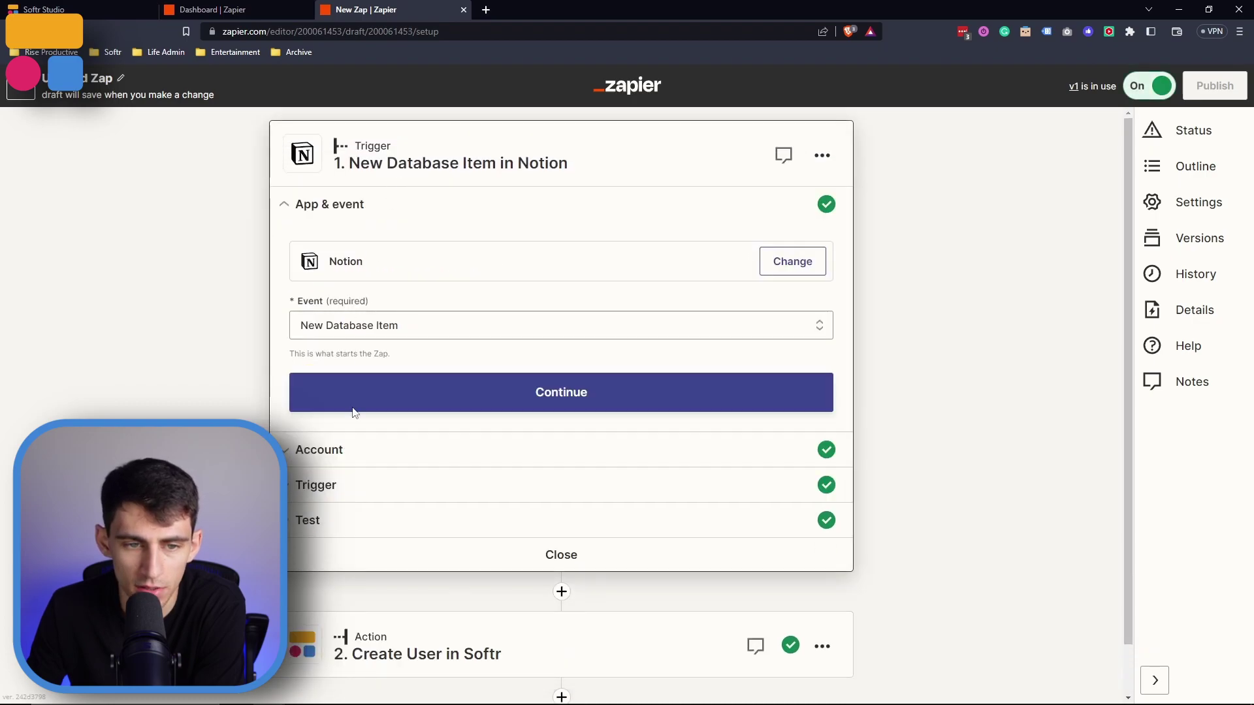
Change the Notion trigger event to Updated Database Item
click(361, 482)
click(376, 349)
click(366, 312)
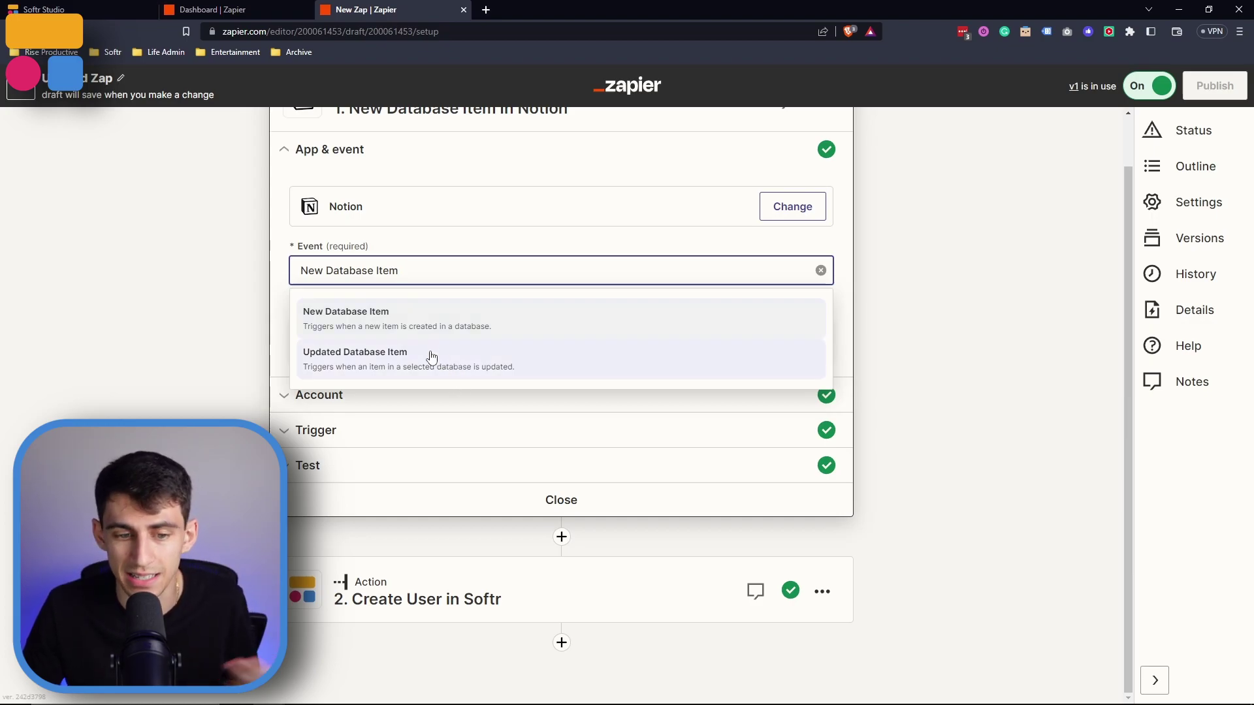
click(428, 356)
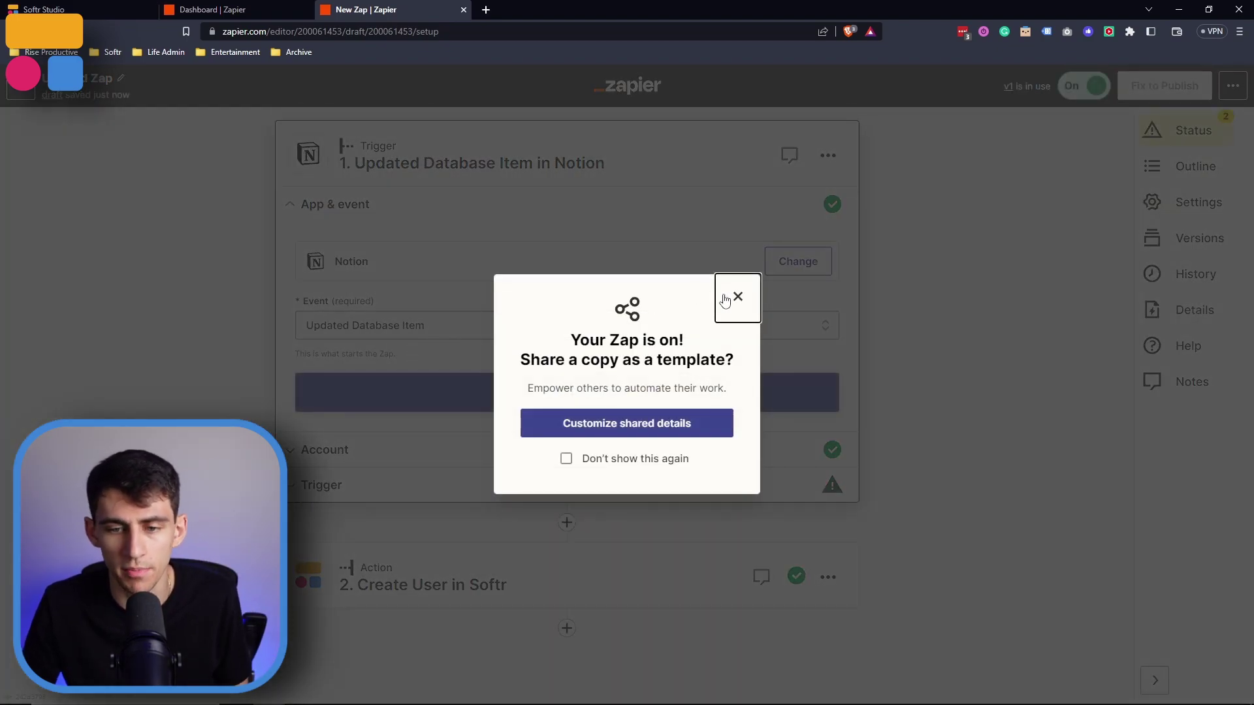
Add a Checkbox property named Archived to the Notion Applicant Tracker table
click(725, 299)
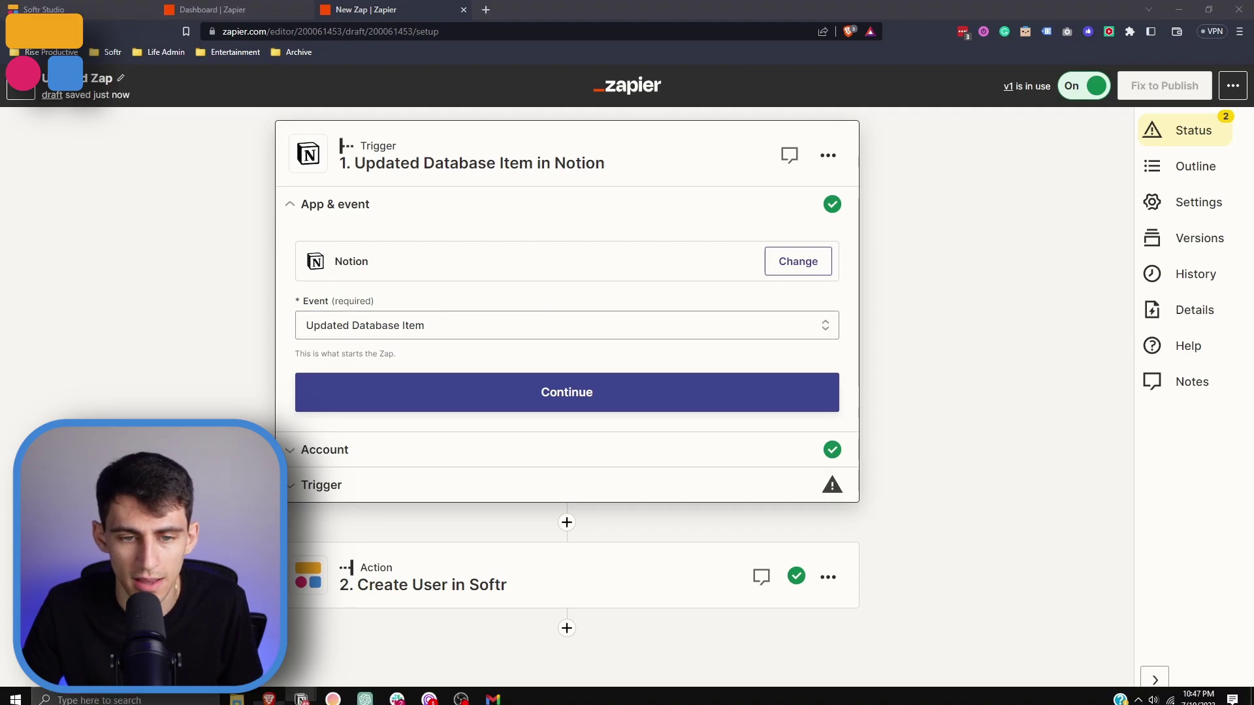
click(665, 159)
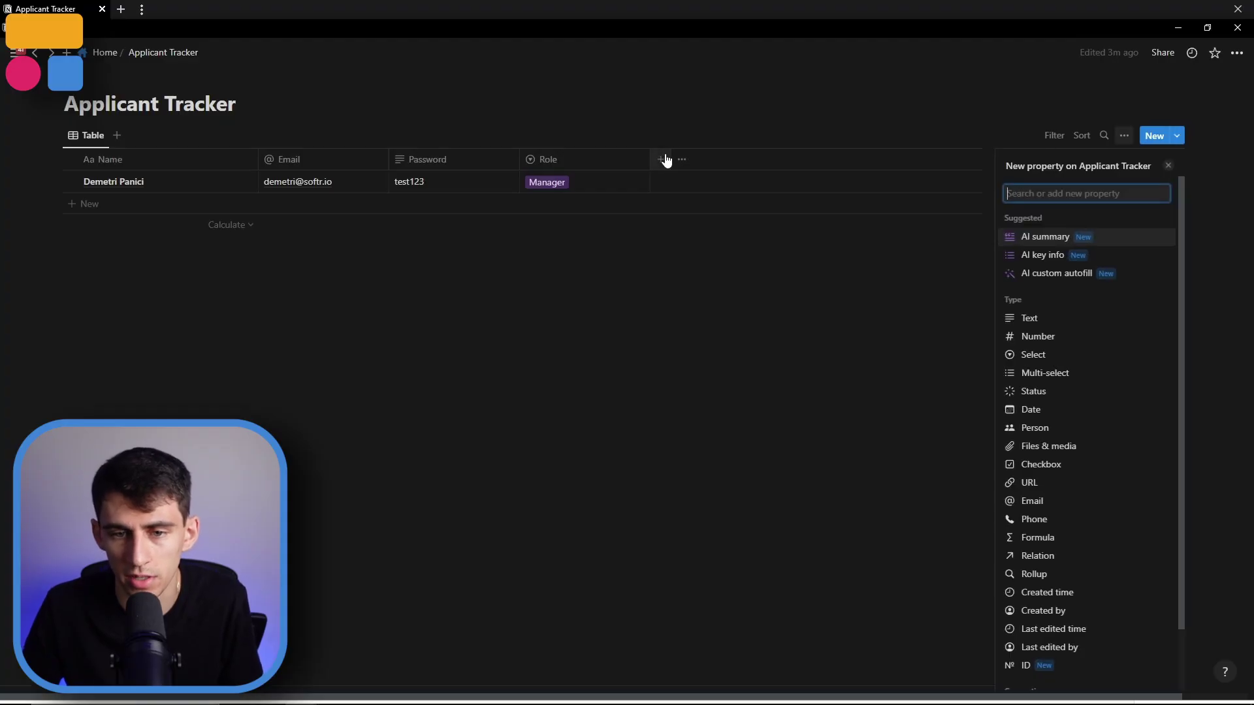
text(ch)
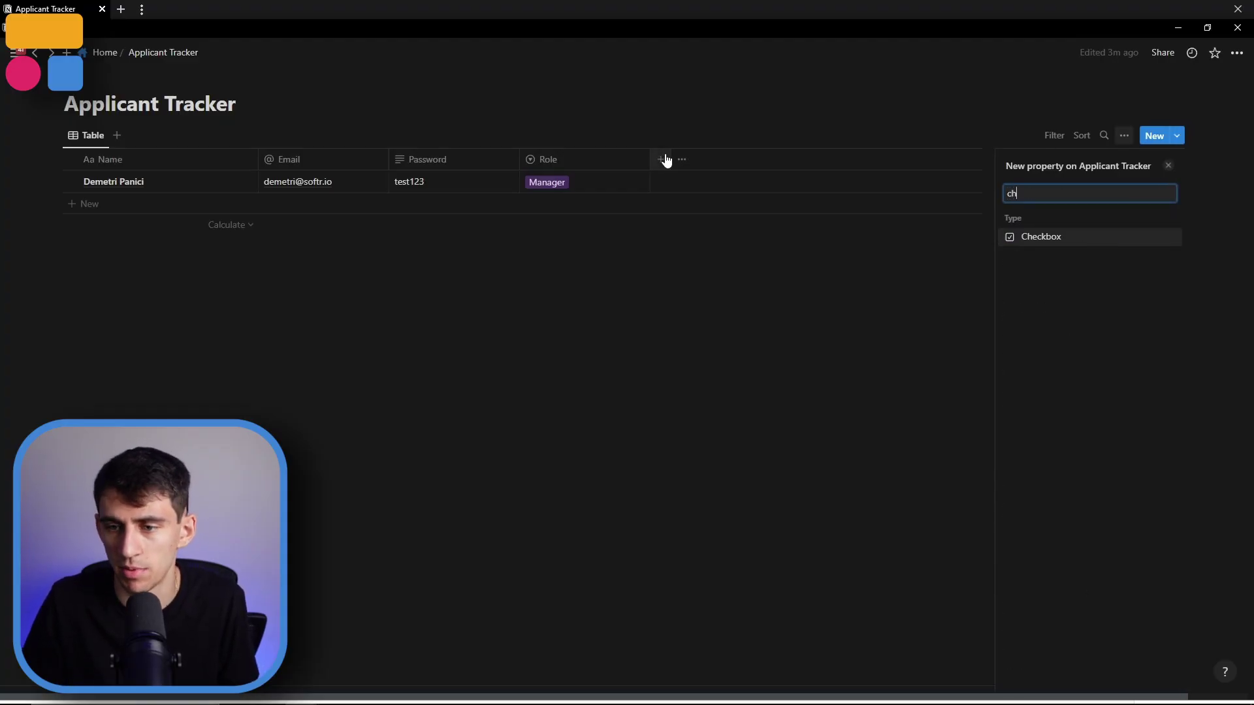
key(BackSpace)
key(BackSpace)
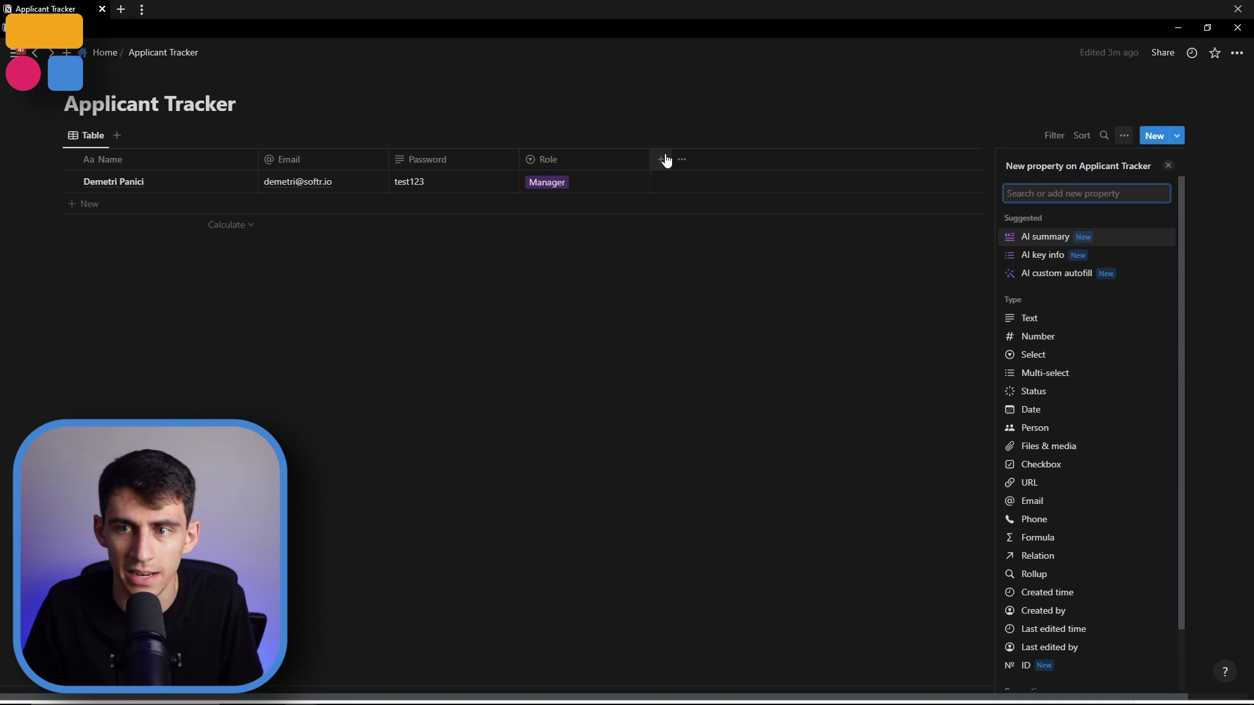
text(ch)
key(Return)
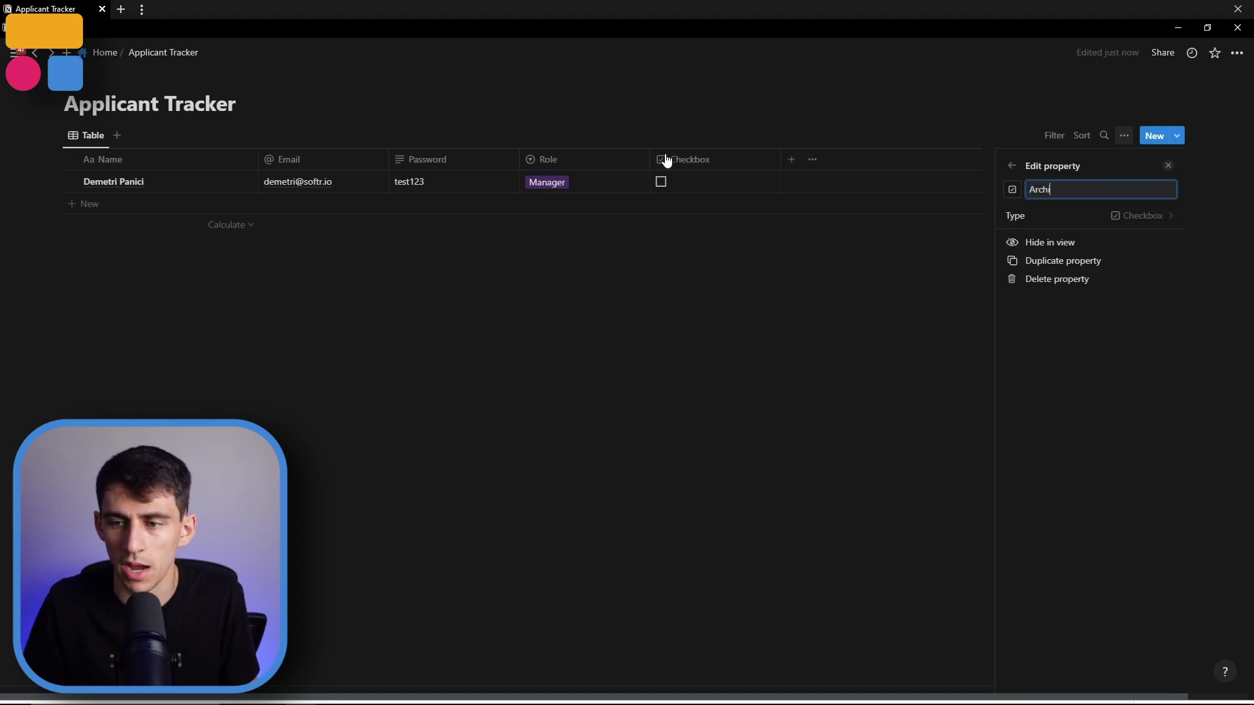
click(687, 208)
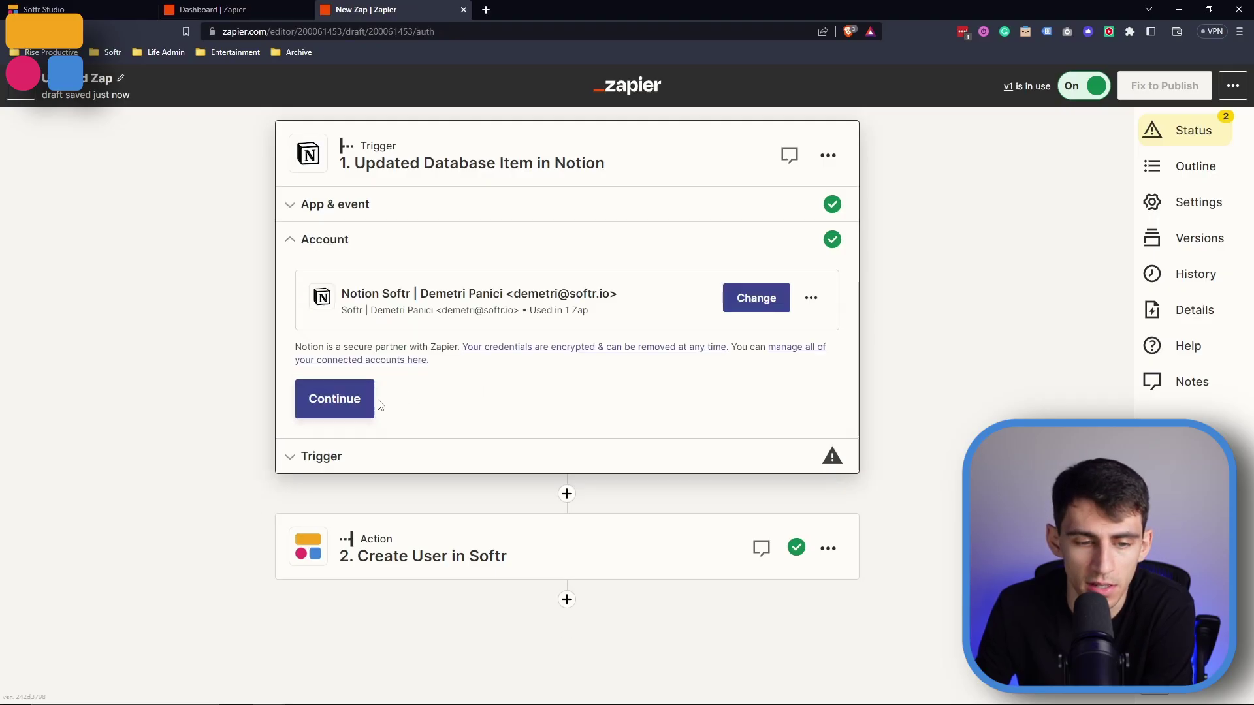
Select Applicant Tracker as the trigger database and start the trigger test
click(373, 402)
click(470, 341)
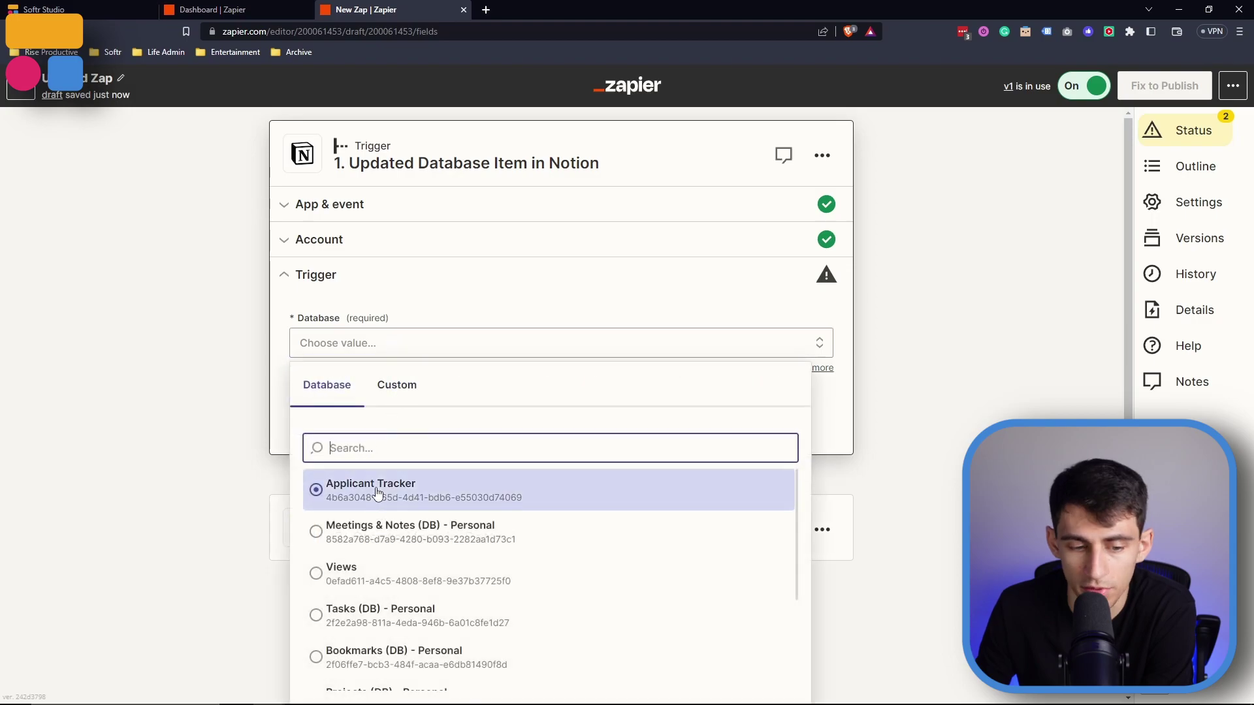
click(377, 495)
click(454, 416)
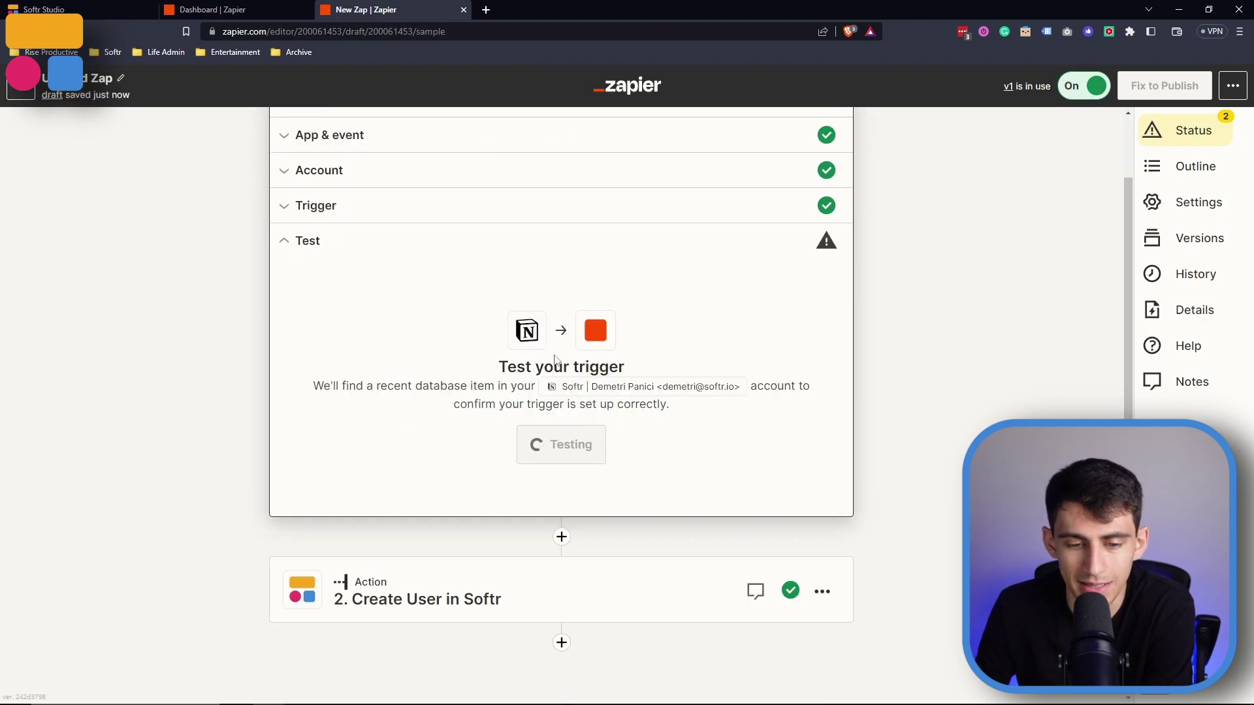
Tick Archived on Demetri Panici's Notion row and use Database Item A as the trigger sample
click(381, 692)
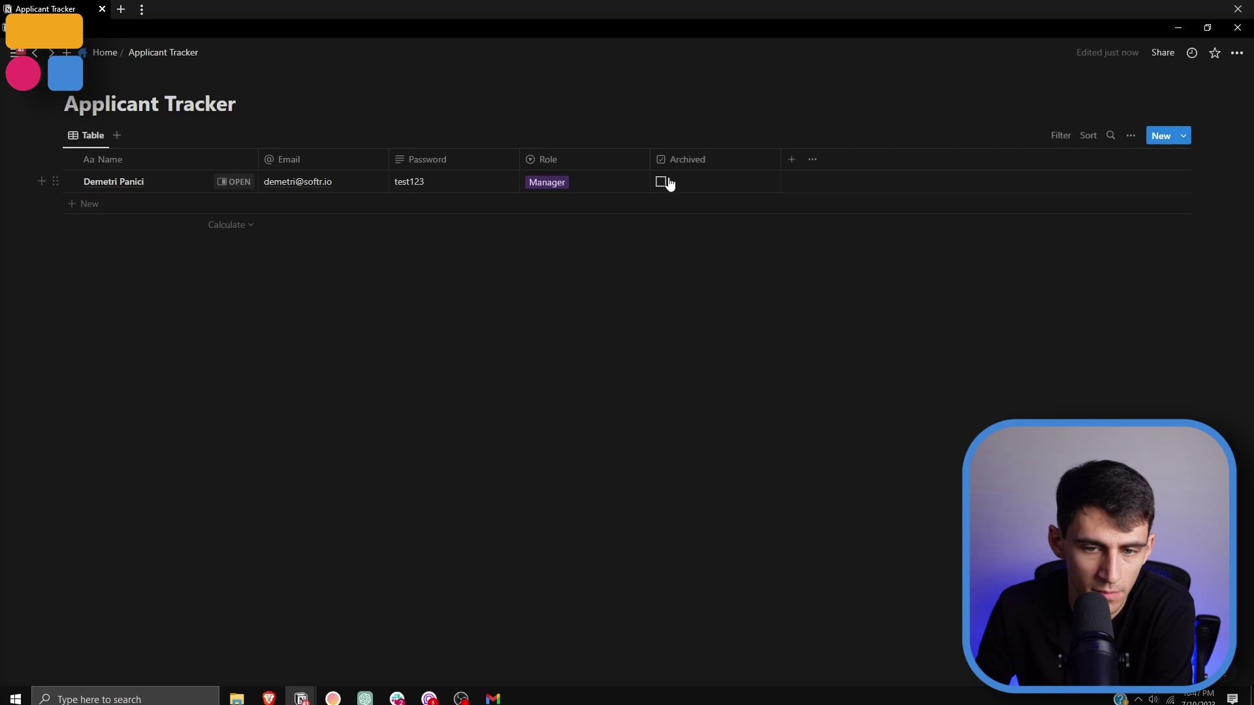
click(662, 182)
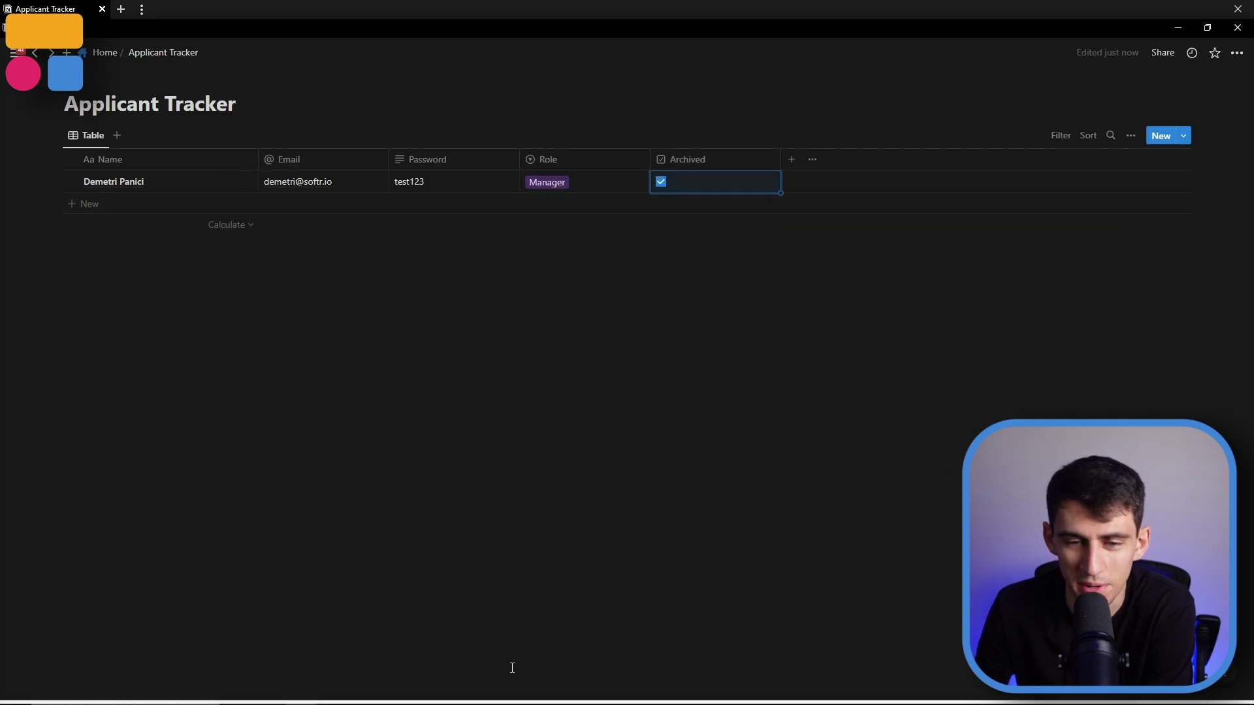
click(330, 692)
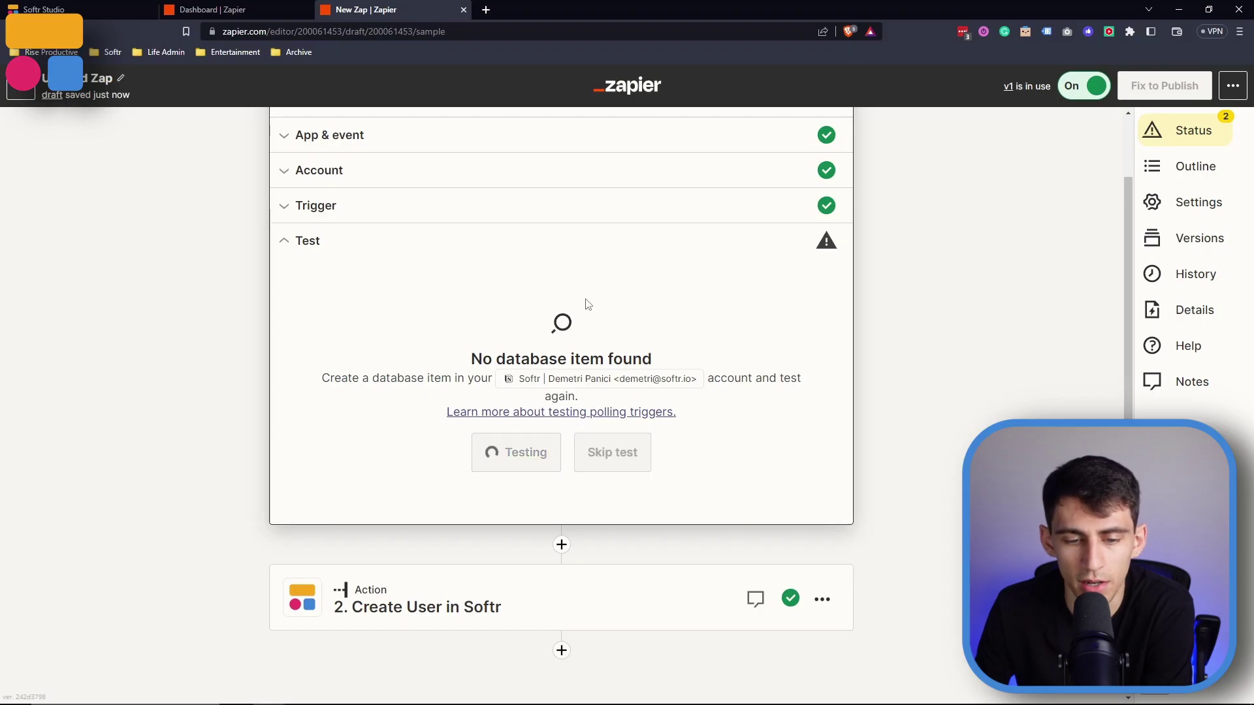
click(417, 396)
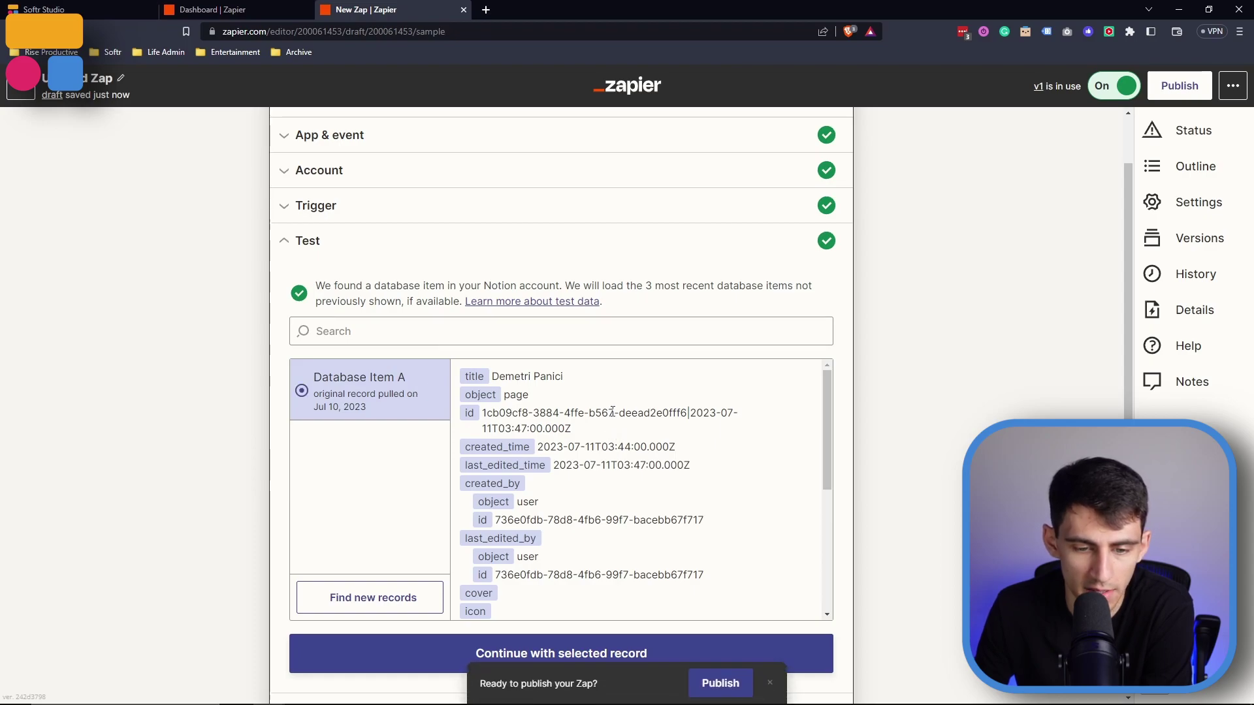
scroll(611, 413, down, 3)
scroll(624, 441, down, 3)
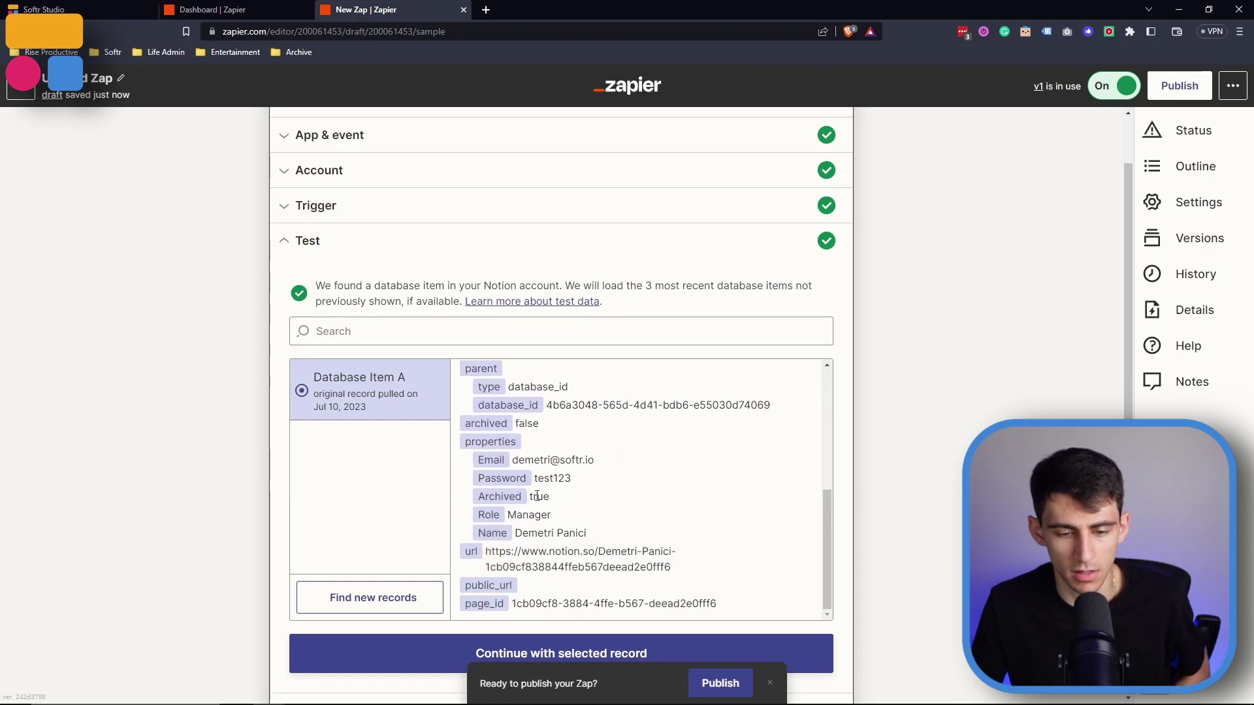
scroll(823, 432, down, 2)
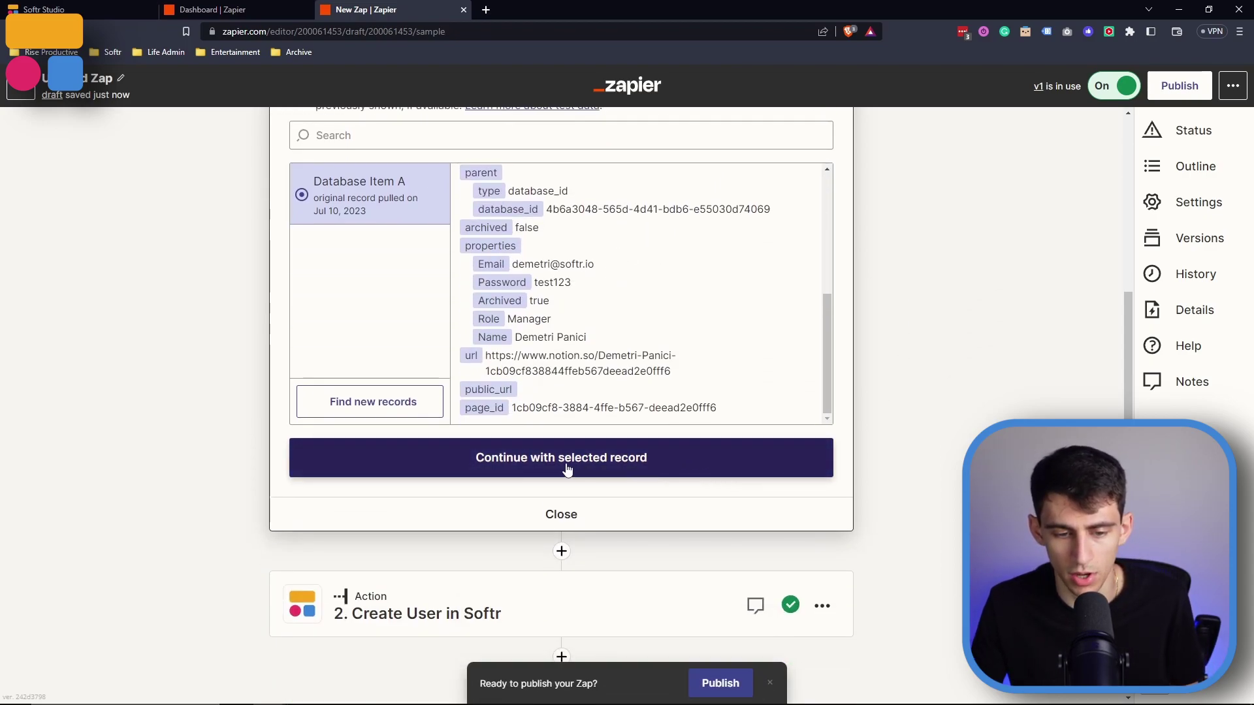
Add a Filter step that only continues when Archived is (Boolean) true, and pass its test
click(562, 551)
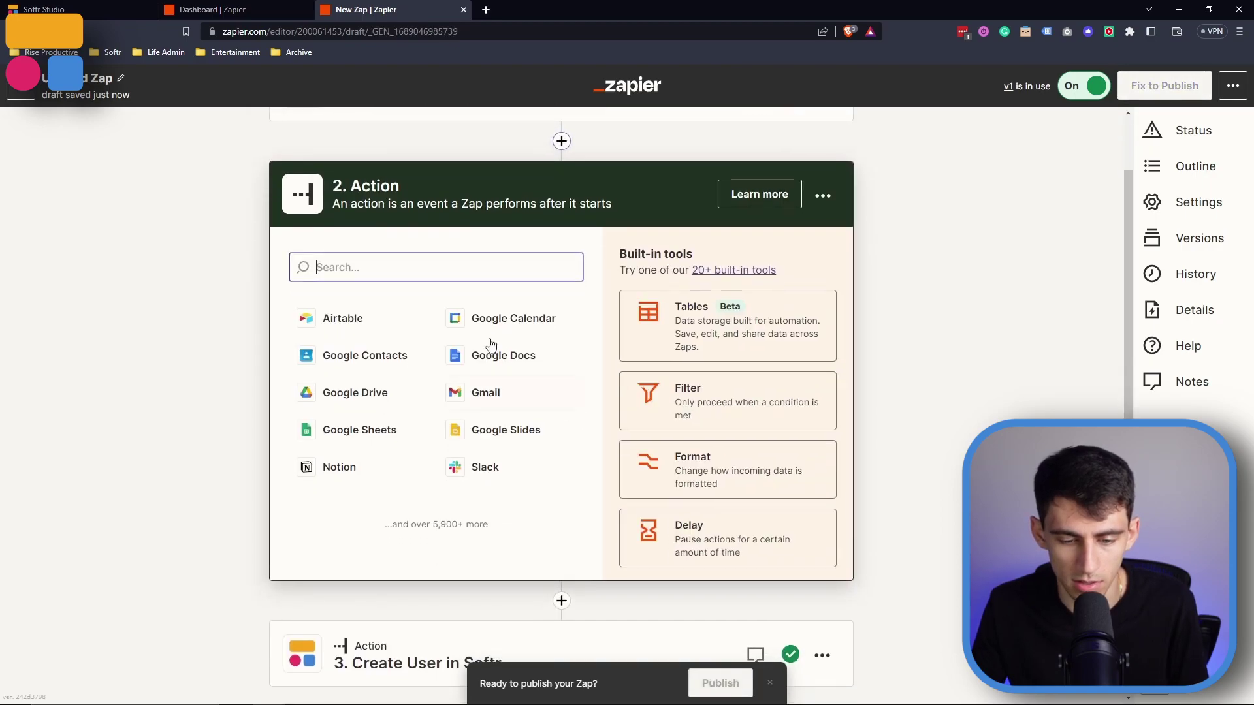
text(f)
text(er)
key(Return)
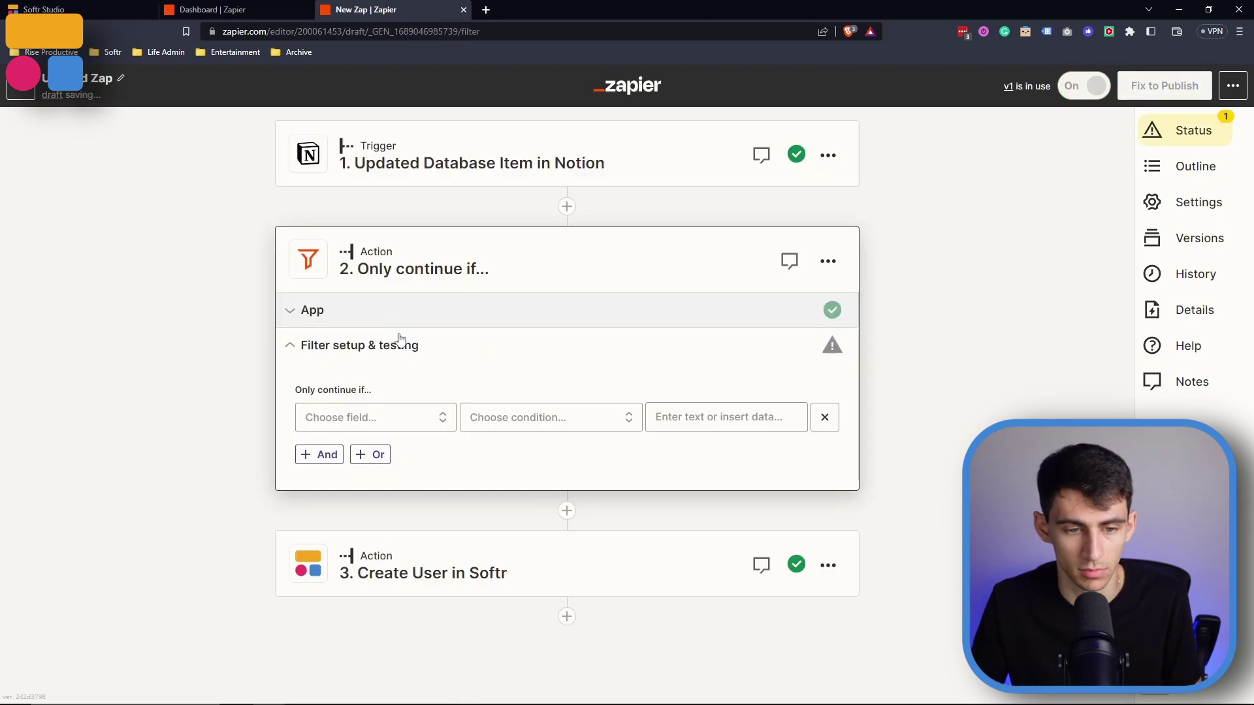
click(376, 416)
text(arc)
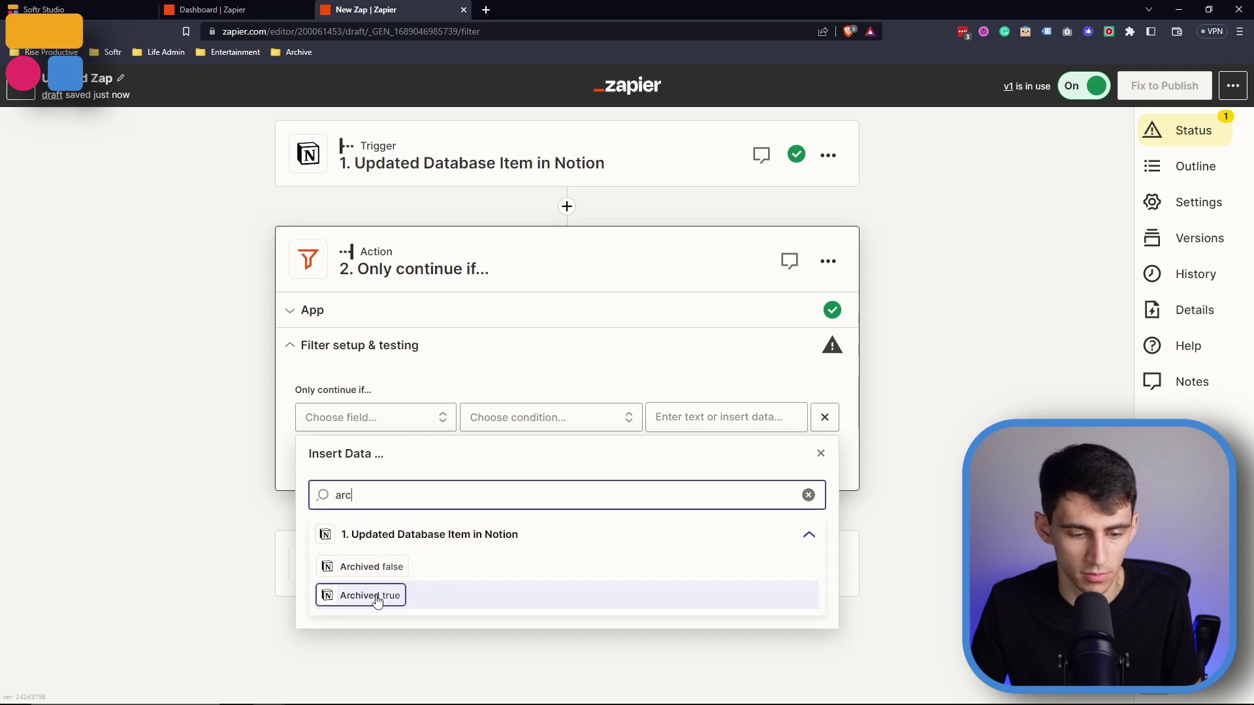
click(378, 596)
scroll(513, 494, down, 3)
scroll(520, 481, down, 10)
click(524, 464)
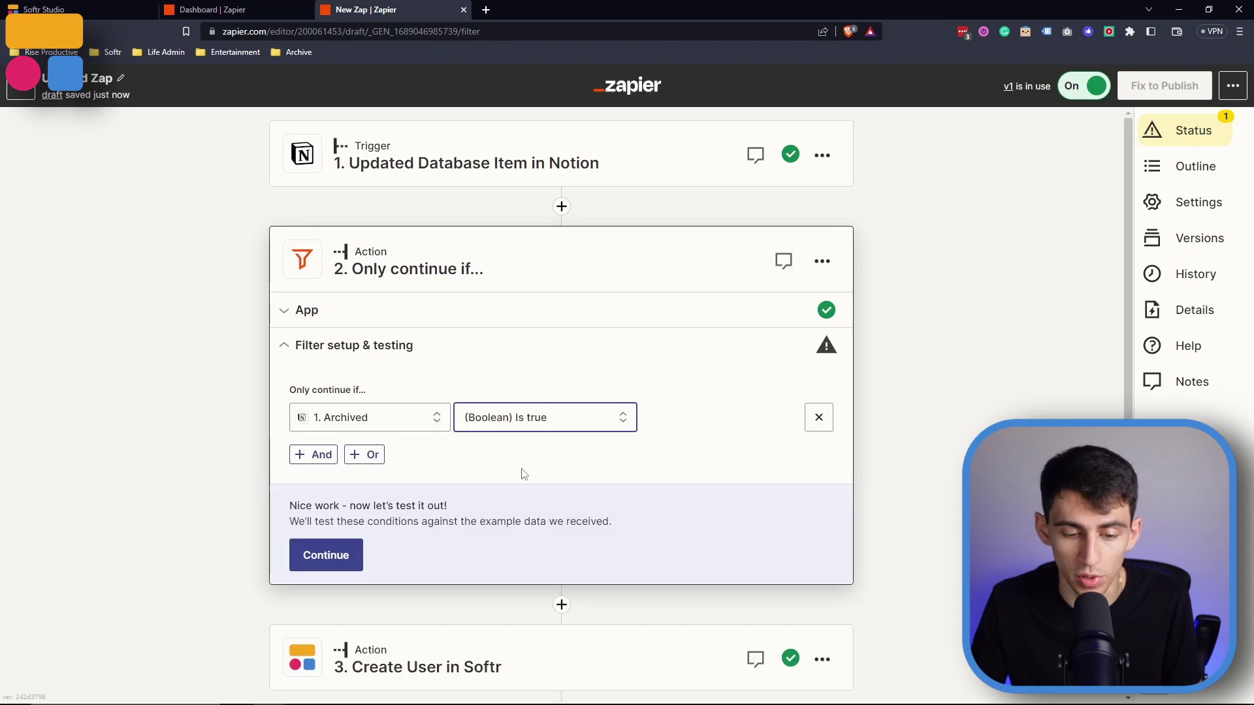
scroll(446, 586, down, 1)
click(324, 490)
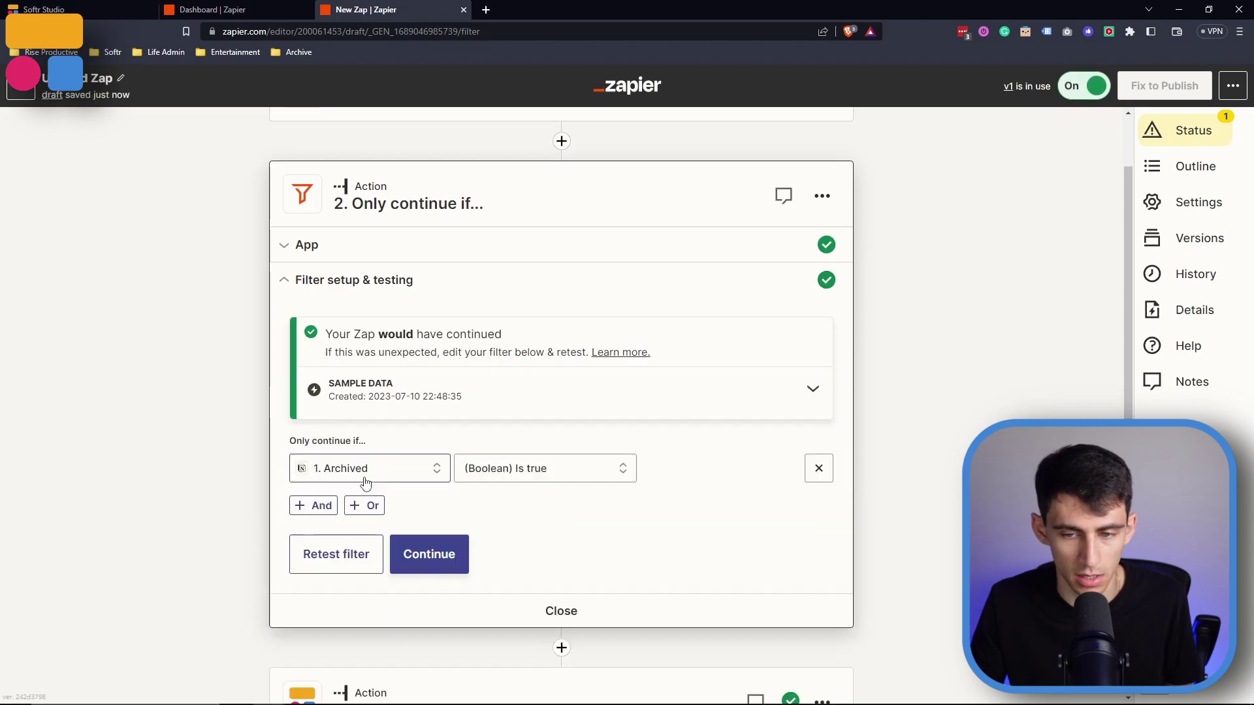
scroll(383, 411, down, 1)
click(406, 513)
scroll(393, 549, down, 1)
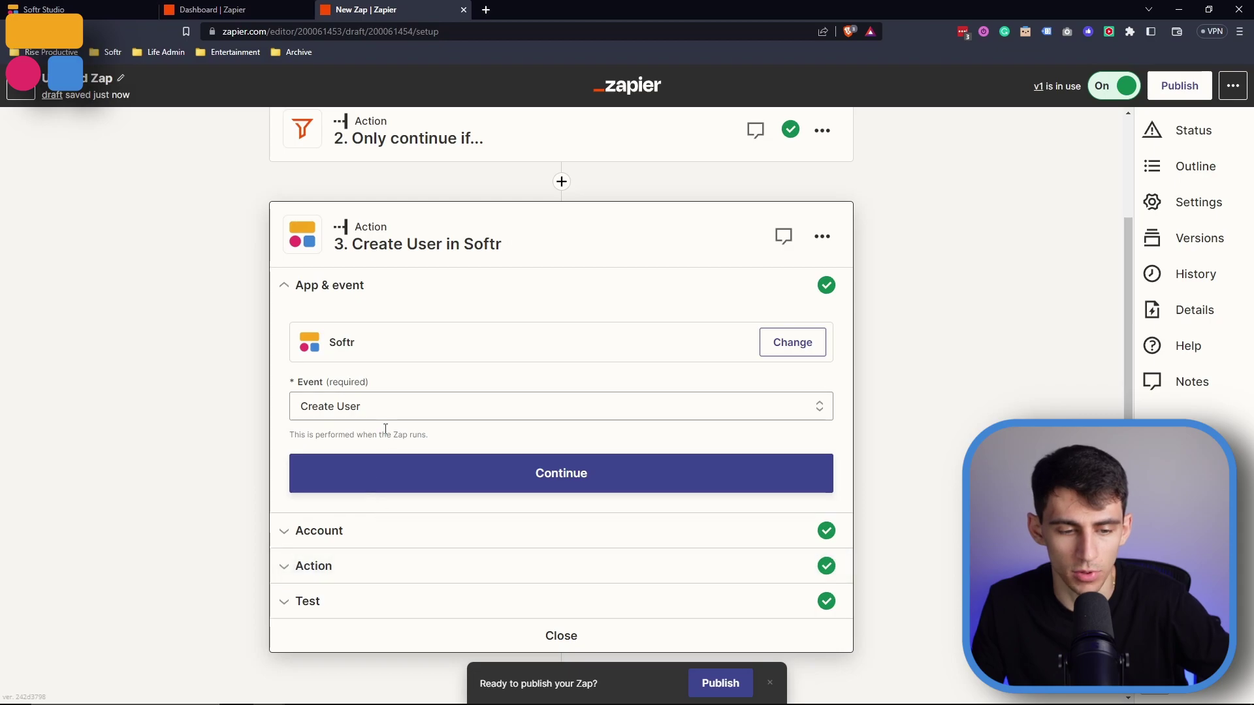
Set the Softr step's event to Delete User and continue to its action fields
click(392, 410)
click(378, 480)
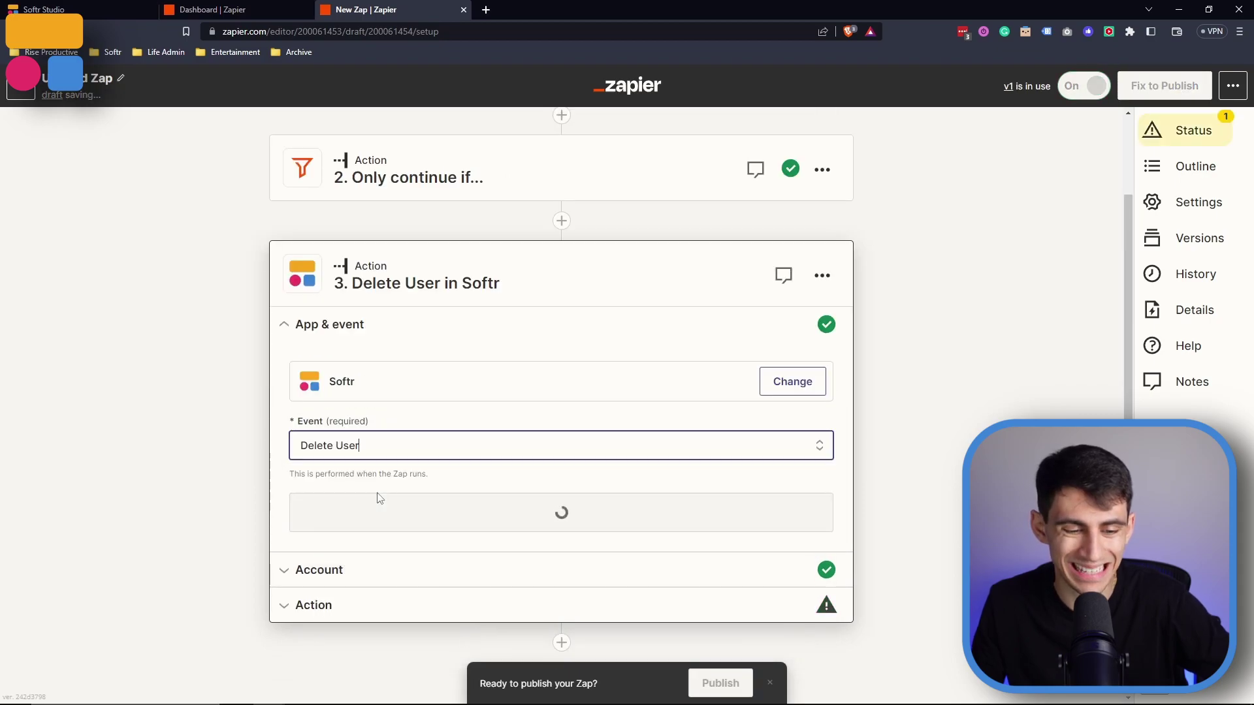
click(406, 504)
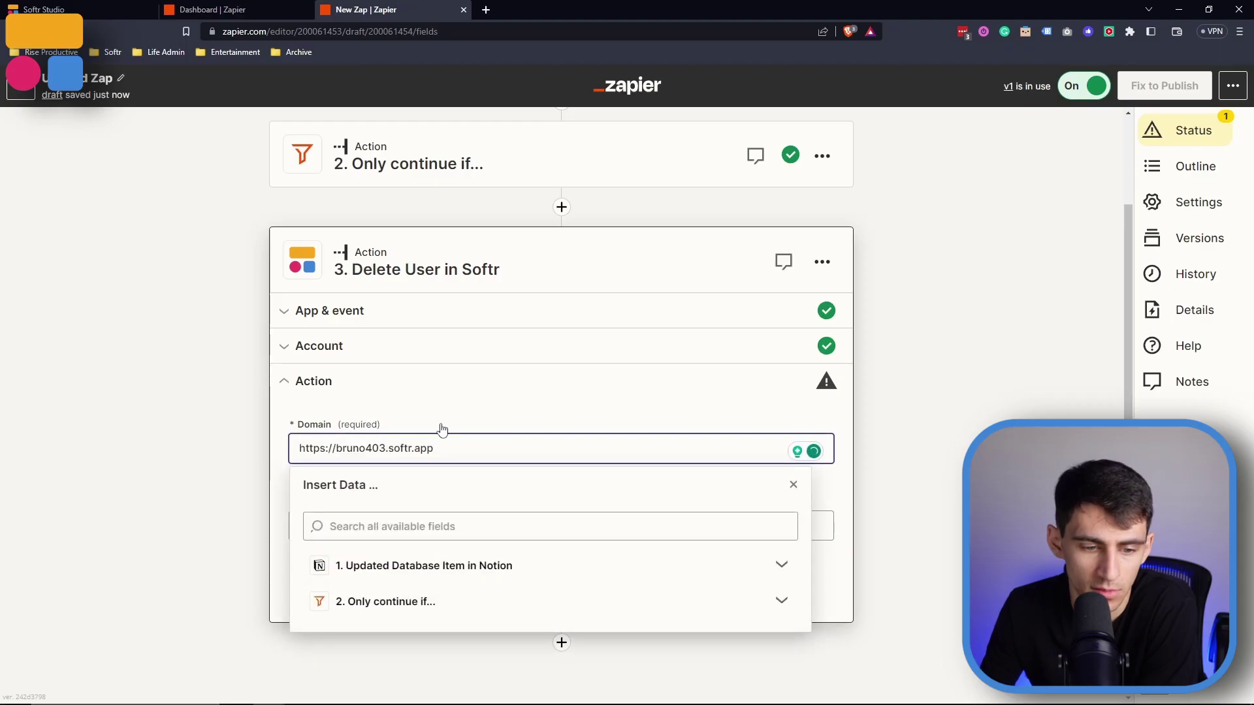
Map the Notion Email into the Delete User email field, run the test deletion and switch to Softr Studio
click(254, 447)
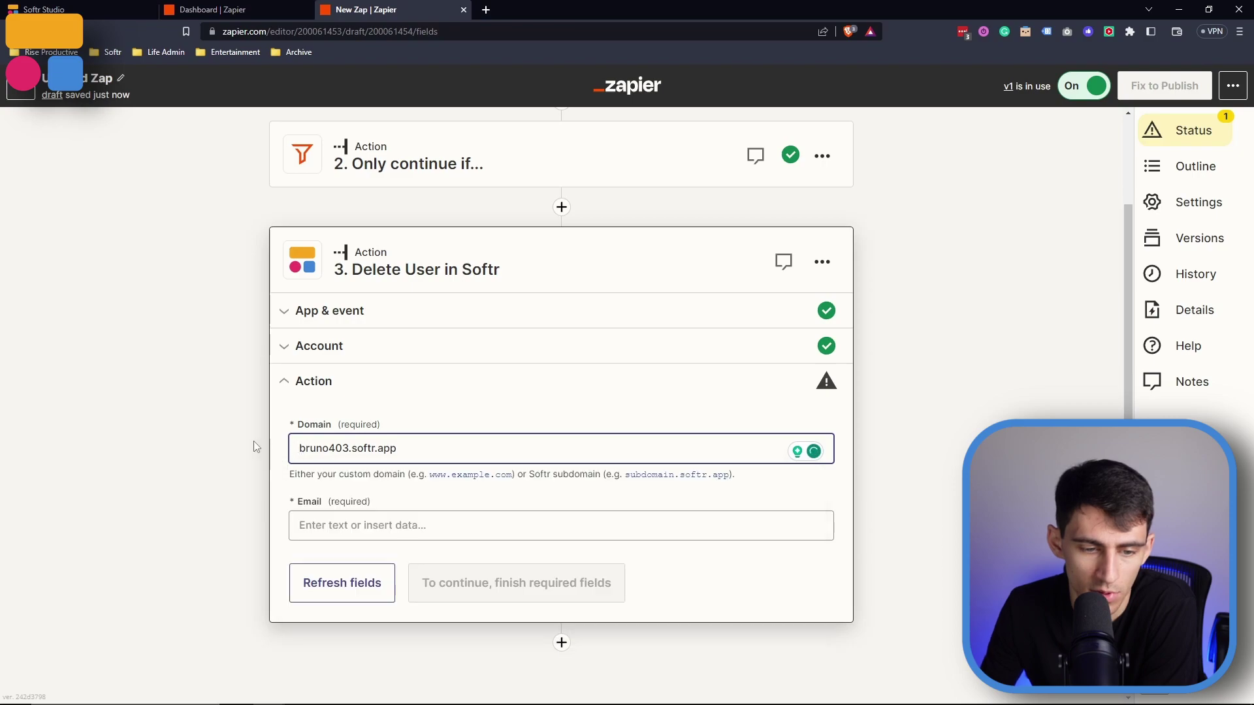
click(339, 525)
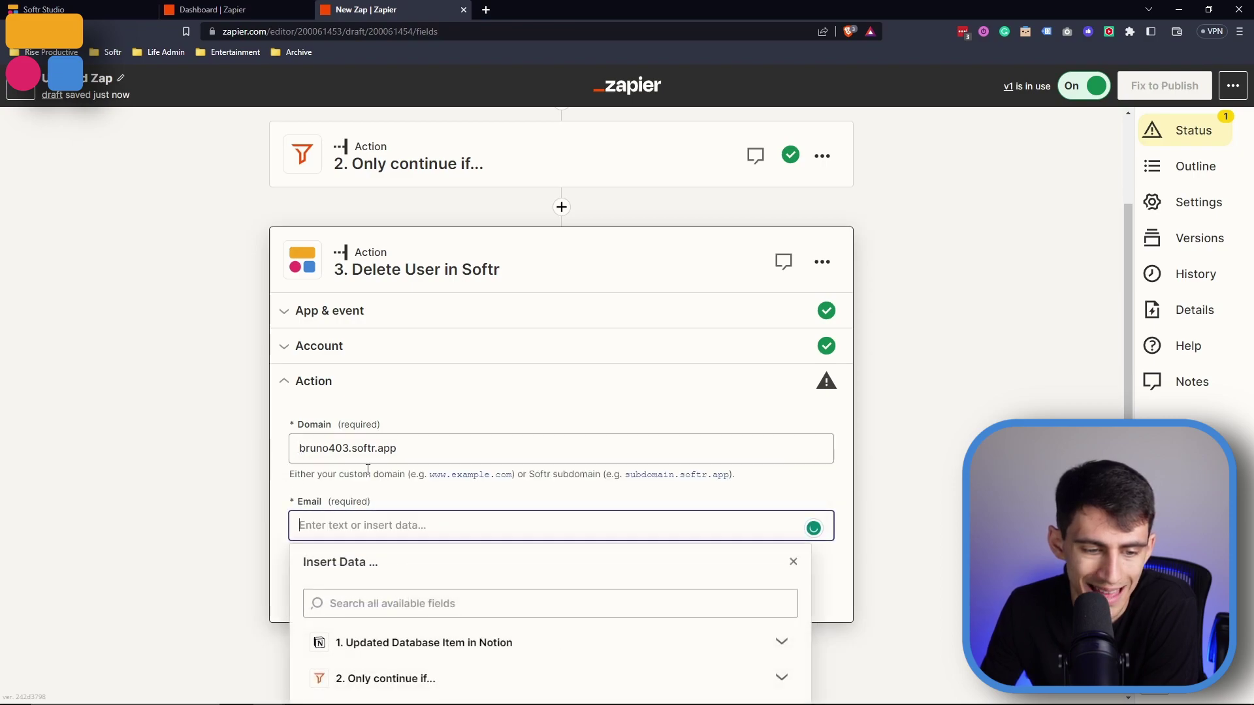
click(411, 637)
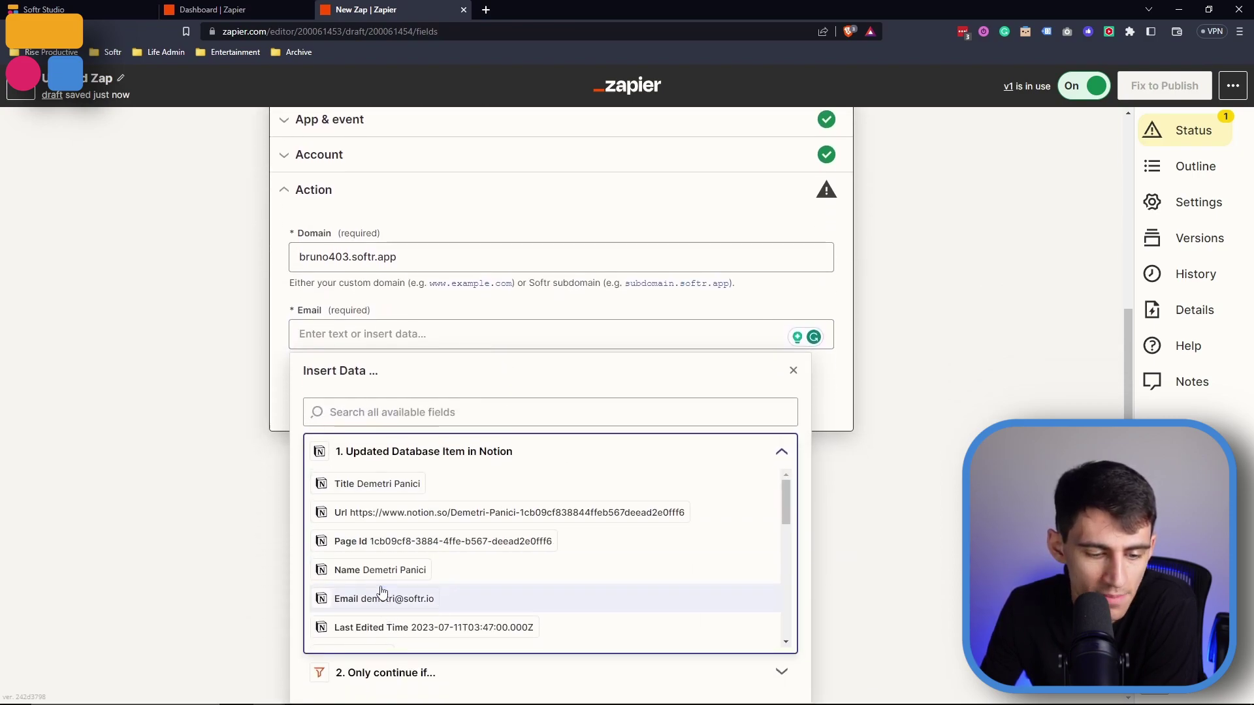
click(389, 612)
click(176, 440)
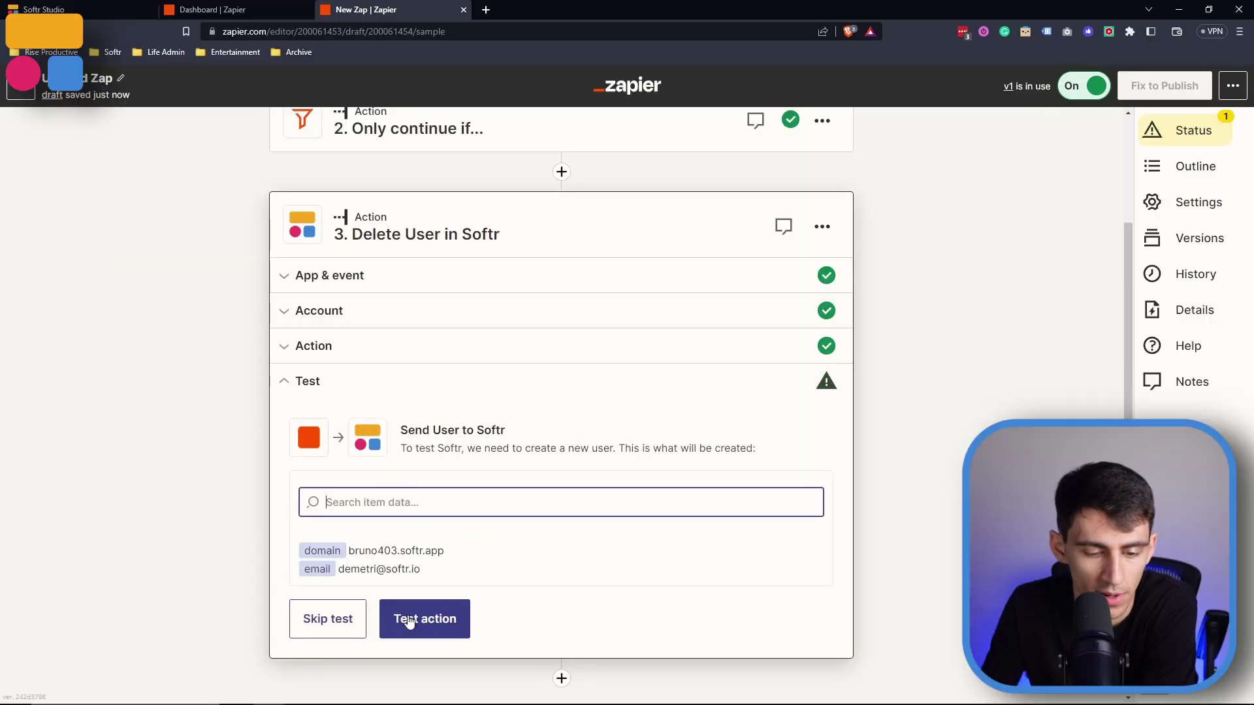
click(410, 619)
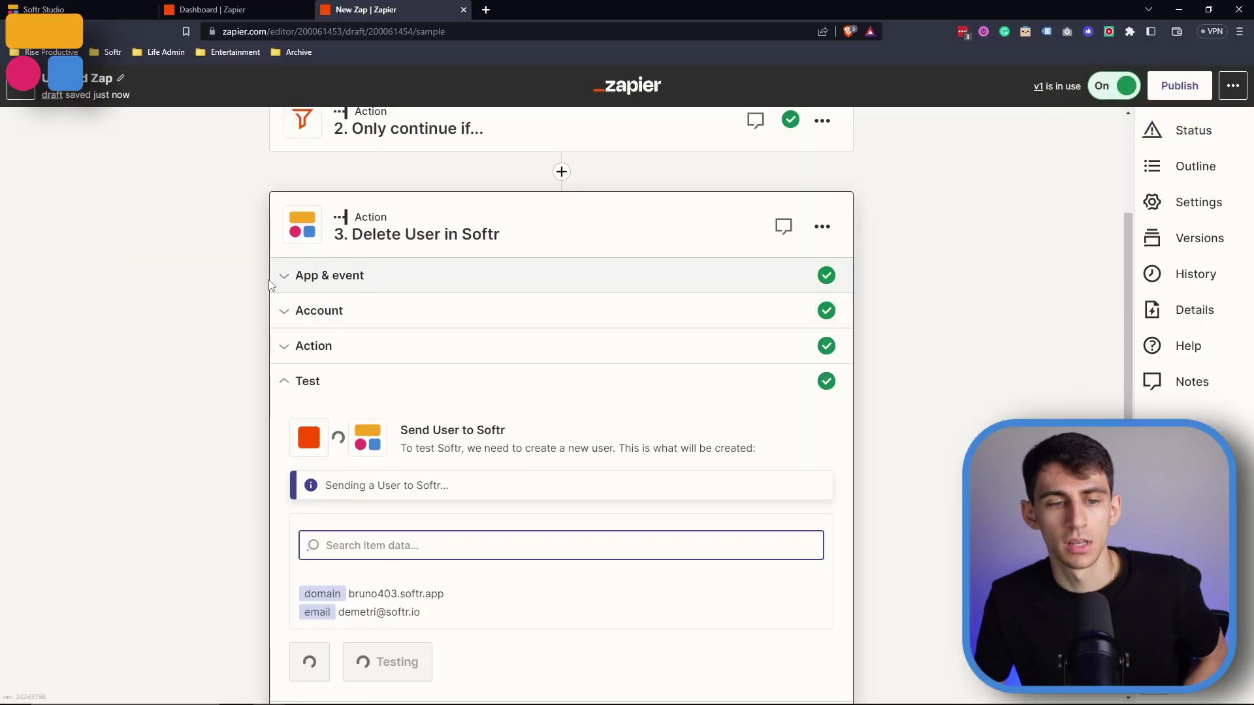
scroll(467, 386, down, 1)
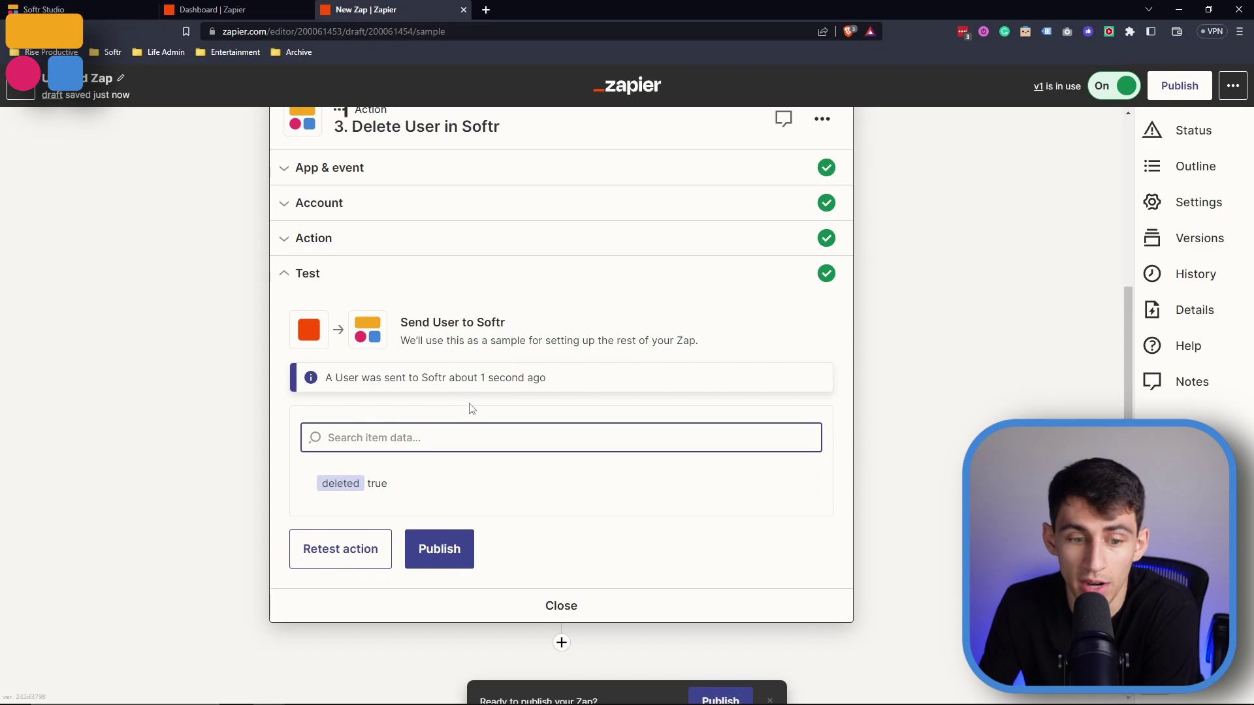
click(78, 7)
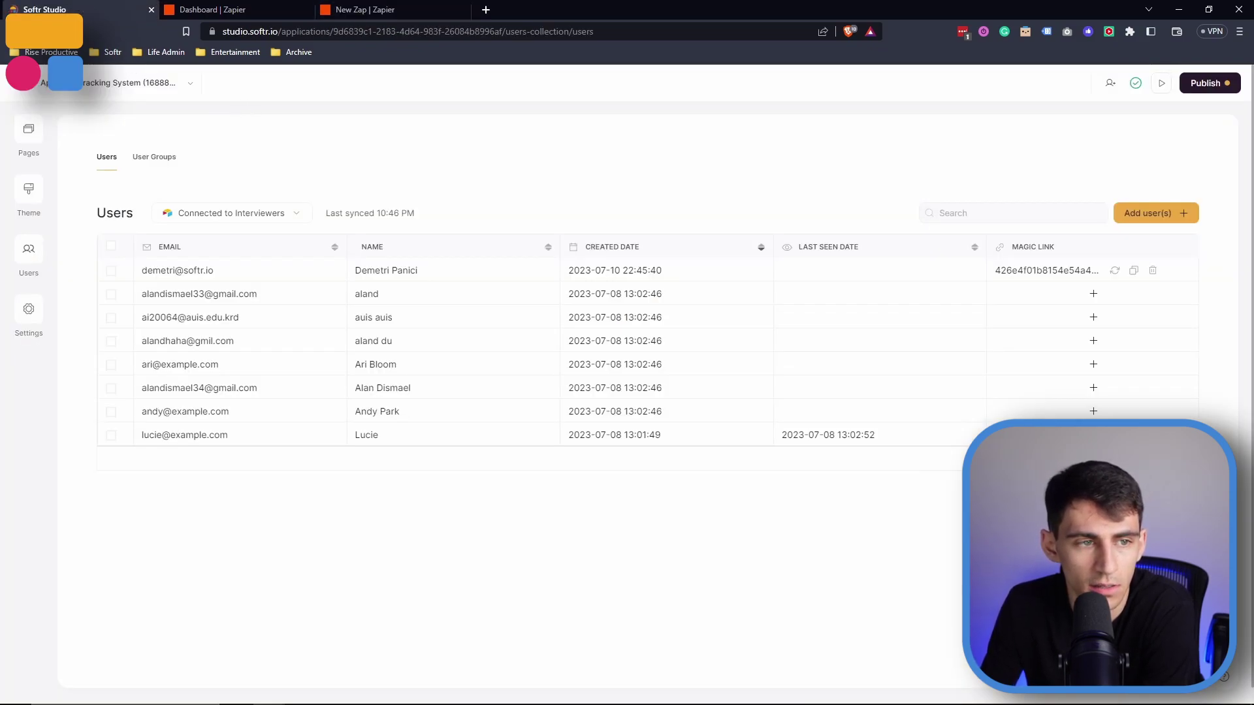
Reload the Softr Studio users list to confirm Demetri Panici was deleted
click(74, 30)
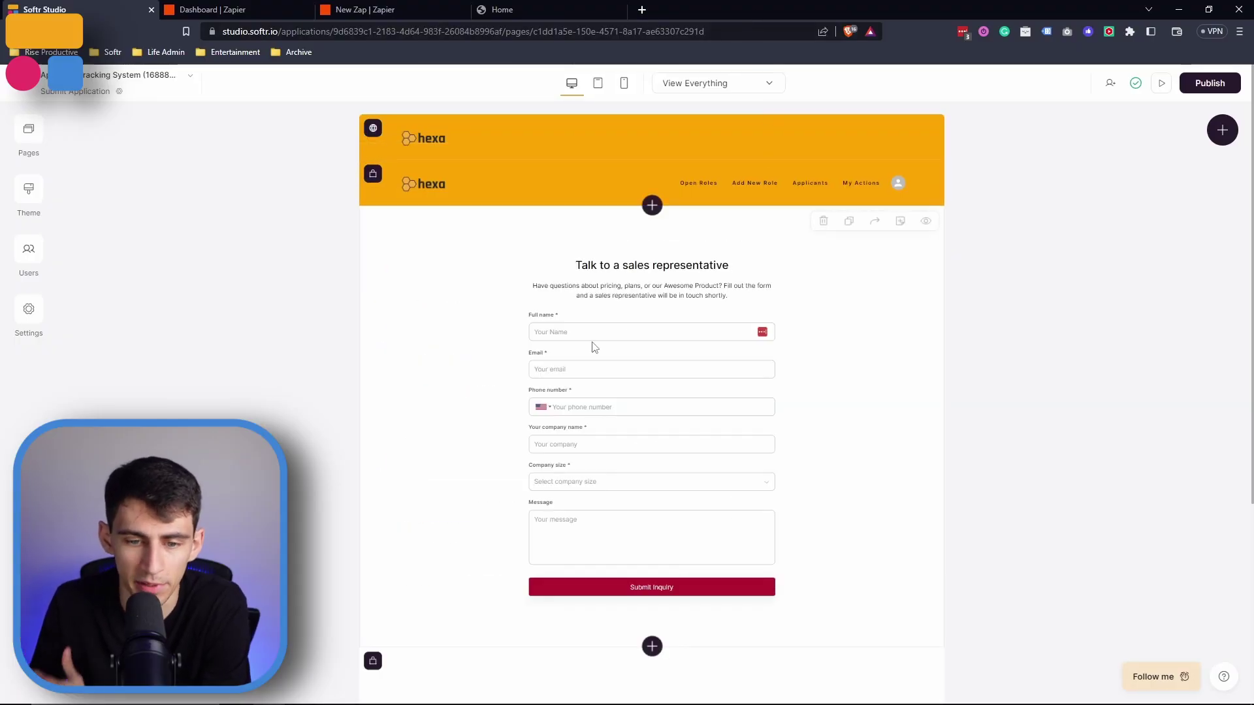
Set the sales representative form's Destination to Send to Zapier
click(593, 347)
scroll(1117, 226, down, 2)
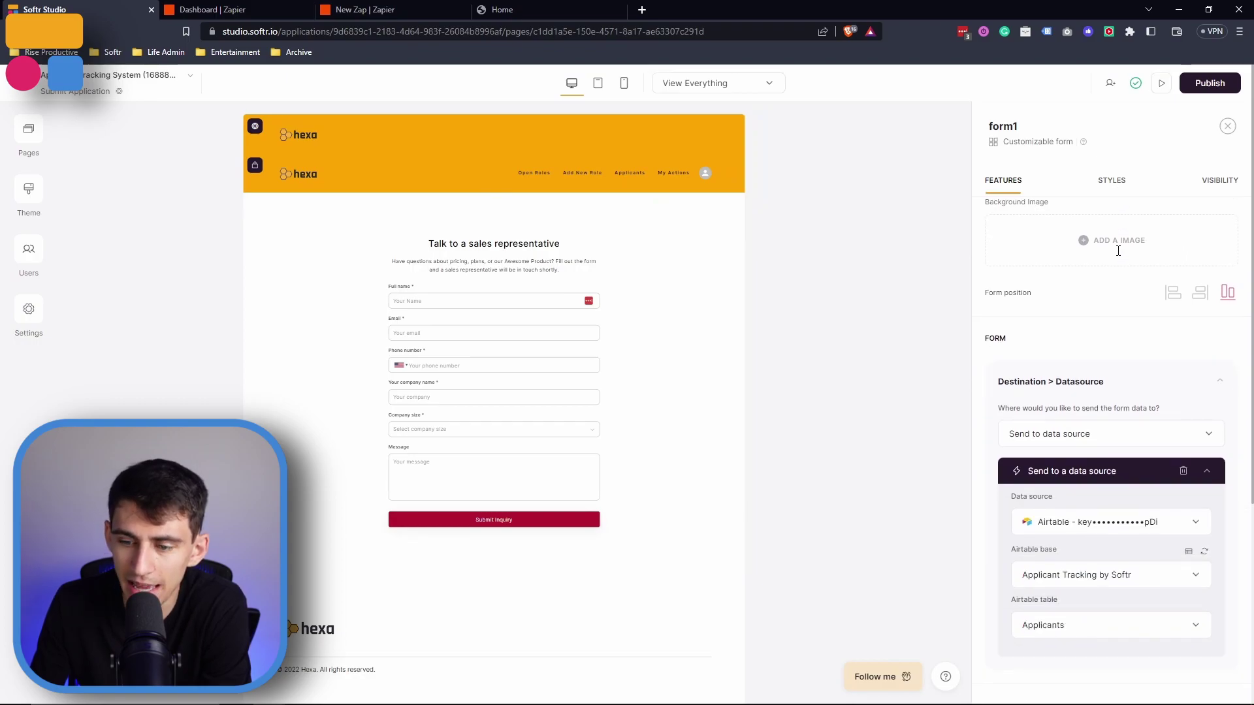
scroll(1125, 324, down, 2)
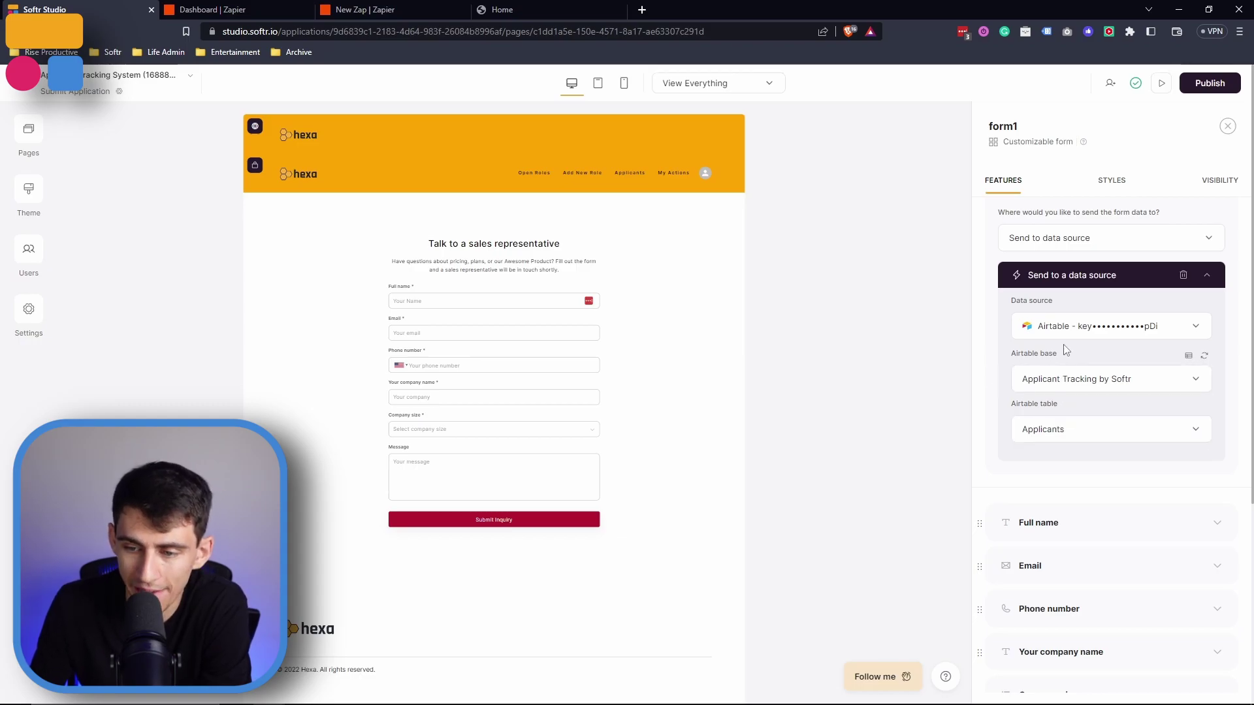
scroll(1128, 290, down, 1)
scroll(1076, 489, down, 5)
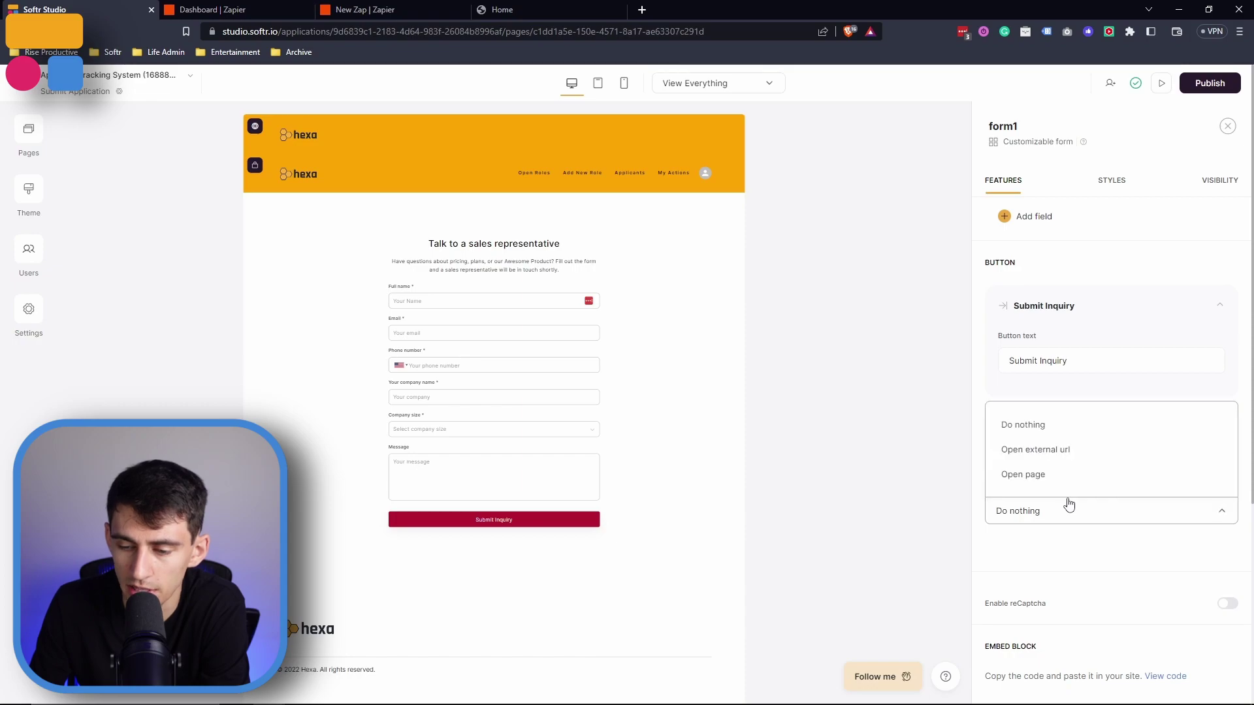
scroll(1065, 487, up, 5)
scroll(1063, 370, down, 1)
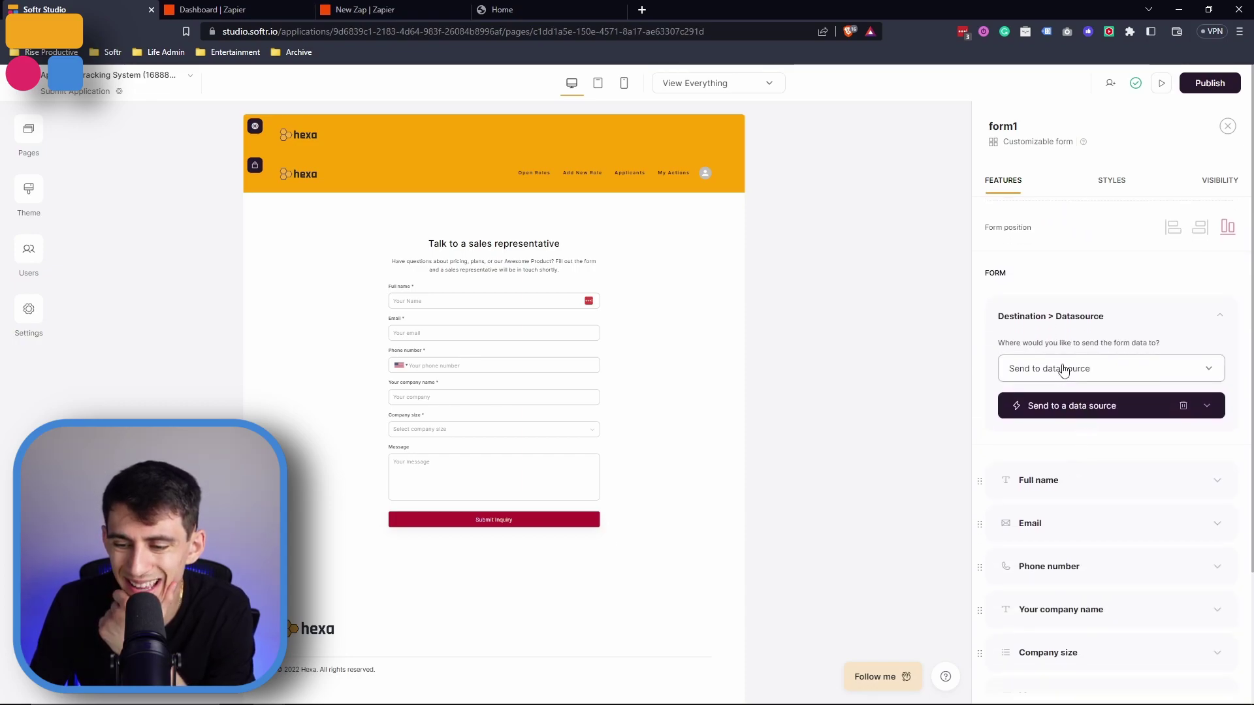
click(1068, 375)
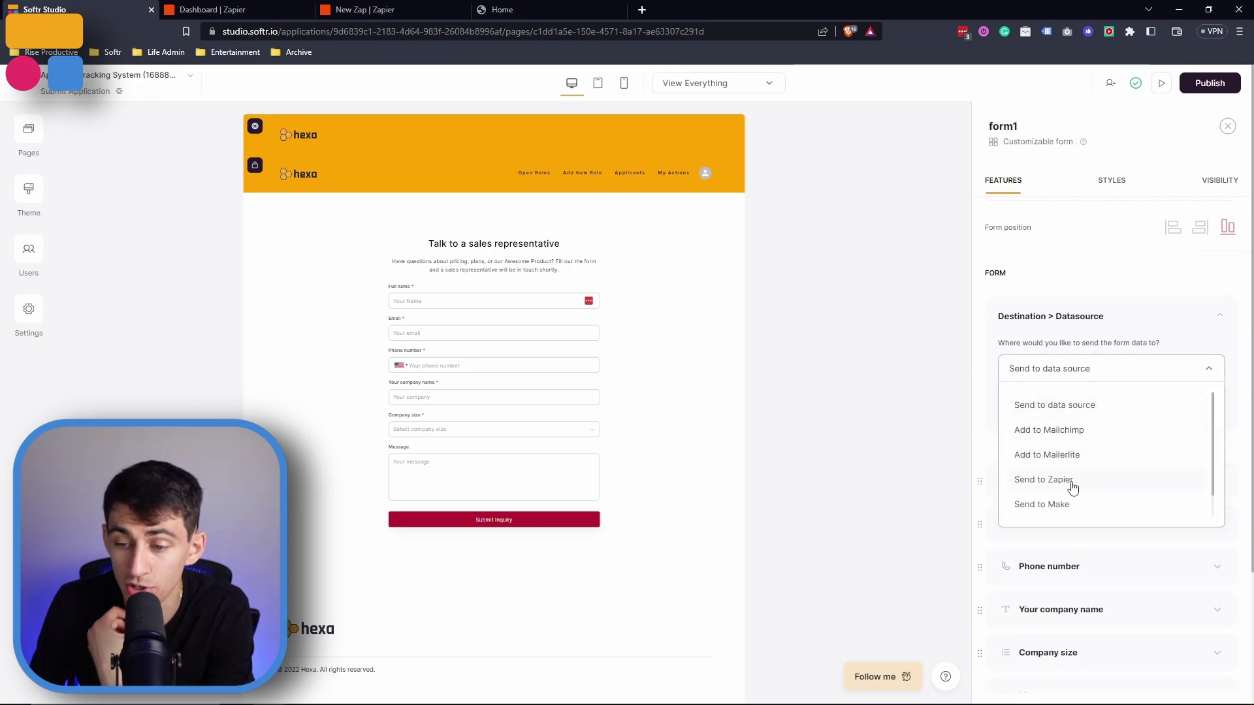
click(1044, 480)
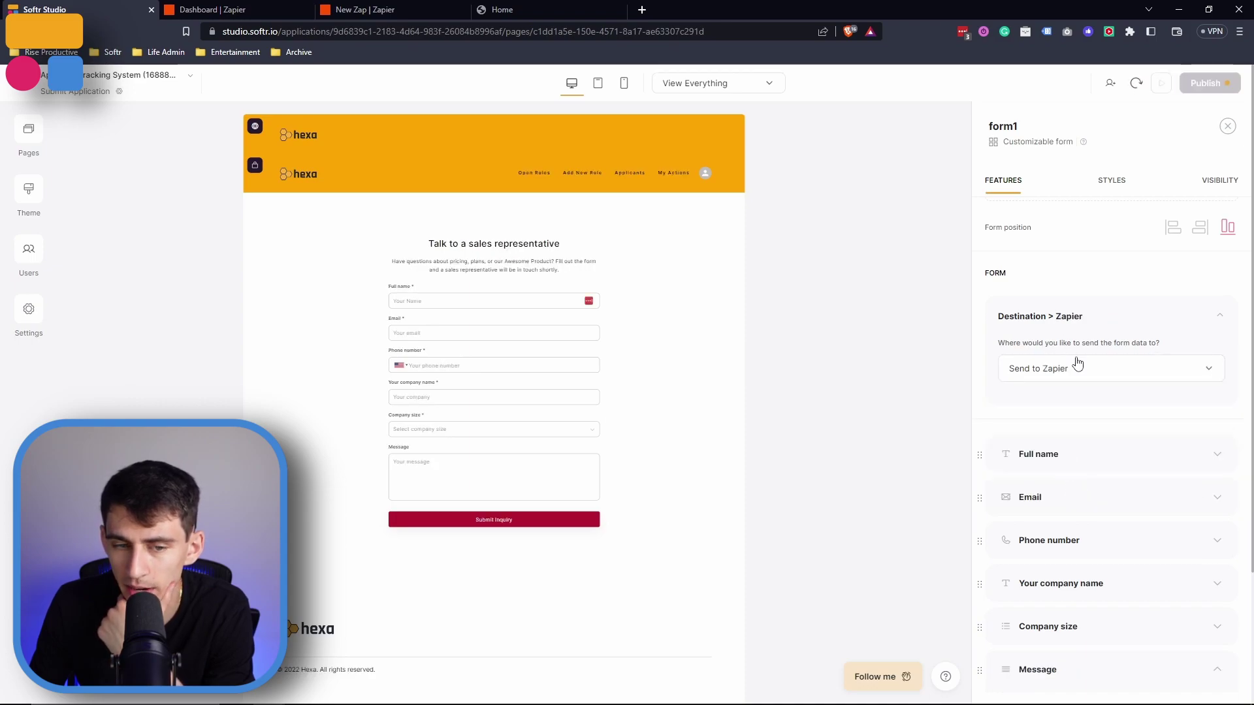